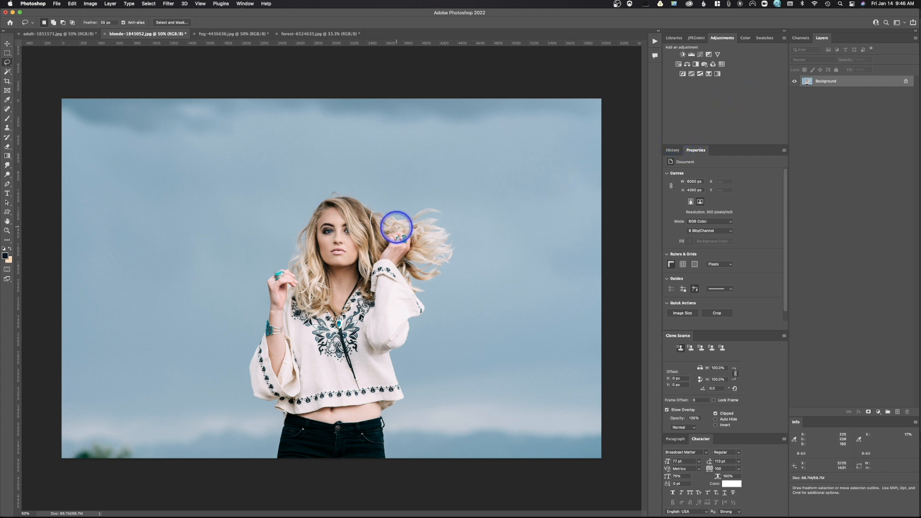
- Browse through the four open photos to compare the portrait, blonde woman, fog and forest images
click(243, 33)
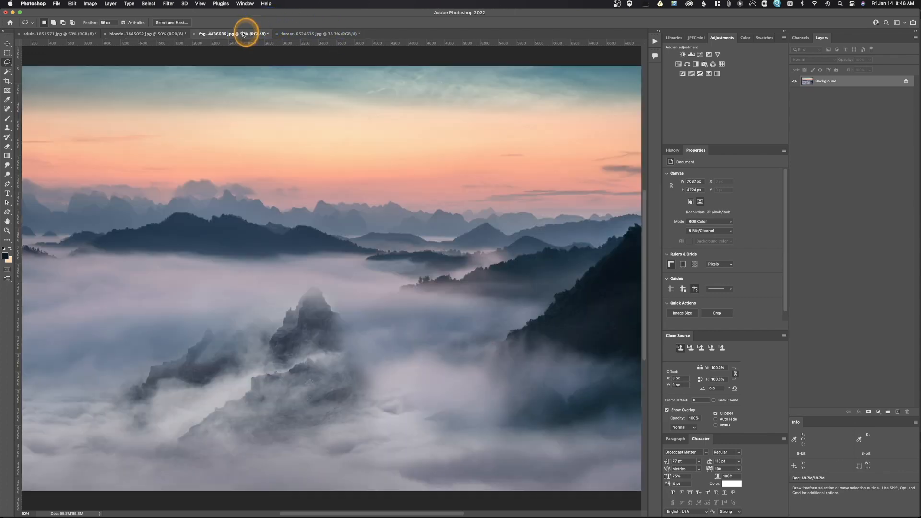
click(64, 34)
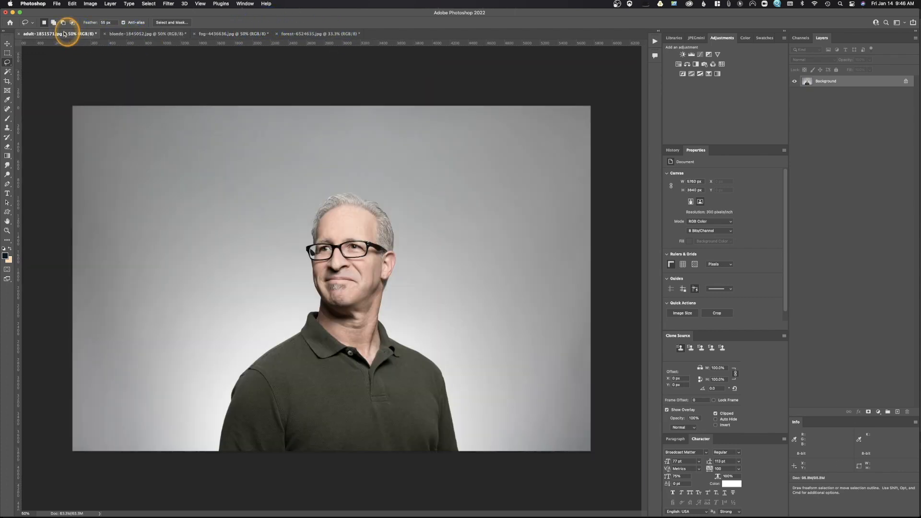
click(326, 33)
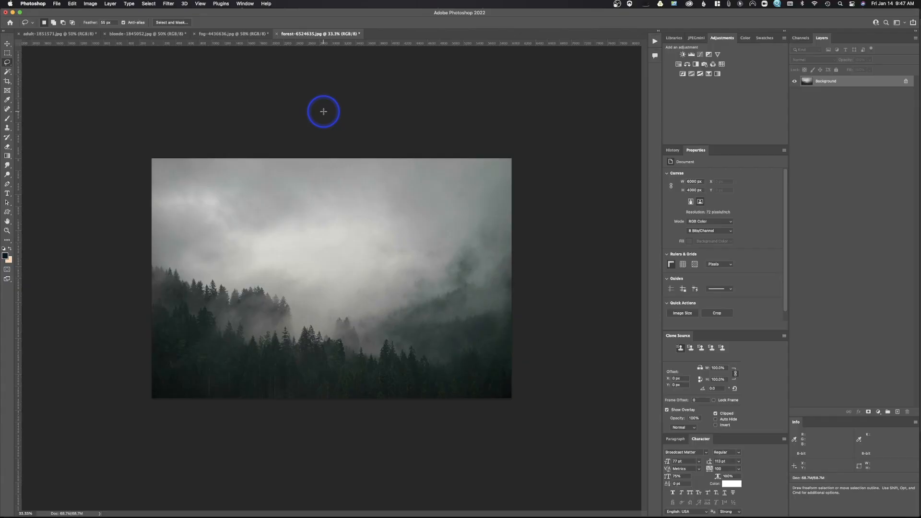
click(149, 34)
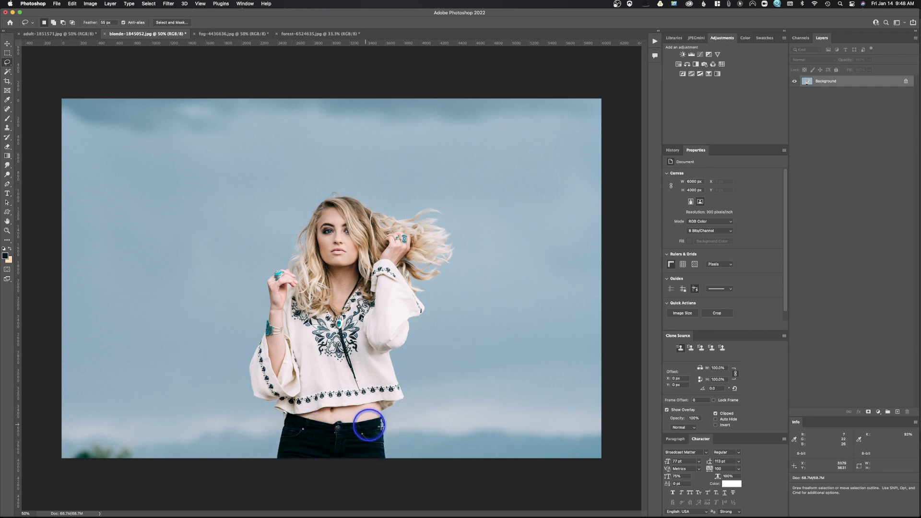
click(235, 33)
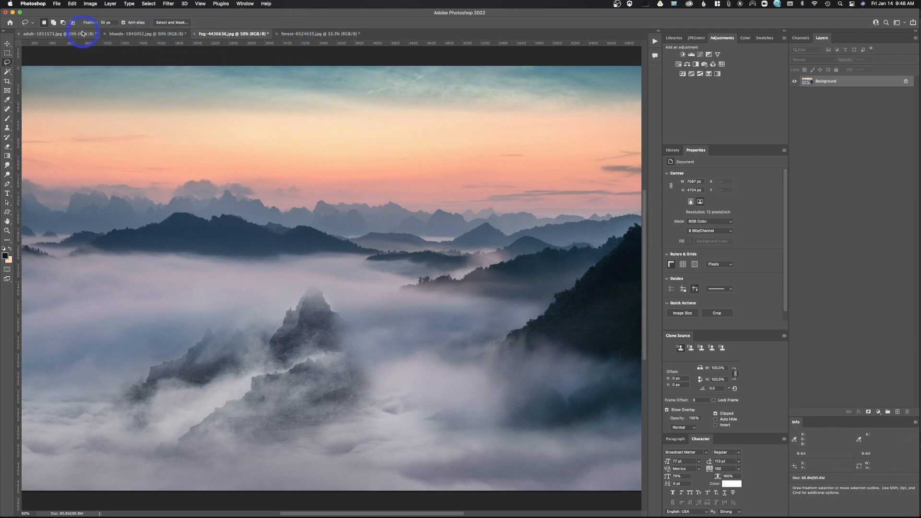
click(67, 34)
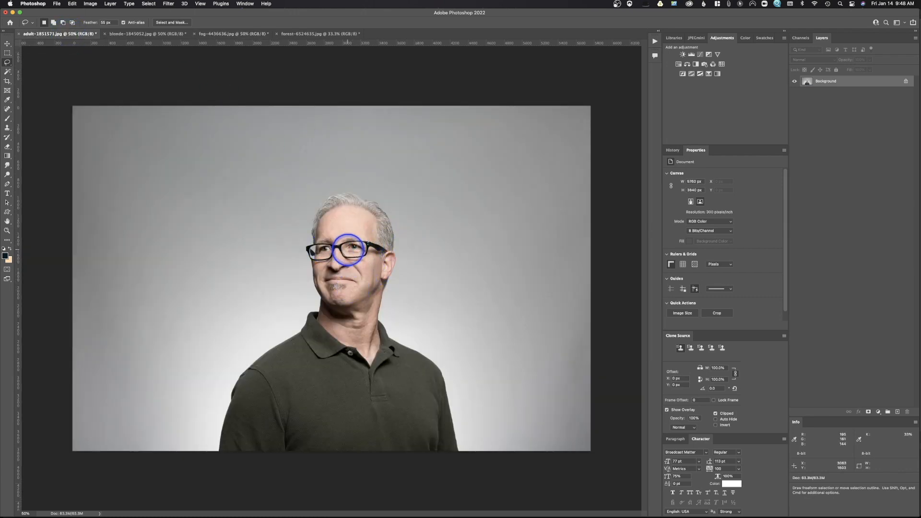
click(312, 34)
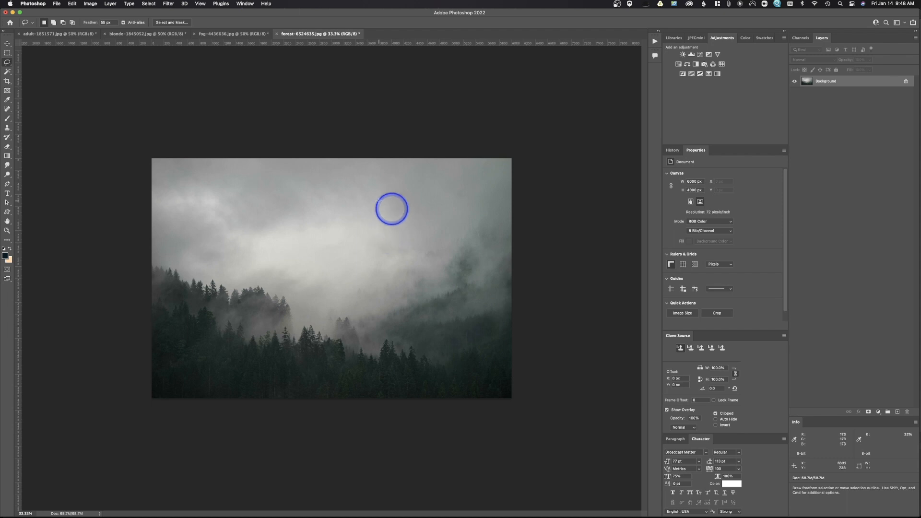
click(222, 34)
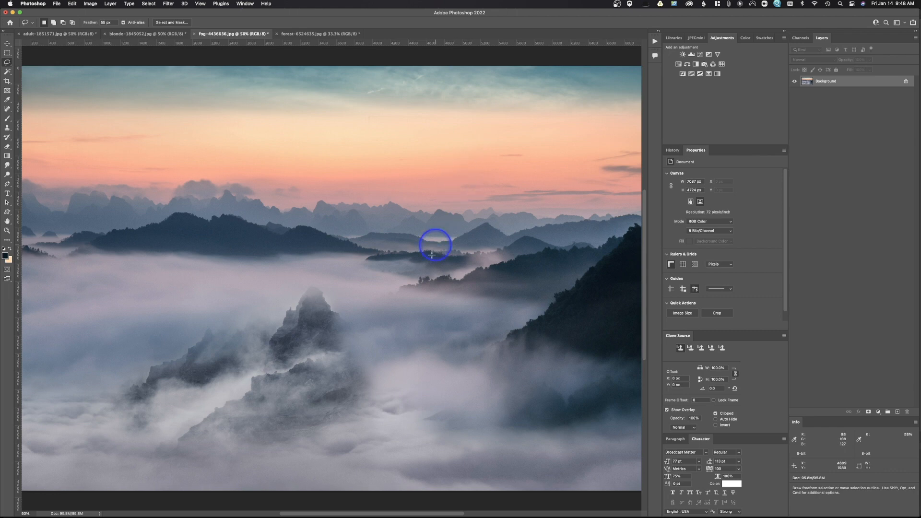
click(142, 33)
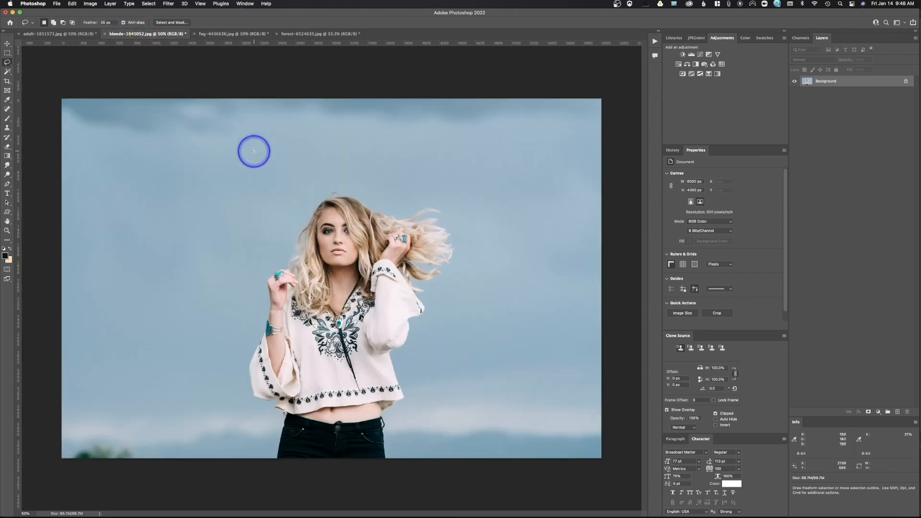
click(242, 33)
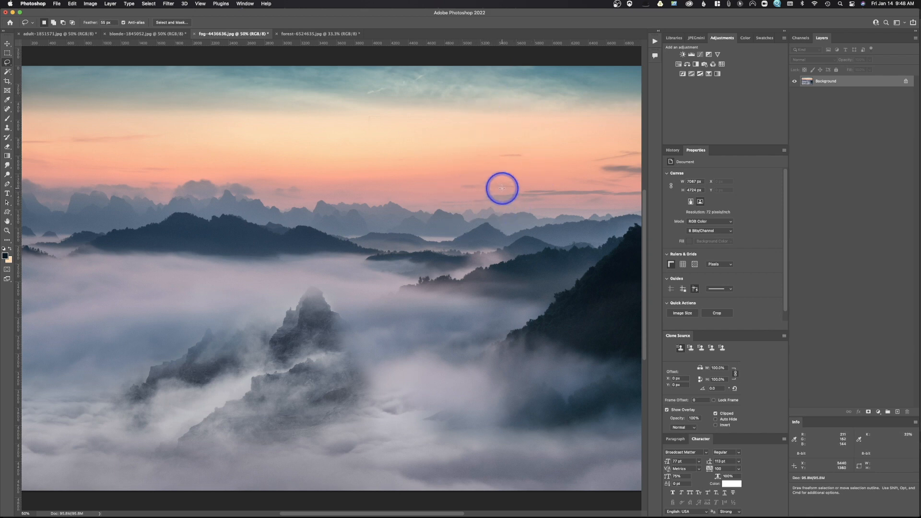
click(136, 33)
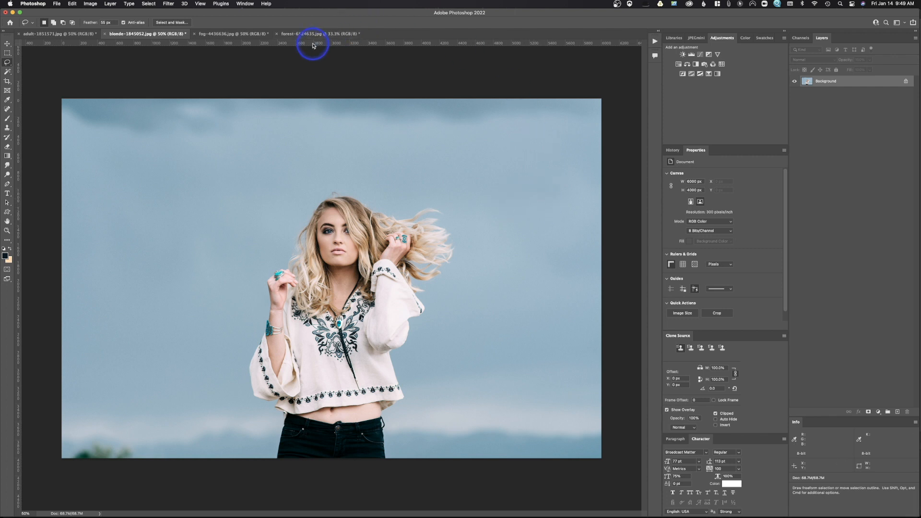
- Open Select and Mask for the blonde woman's photo using the Object Selection tool
key(w)
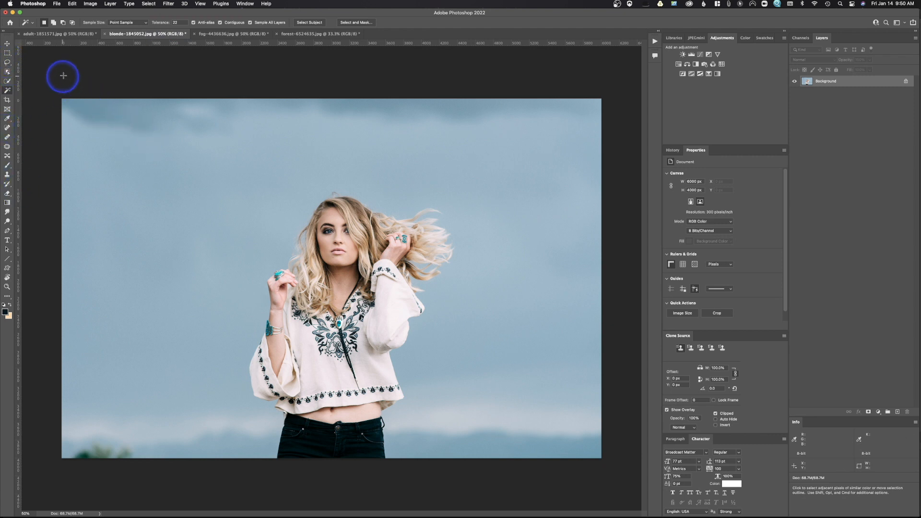
click(7, 71)
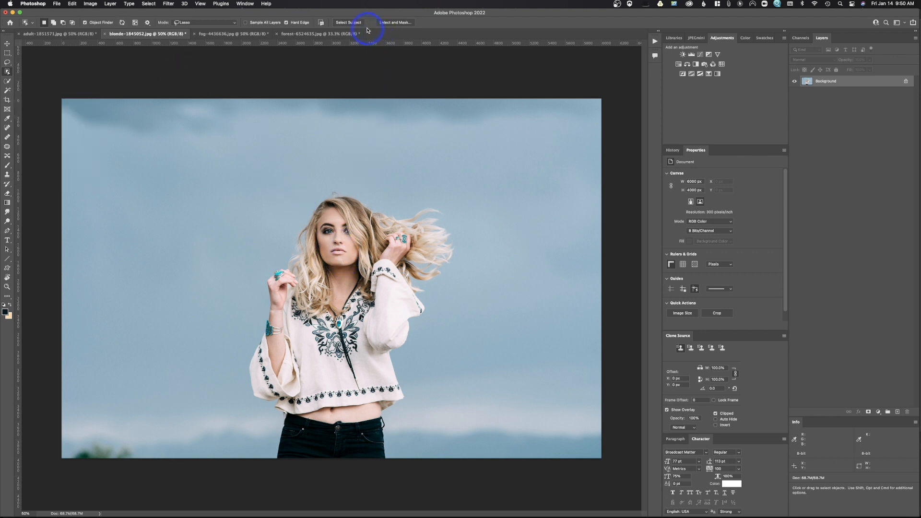
click(392, 22)
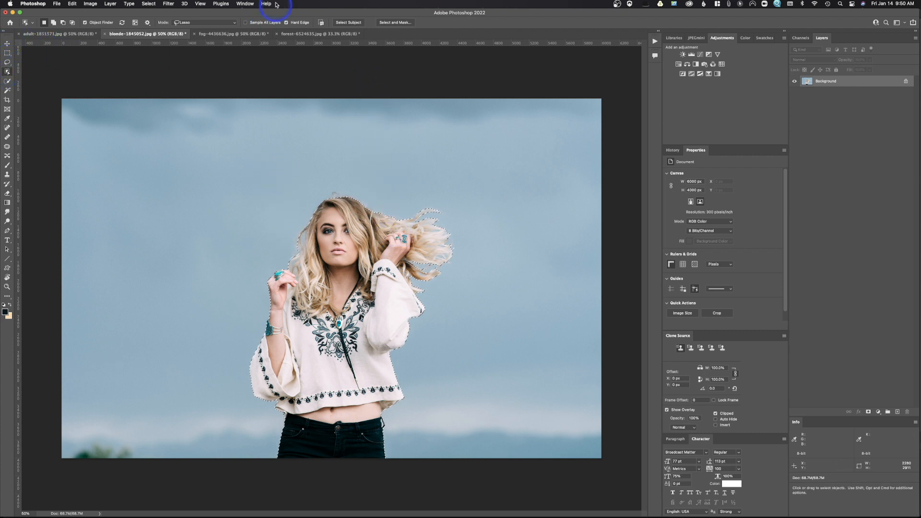
click(402, 22)
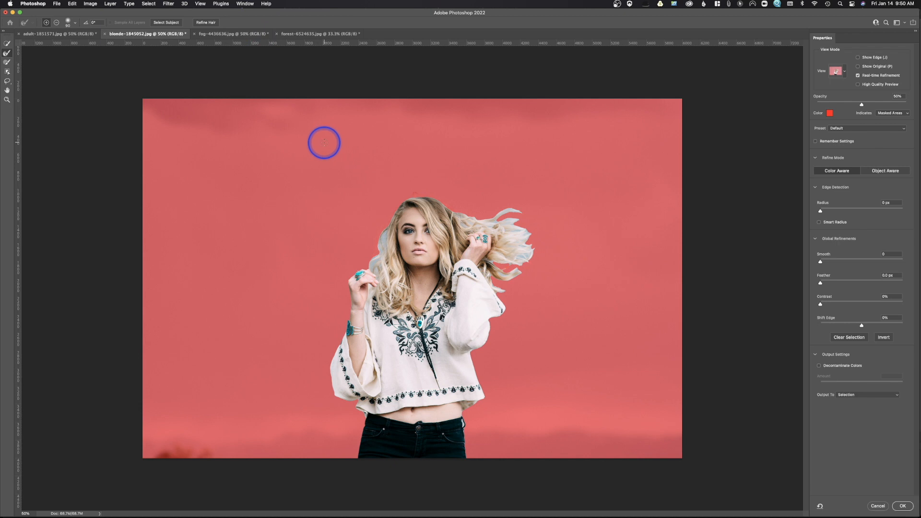
- Set the refine mode to Object Aware, confirming the mode-switch prompt
mouse_move(503, 201)
mouse_down()
mouse_move(522, 225)
mouse_move(495, 222)
mouse_move(503, 218)
mouse_move(496, 222)
mouse_move(523, 243)
mouse_up()
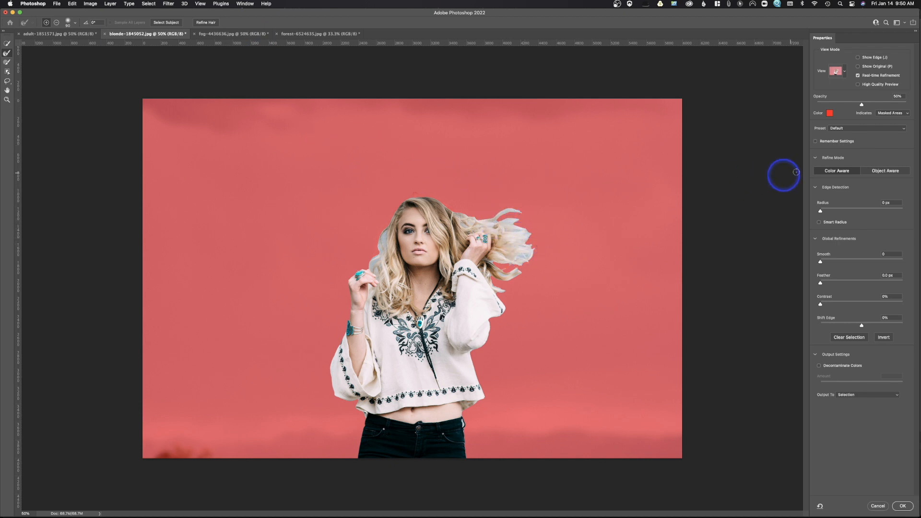
click(842, 171)
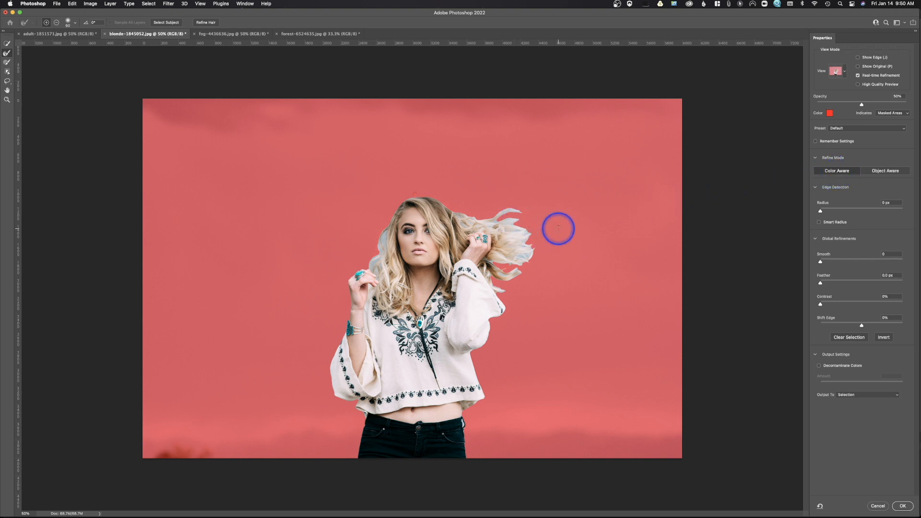
click(888, 172)
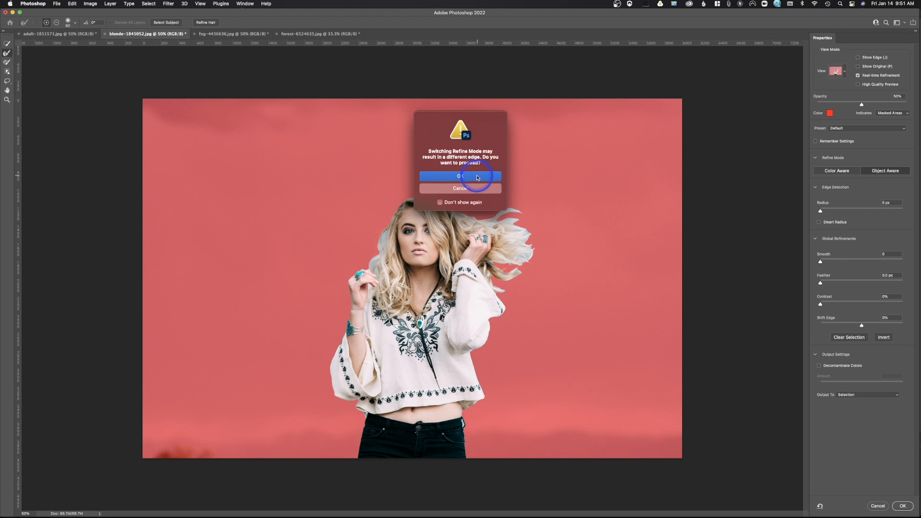
click(480, 176)
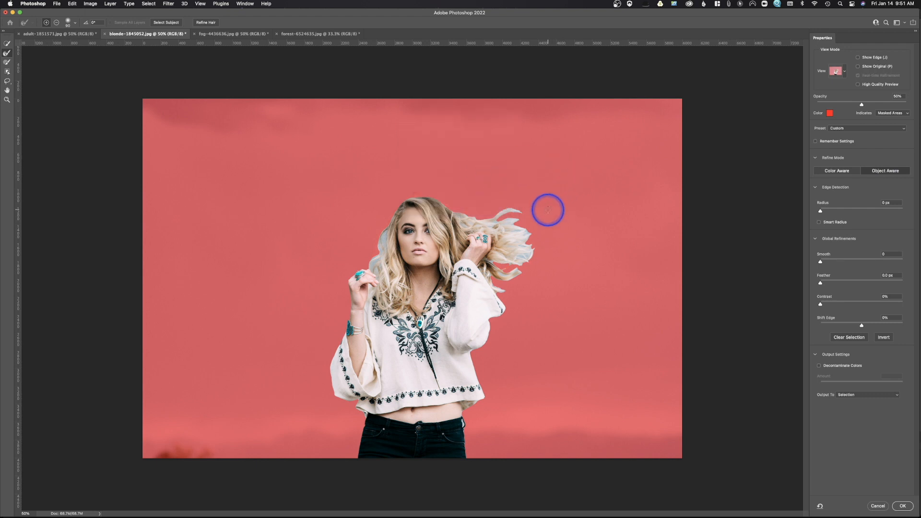
click(845, 174)
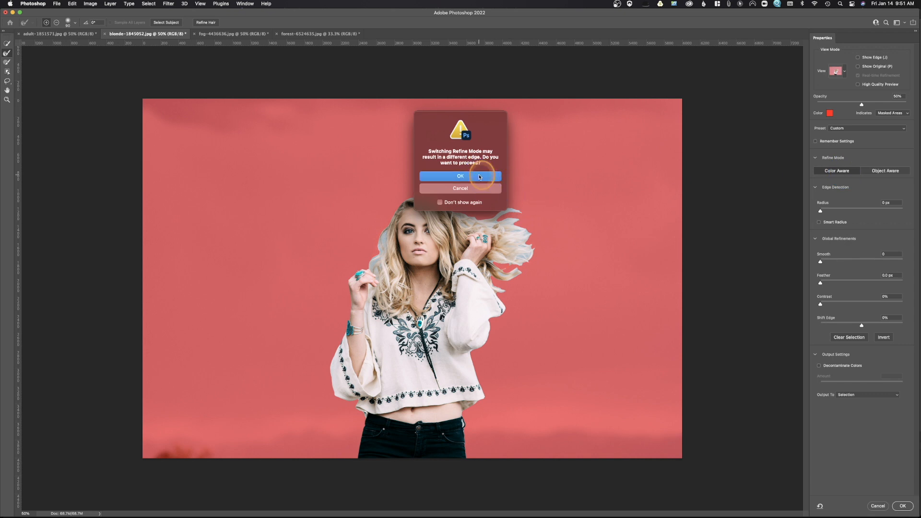
click(478, 176)
click(176, 28)
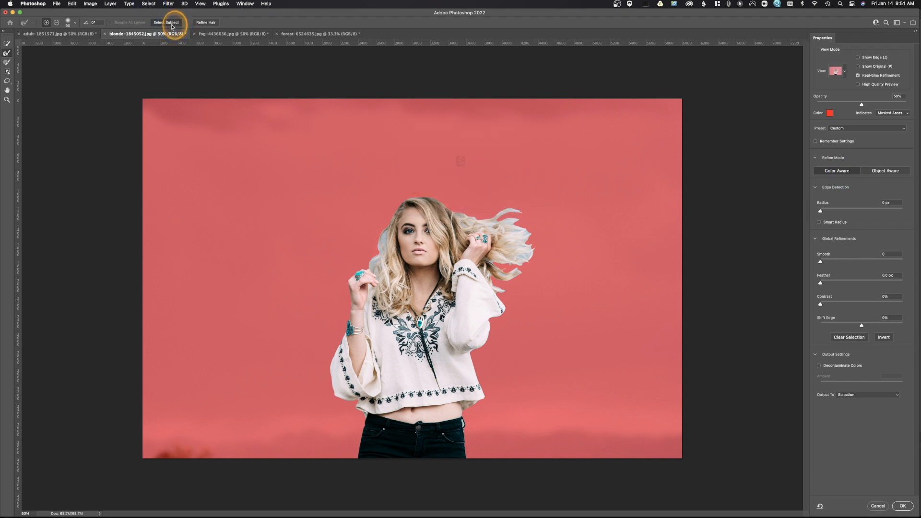
click(479, 178)
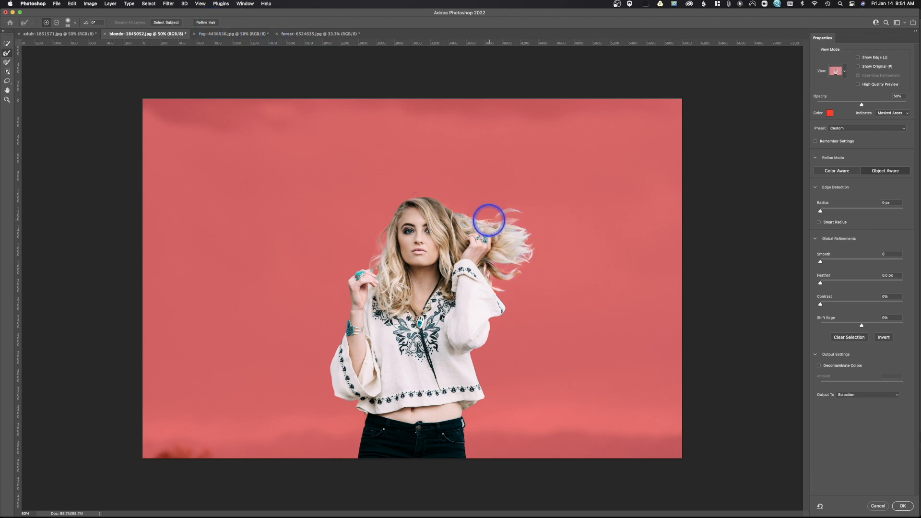
- Refine the windblown hair edges with the Refine Edge Brush and Refine Hair, zooming in on her head
mouse_move(514, 226)
mouse_down()
mouse_move(530, 250)
mouse_move(512, 278)
mouse_move(479, 272)
mouse_move(504, 275)
mouse_move(458, 233)
mouse_move(498, 219)
mouse_up()
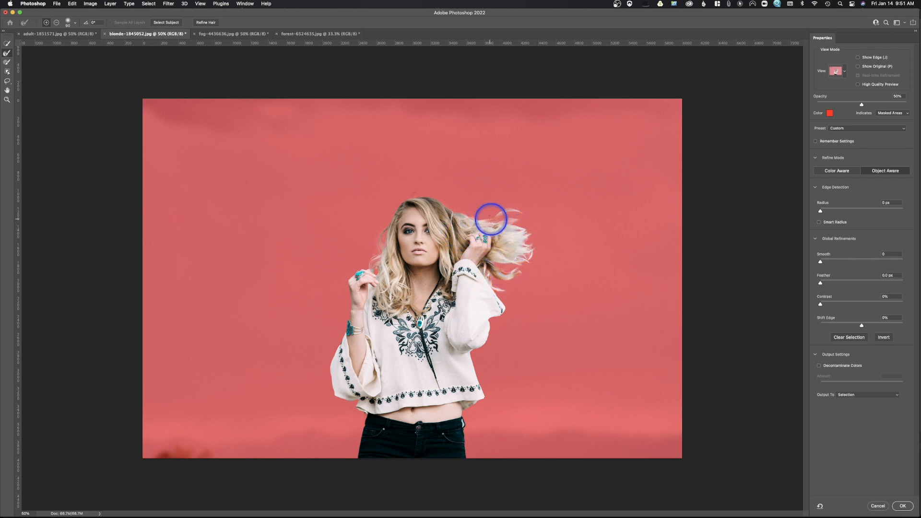
click(206, 22)
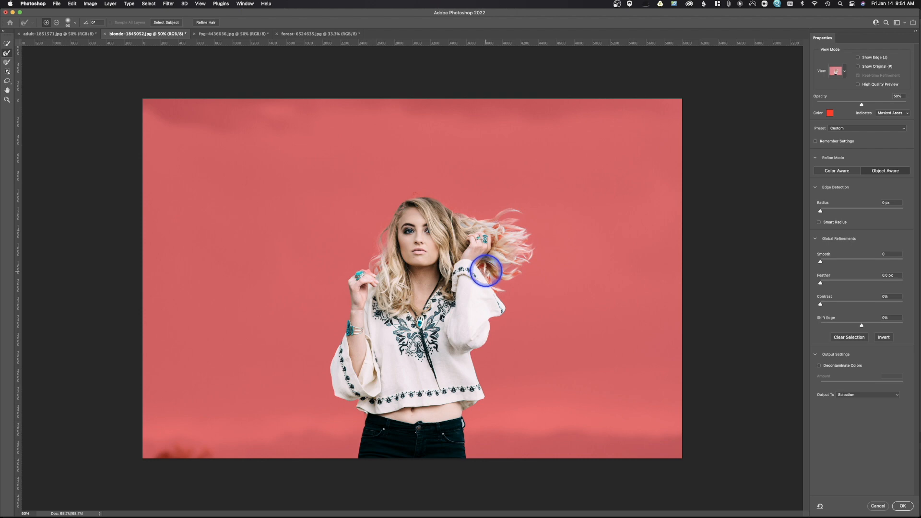
key(super+plus)
key(super+plus)
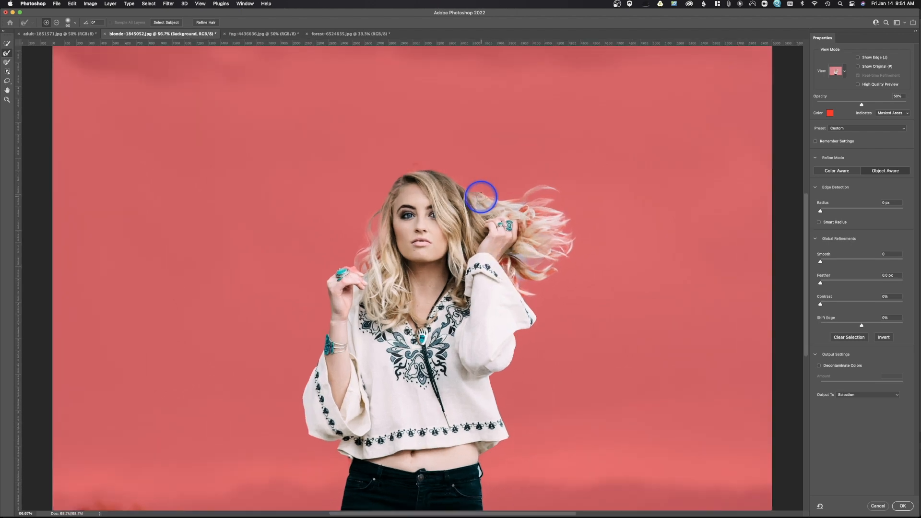
drag(511, 267, 425, 211)
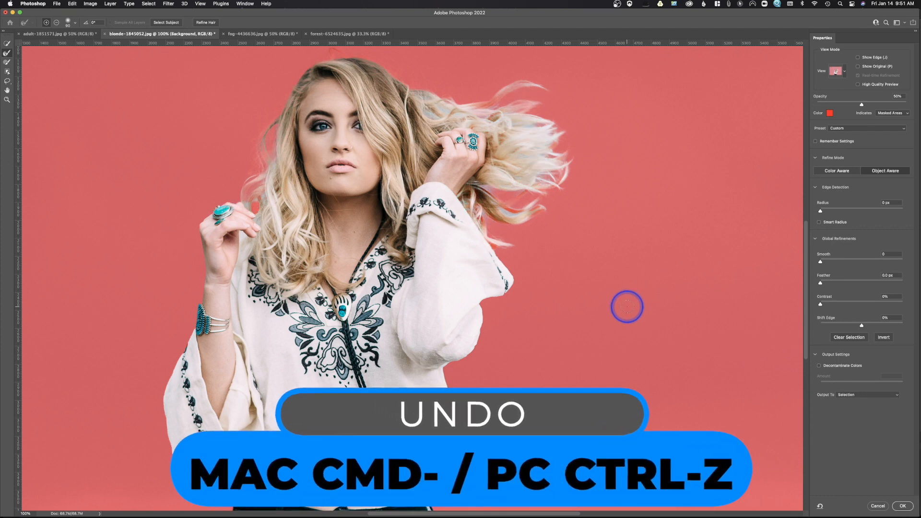
click(200, 23)
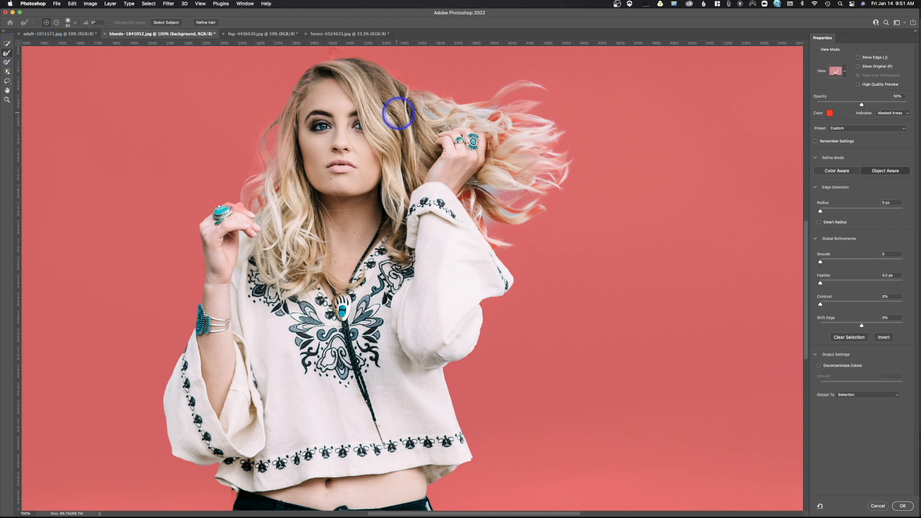
- Paint with the Refine Edge Brush over the flyaway hair strands and the sleeve edge to clean them up
mouse_move(441, 115)
mouse_down()
mouse_move(470, 121)
mouse_move(461, 112)
mouse_move(481, 112)
mouse_up()
mouse_move(553, 147)
mouse_down()
mouse_move(557, 186)
mouse_move(481, 181)
mouse_up()
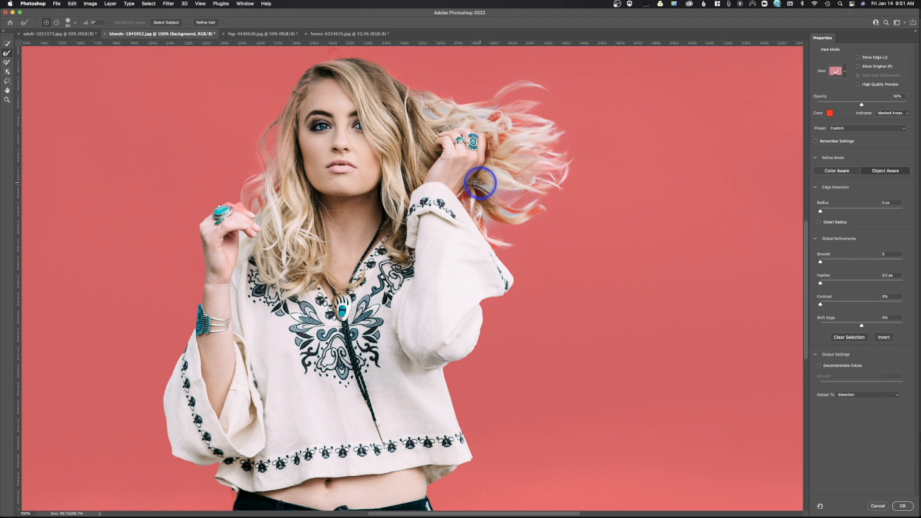
drag(494, 212, 540, 210)
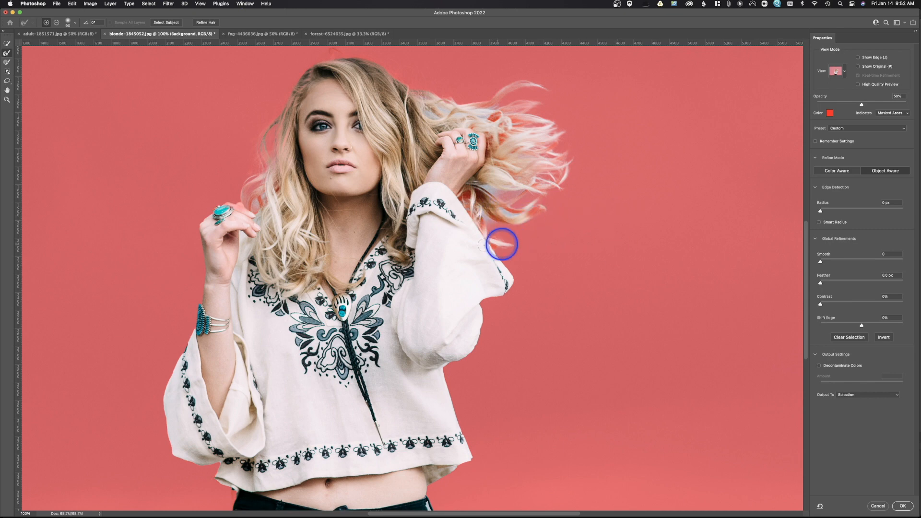
drag(268, 200, 283, 204)
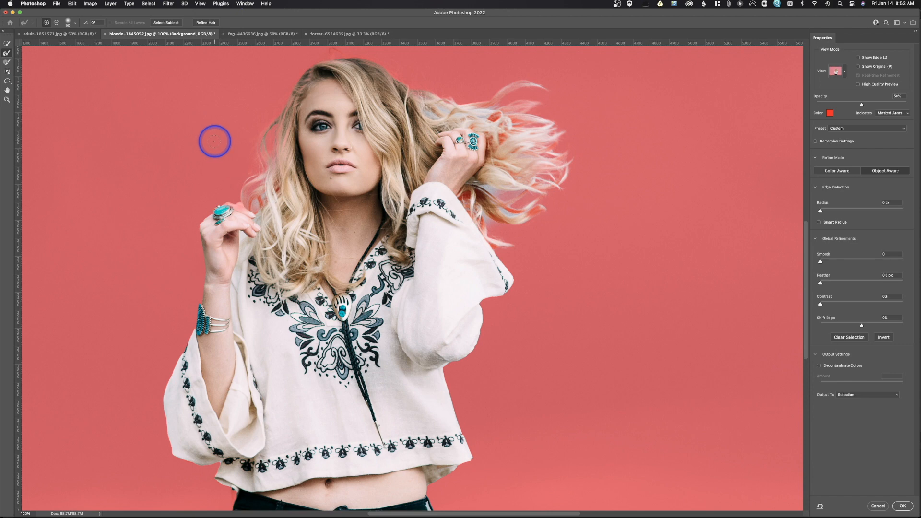
drag(494, 247, 499, 240)
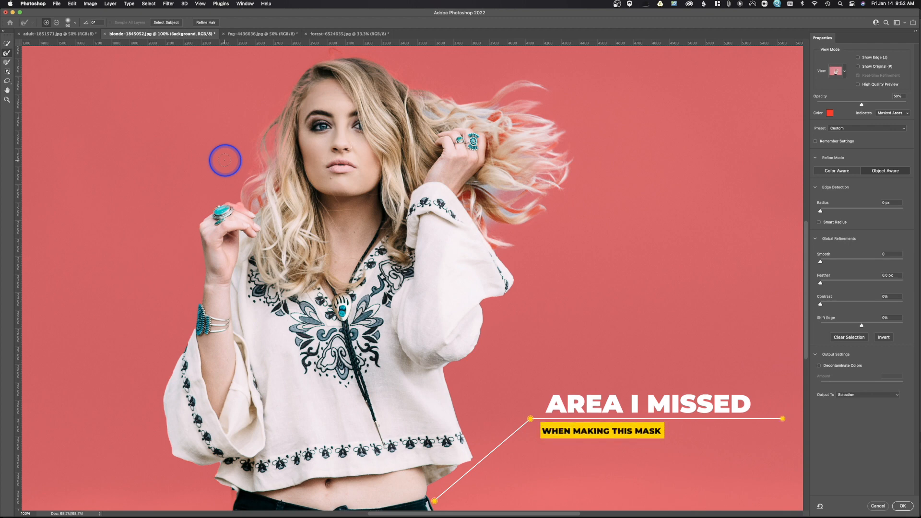
- Set the output to Layer Mask and apply the Select and Mask result
click(874, 395)
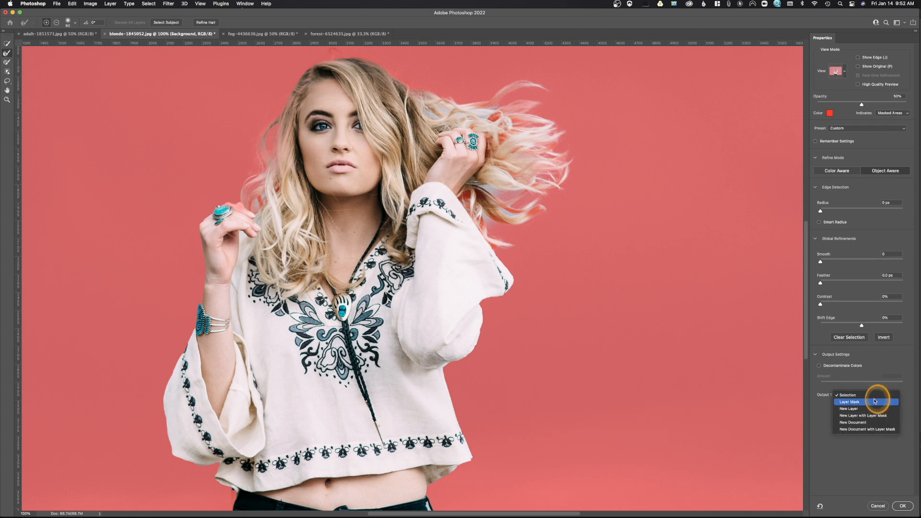
click(874, 401)
click(902, 506)
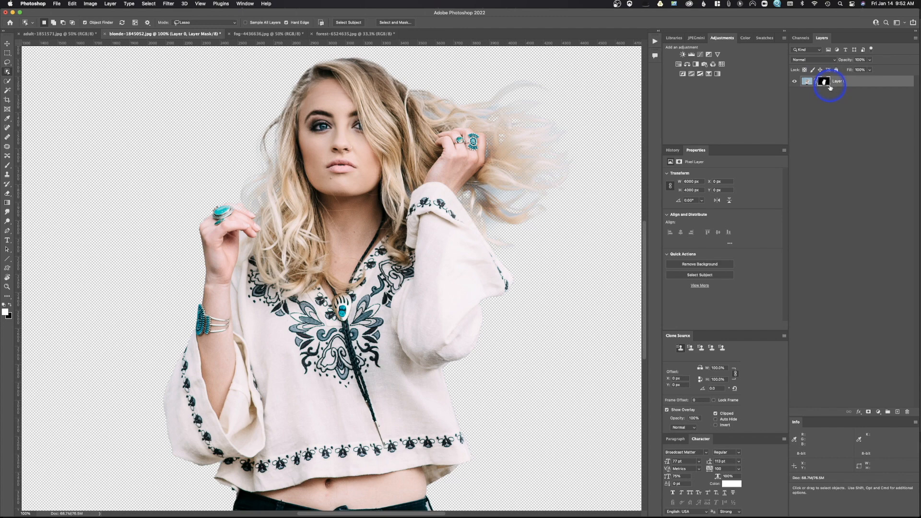
- Move the masked woman layer into the fog mountain image and place her in the centre
click(7, 44)
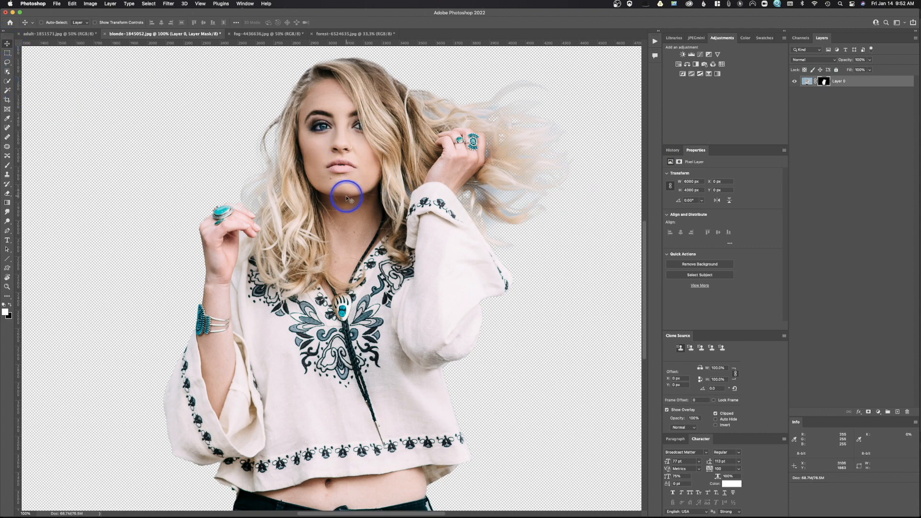
drag(344, 197, 284, 59)
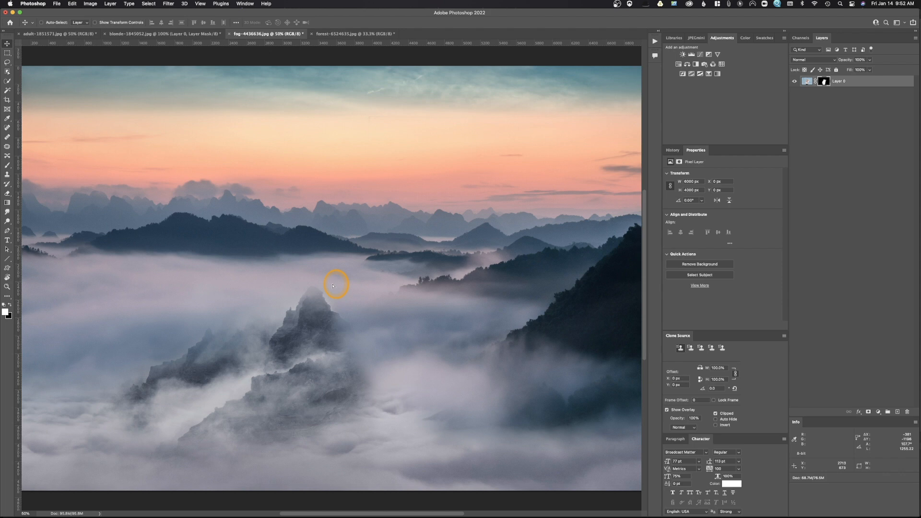
drag(333, 285, 334, 285)
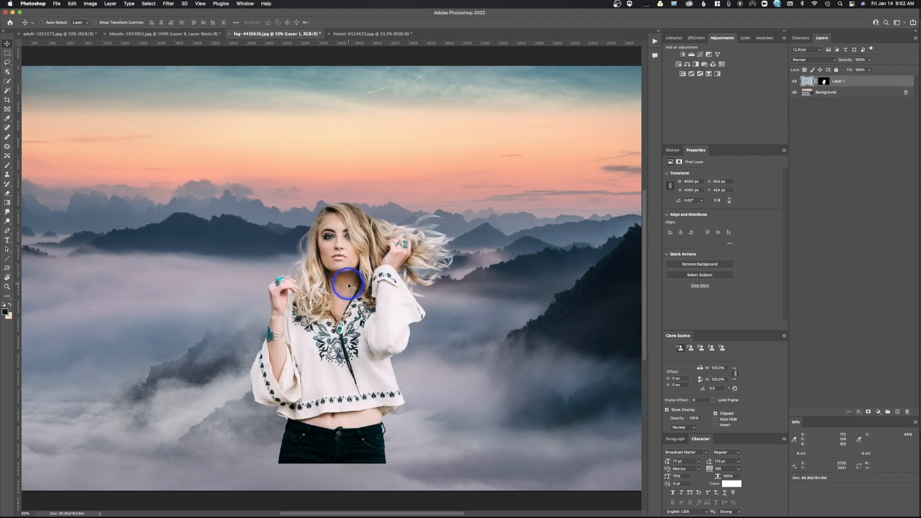
scroll(349, 282, down, 1)
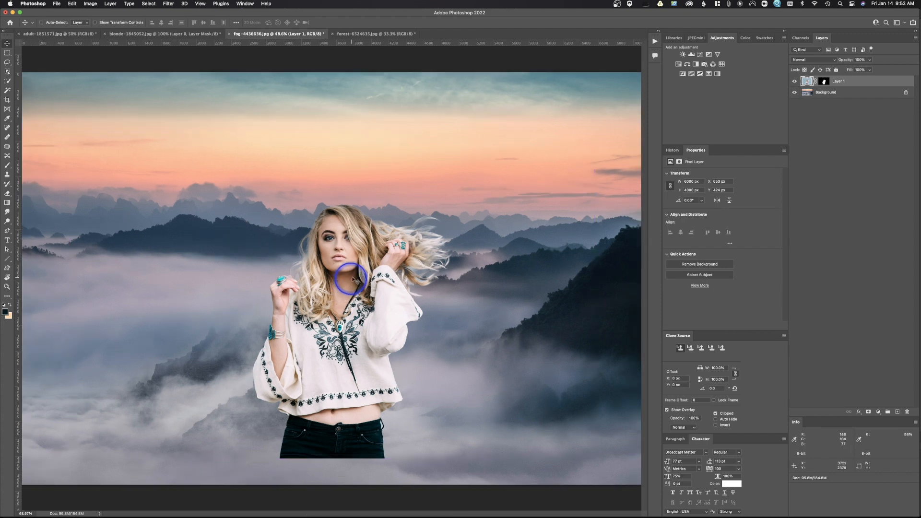
- Move the woman up and to the right, and crop the image inward from the lower-left corner
drag(344, 280, 458, 202)
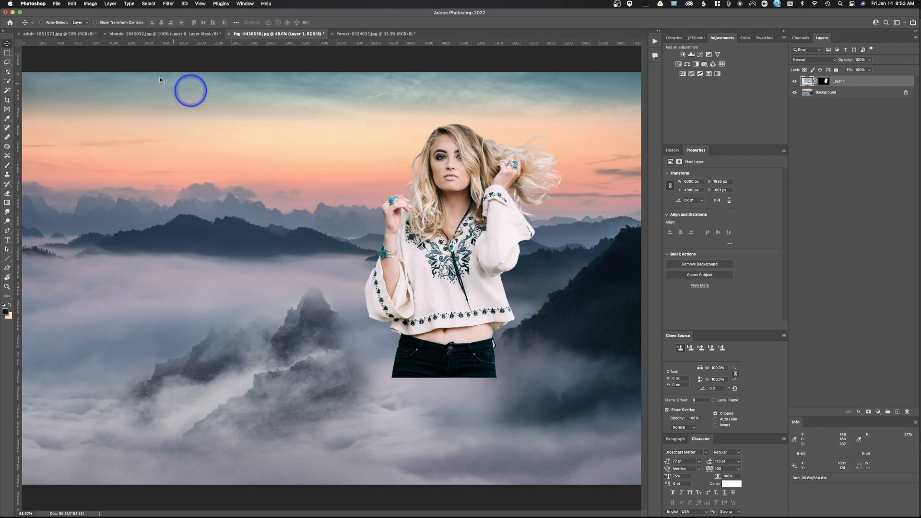
click(8, 100)
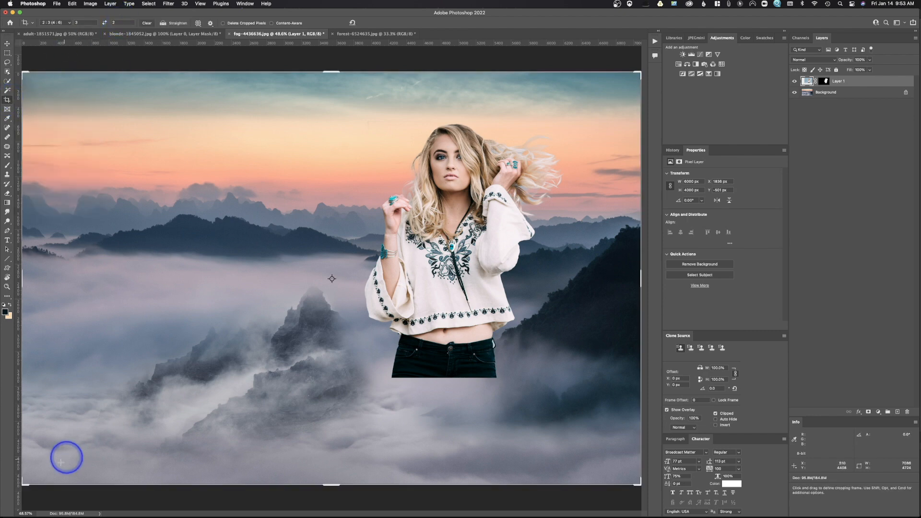
drag(24, 484, 94, 421)
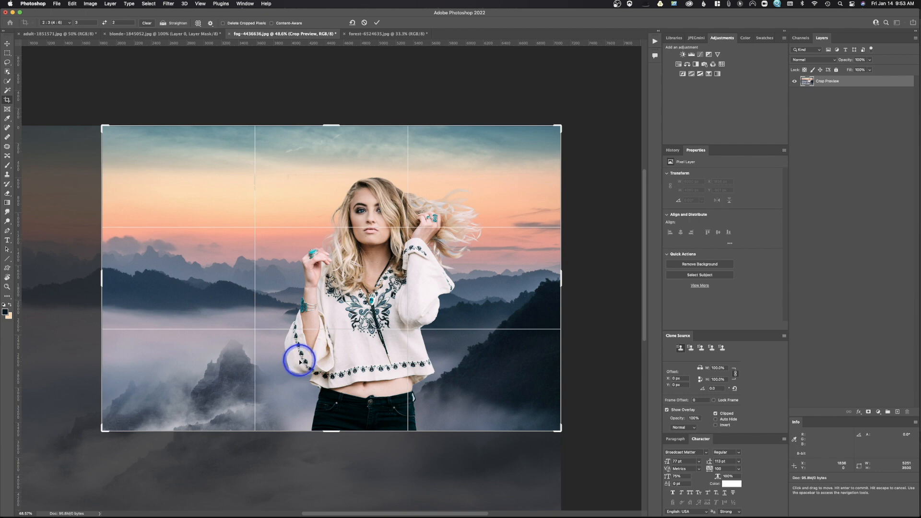
key(Return)
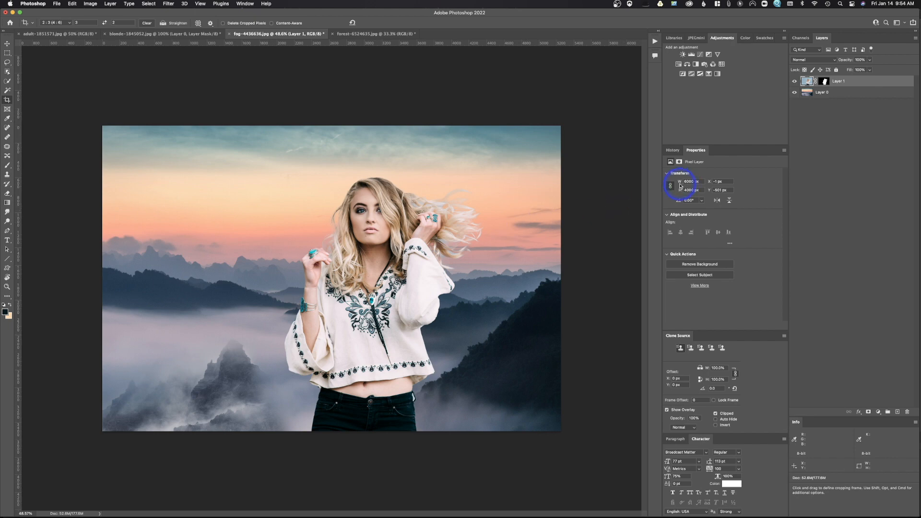
- Zoom in to inspect the windblown hair edges against the sky, then zoom back out
click(6, 287)
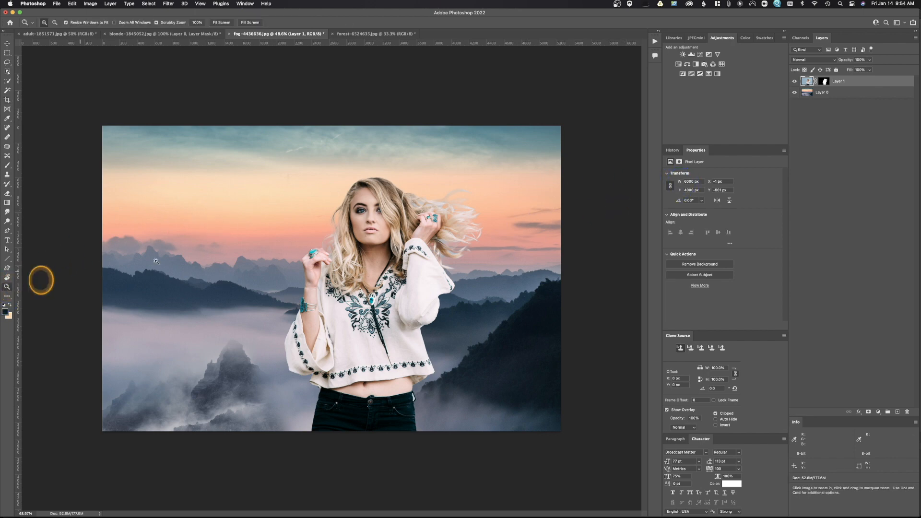
drag(448, 197, 489, 251)
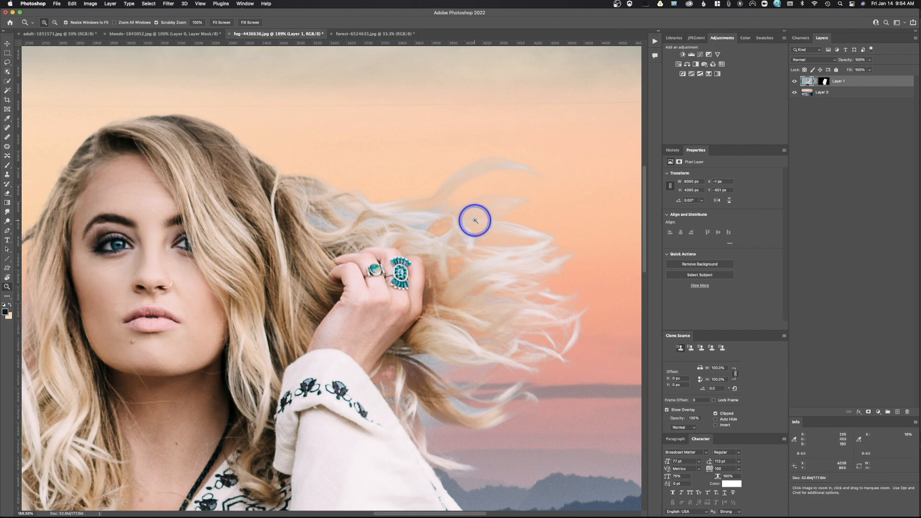
key(super+minus)
key(super+minus)
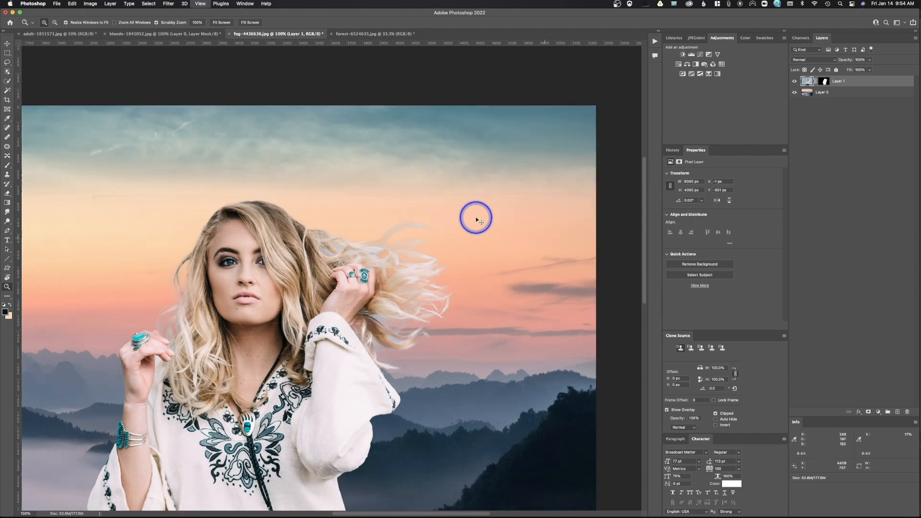
key(super+minus)
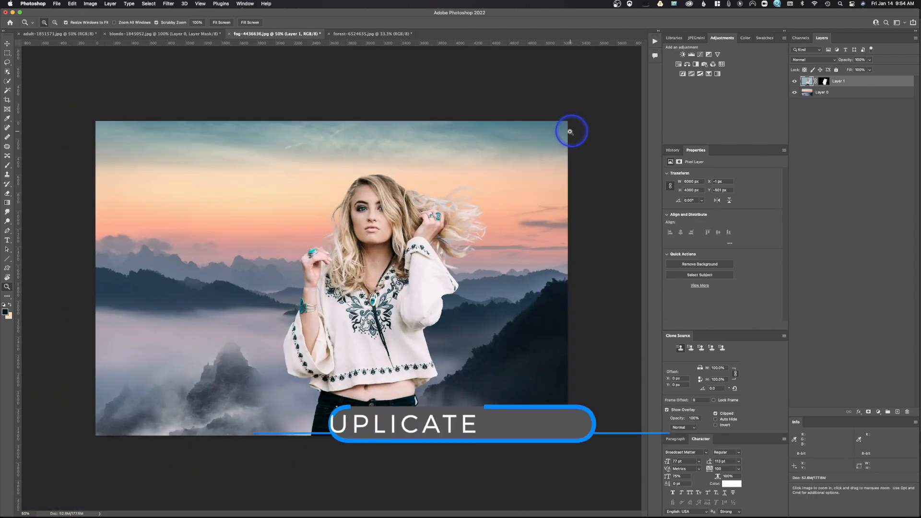
- Duplicate the woman layer, hide the copy, and set the original layer's blend mode to Screen
key(super+j)
click(795, 81)
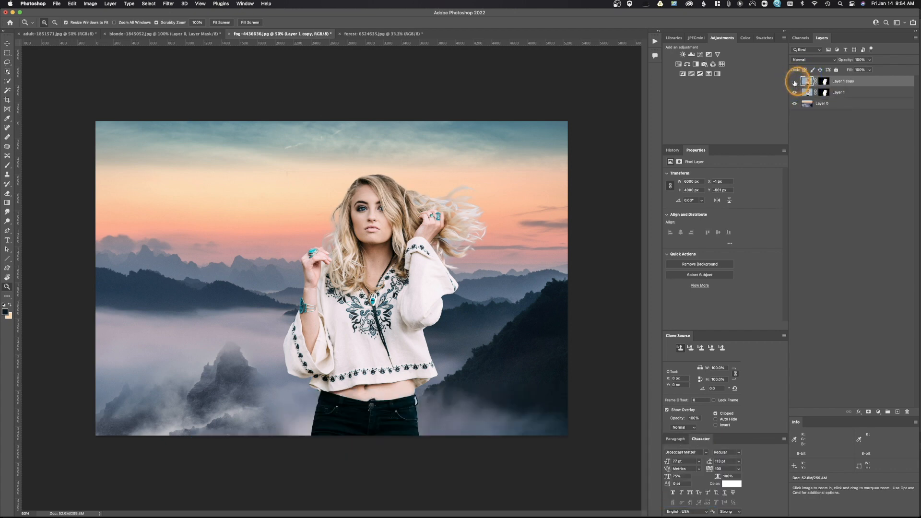
click(806, 93)
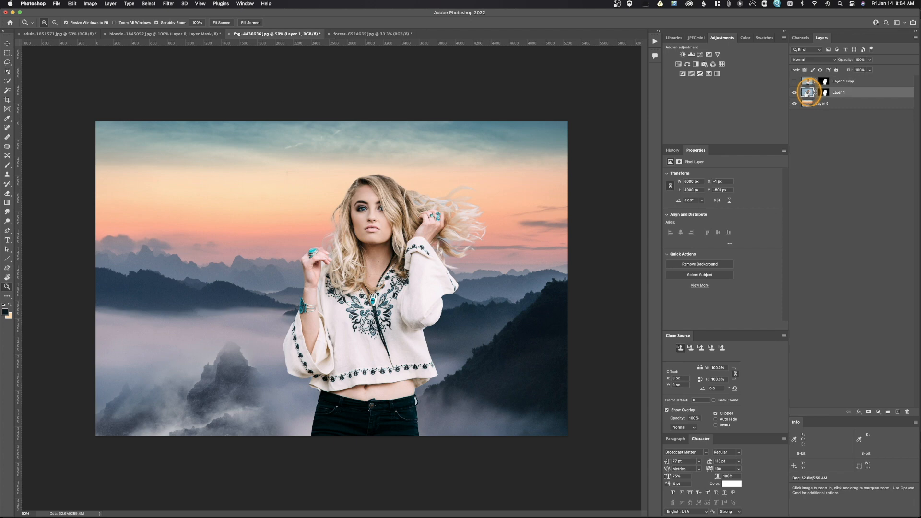
click(810, 60)
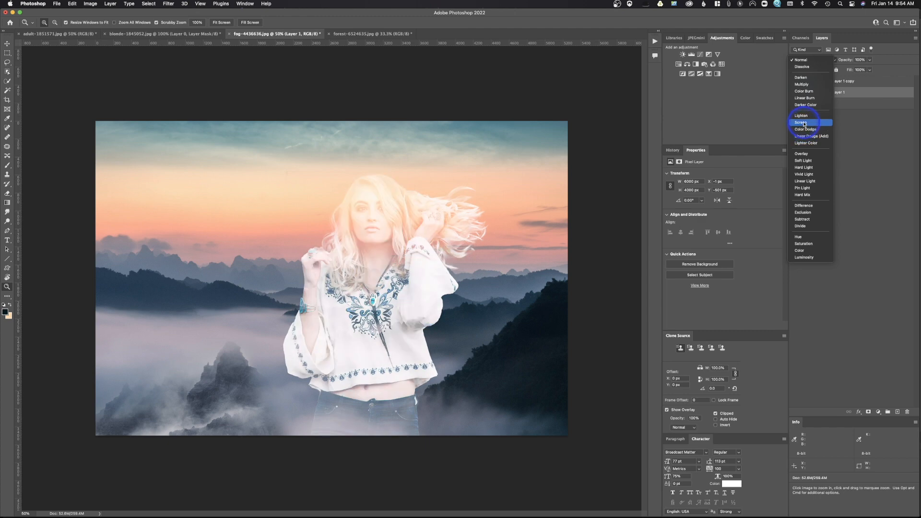
click(804, 123)
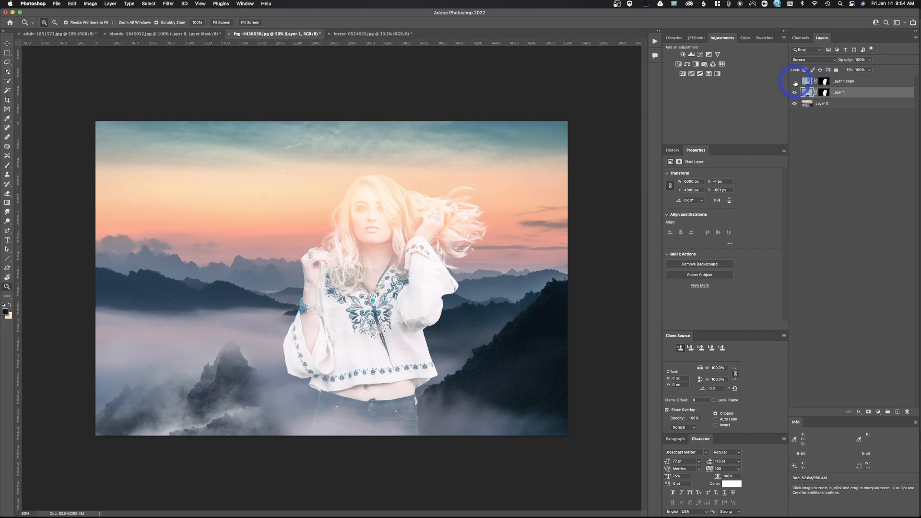
- Toggle the top copy's visibility to compare it with the Screen-blended layer beneath
click(795, 83)
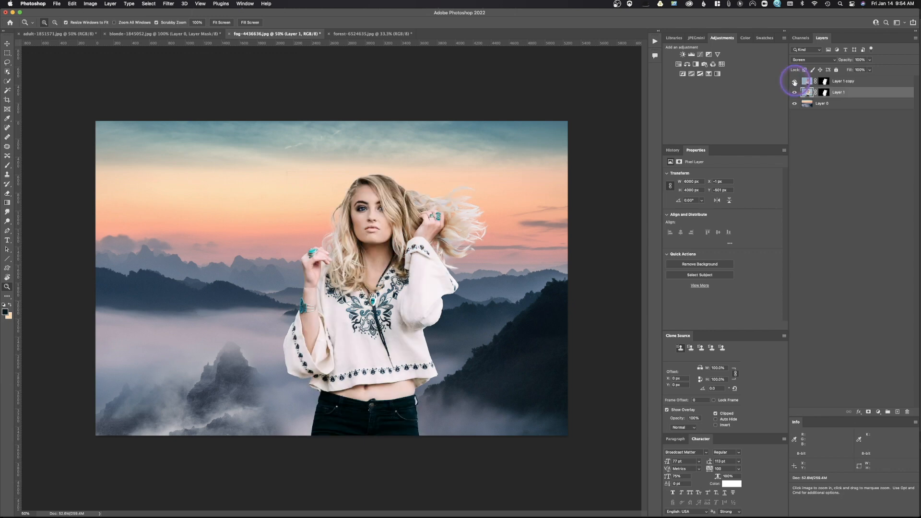
click(808, 81)
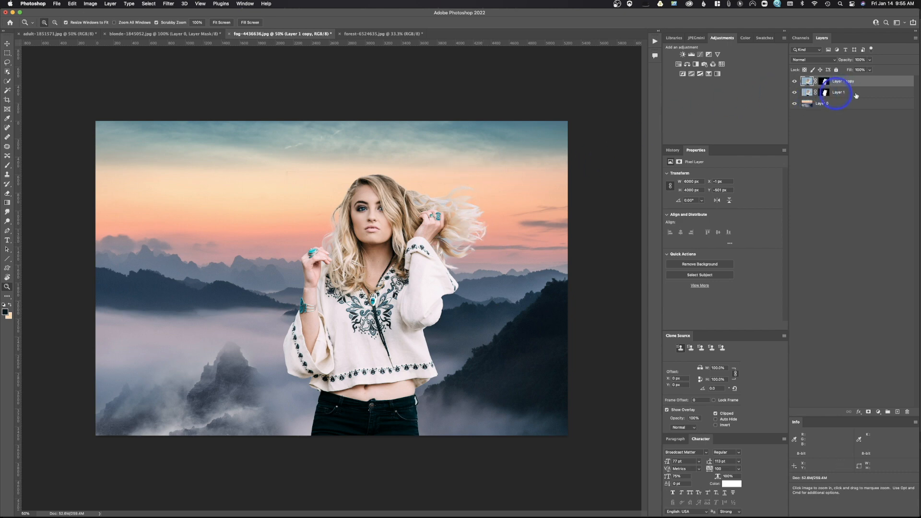
click(795, 82)
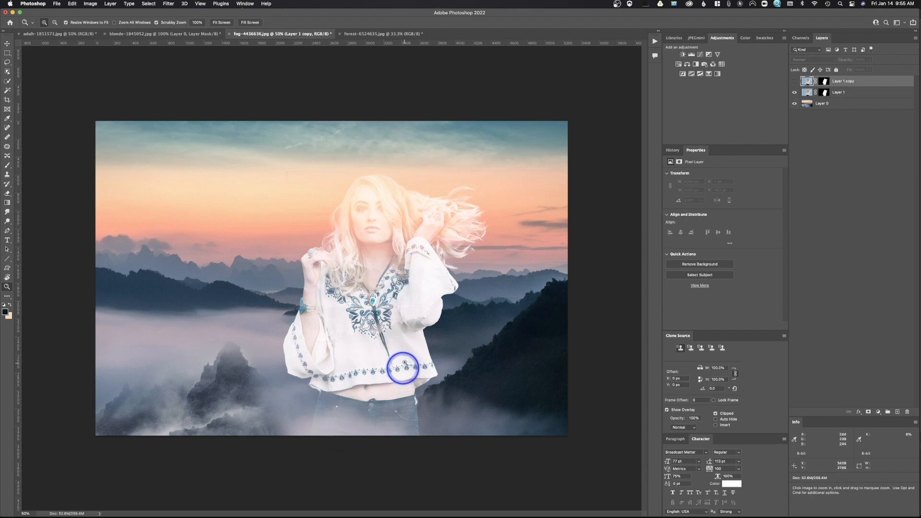
click(794, 81)
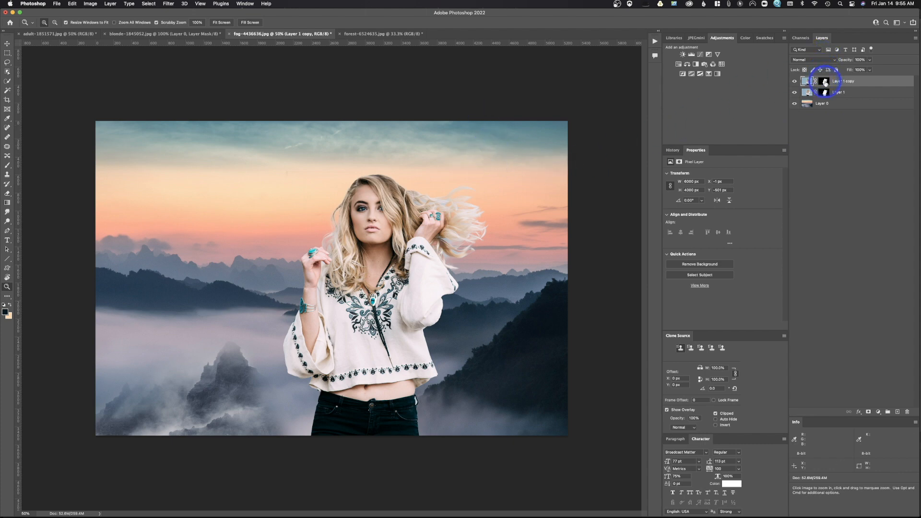
- Paint black on the top copy's layer mask over the flyaway hair strands to reveal the Screen-blended hair
click(824, 82)
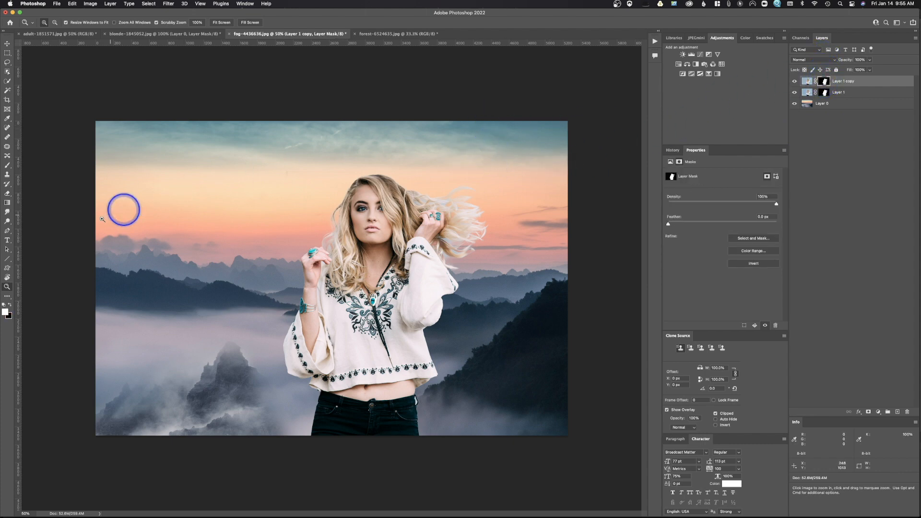
click(8, 166)
click(10, 304)
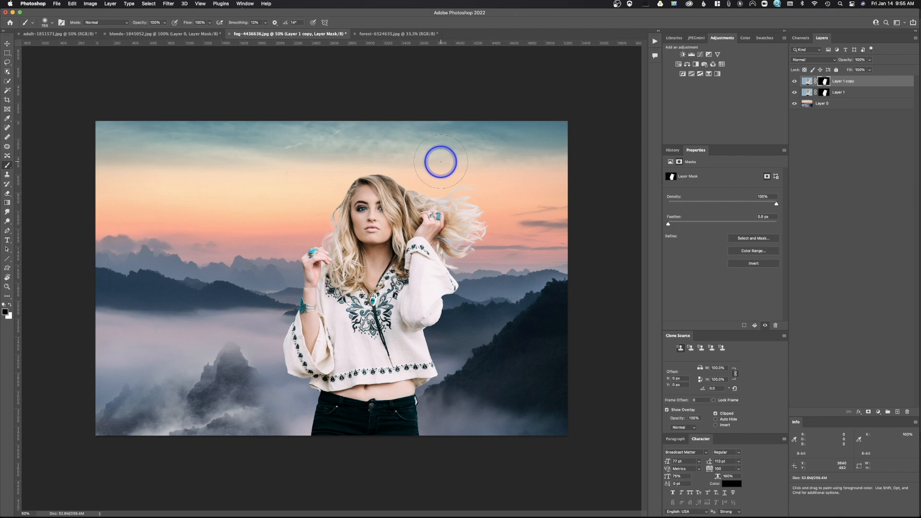
mouse_move(441, 162)
mouse_down()
mouse_move(401, 186)
mouse_move(503, 185)
mouse_move(448, 201)
mouse_move(460, 223)
mouse_move(443, 251)
mouse_move(481, 247)
mouse_move(485, 206)
mouse_move(496, 207)
mouse_up()
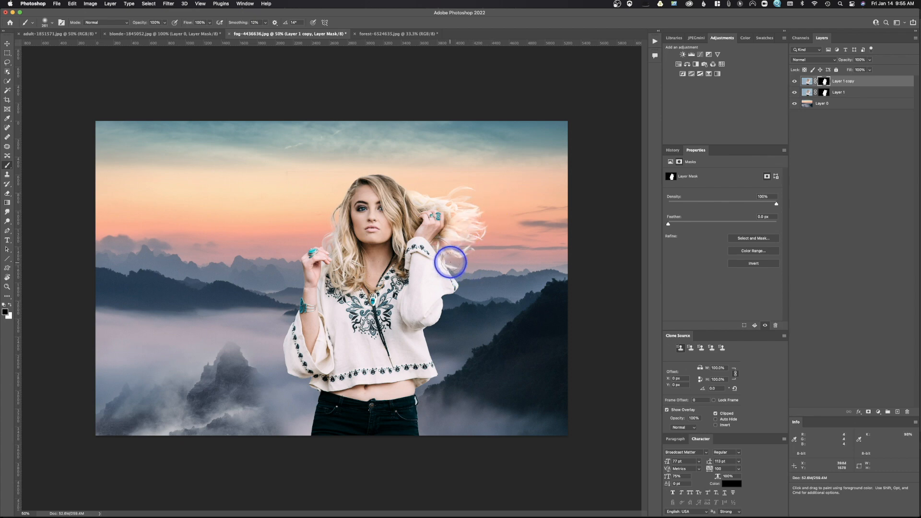
click(339, 192)
mouse_move(336, 192)
mouse_down()
mouse_move(326, 229)
mouse_move(295, 235)
mouse_move(324, 244)
mouse_move(337, 220)
mouse_move(336, 246)
mouse_move(372, 196)
mouse_up()
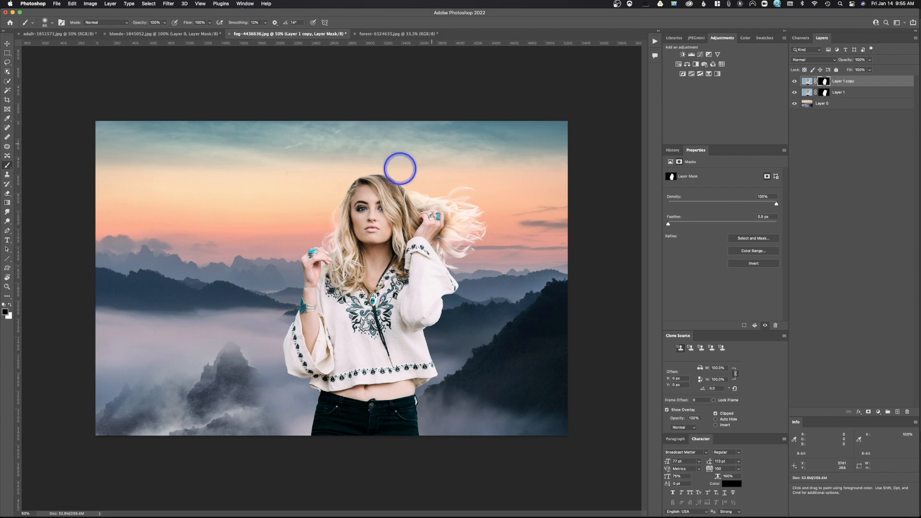
drag(330, 256, 340, 251)
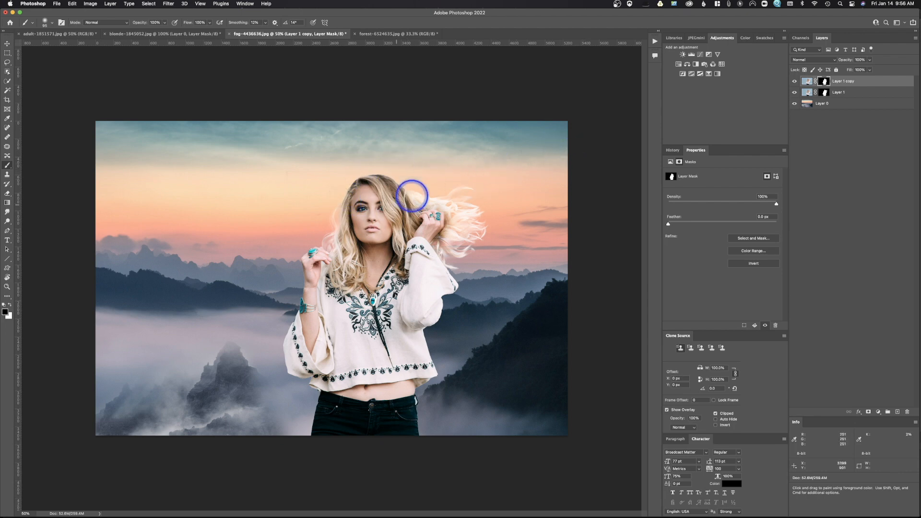
drag(415, 201, 427, 202)
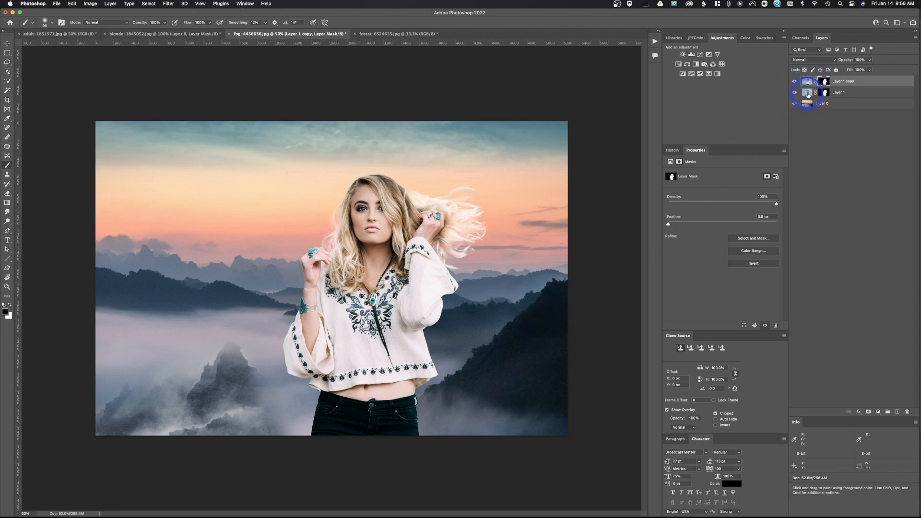
click(808, 94)
click(817, 60)
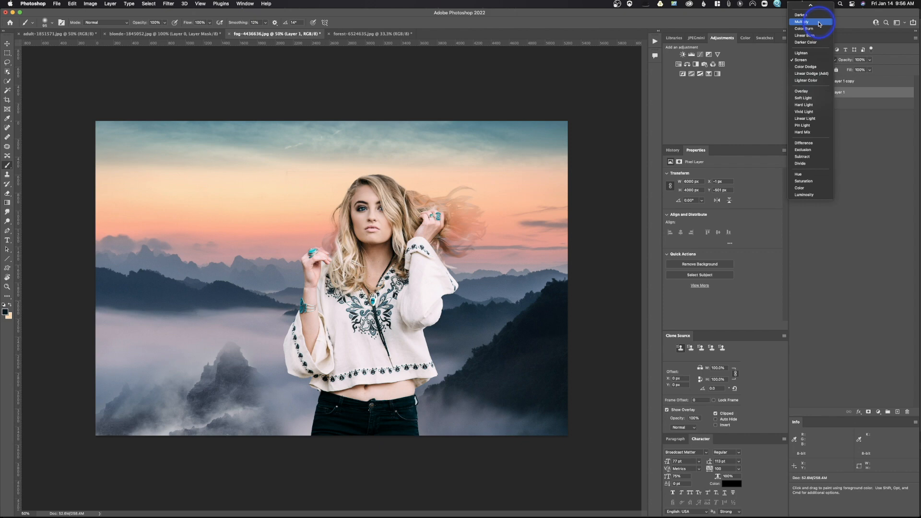
click(820, 59)
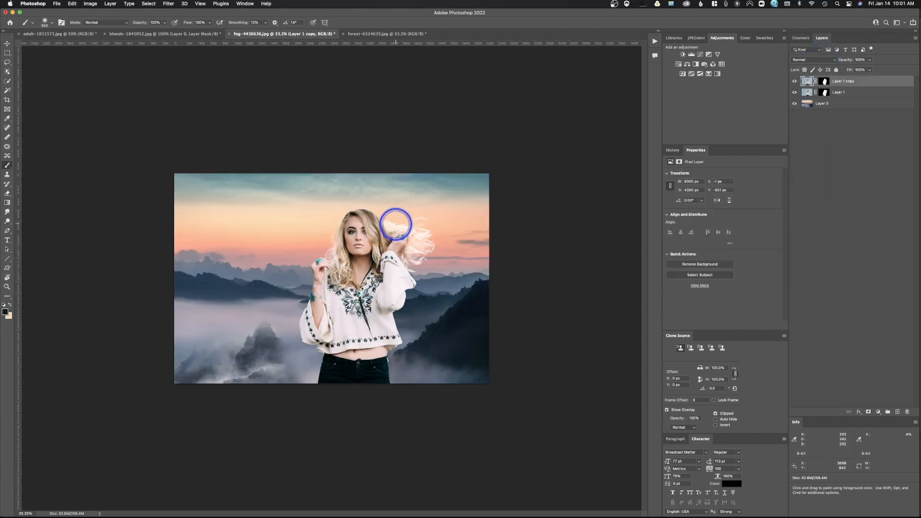
mouse_move(396, 224)
mouse_down()
mouse_move(388, 225)
mouse_move(426, 234)
mouse_move(426, 252)
mouse_up()
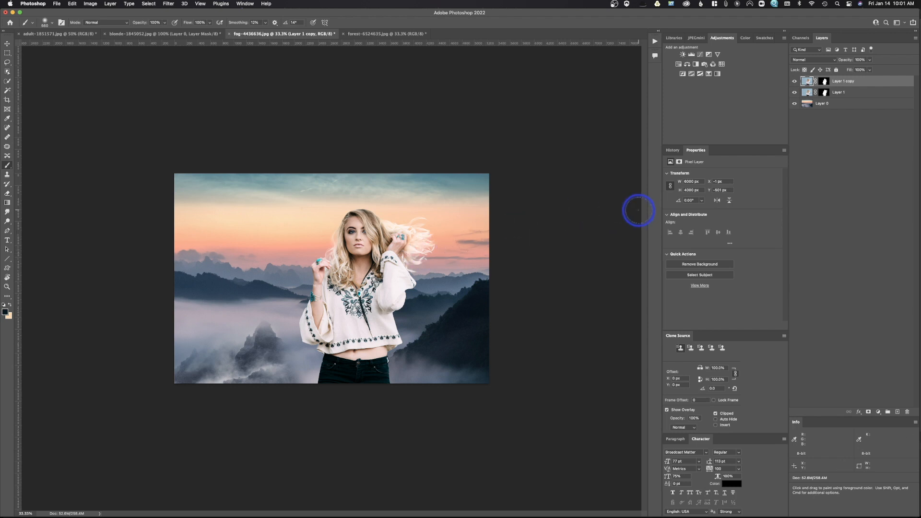
- Add a Curves adjustment above the original woman layer and pull the highlights and midtones down to darken it
click(807, 93)
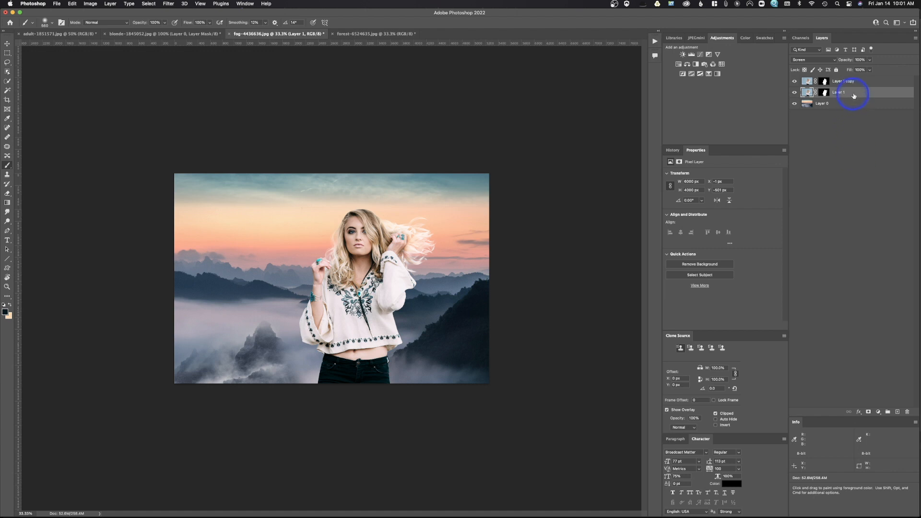
click(700, 56)
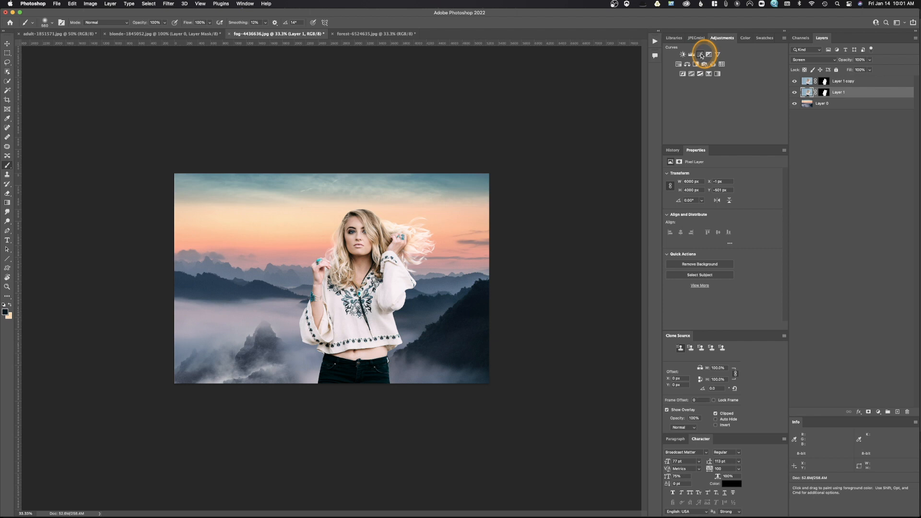
drag(823, 103, 823, 96)
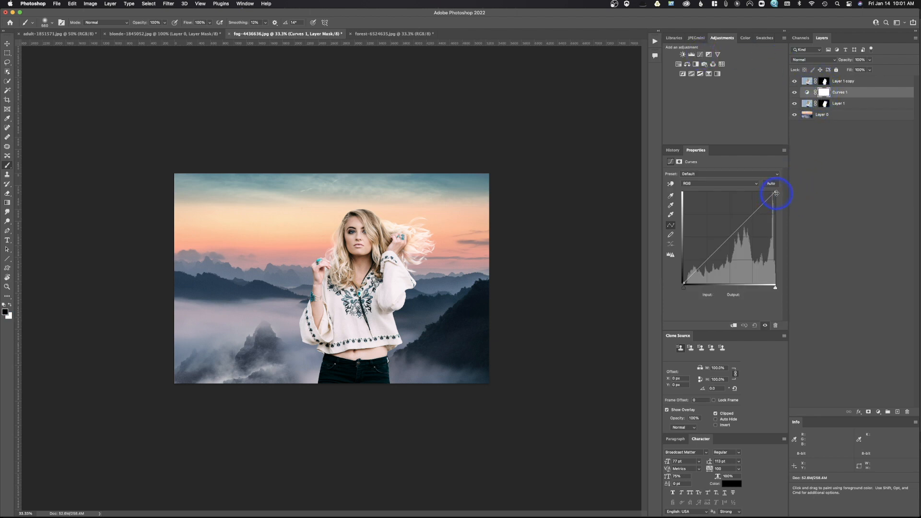
drag(776, 193, 775, 202)
mouse_move(734, 238)
mouse_down()
mouse_move(734, 257)
mouse_move(736, 246)
mouse_up()
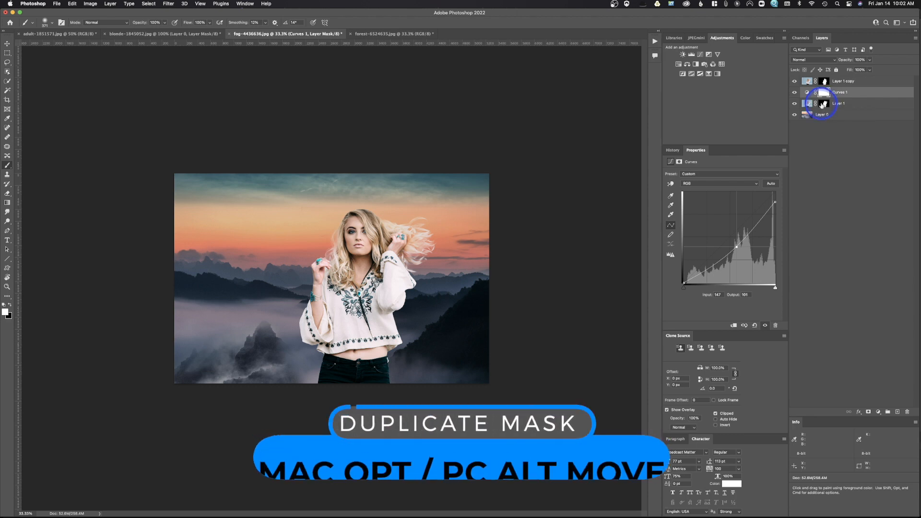
- Copy the woman's layer mask onto the Curves adjustment and lower the Curves layer opacity to 43%
drag(823, 104, 823, 93)
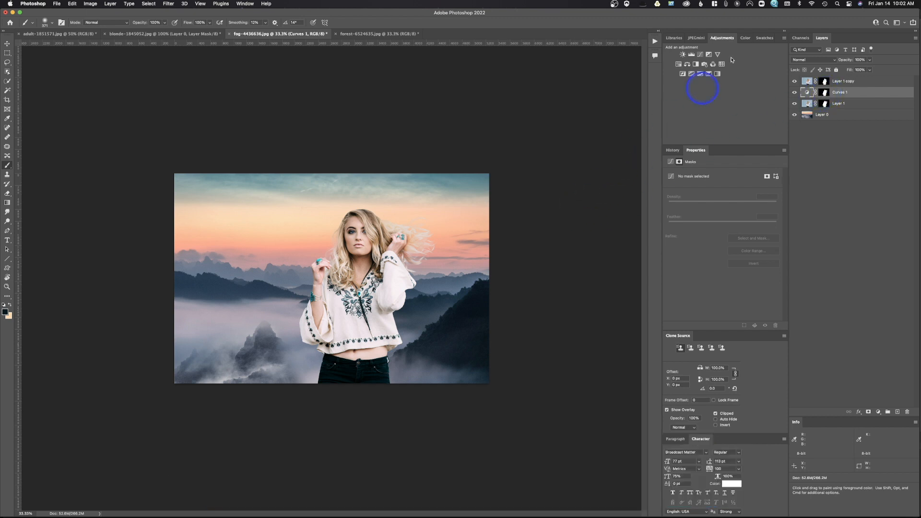
click(794, 93)
click(795, 94)
click(794, 93)
click(794, 93)
click(794, 93)
click(794, 93)
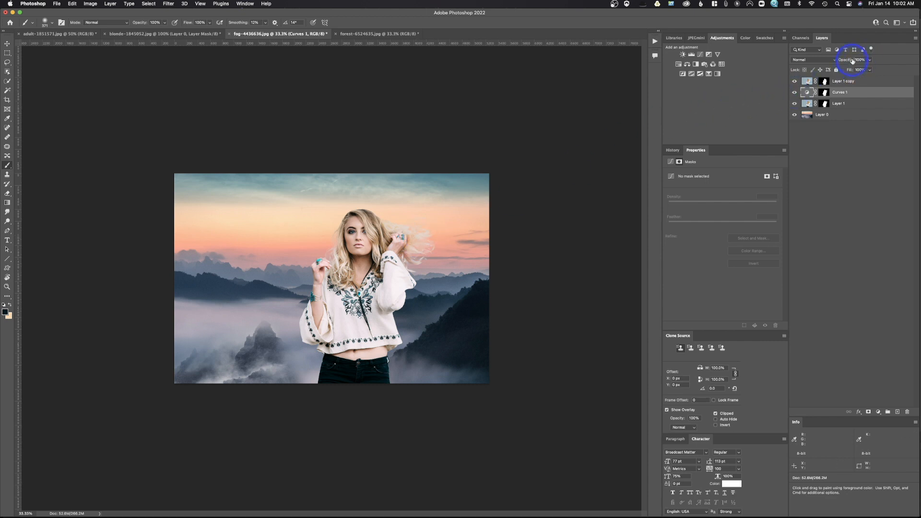
drag(850, 61, 834, 63)
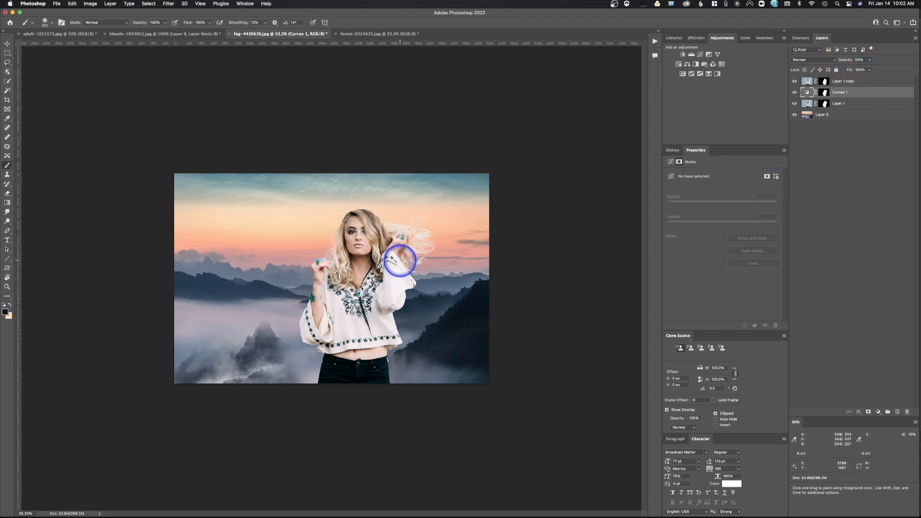
drag(848, 61, 814, 68)
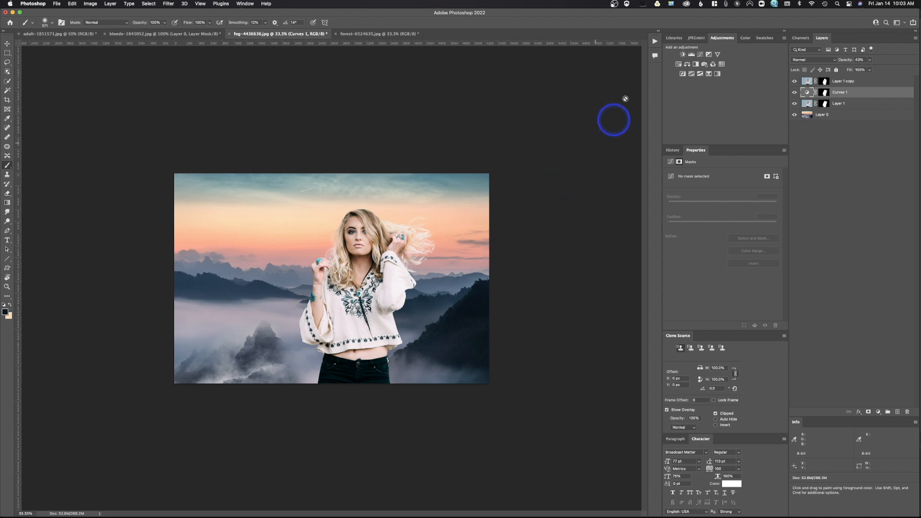
- Add a second Curves adjustment clipped to the top woman copy and raise its black point output to 50
click(807, 82)
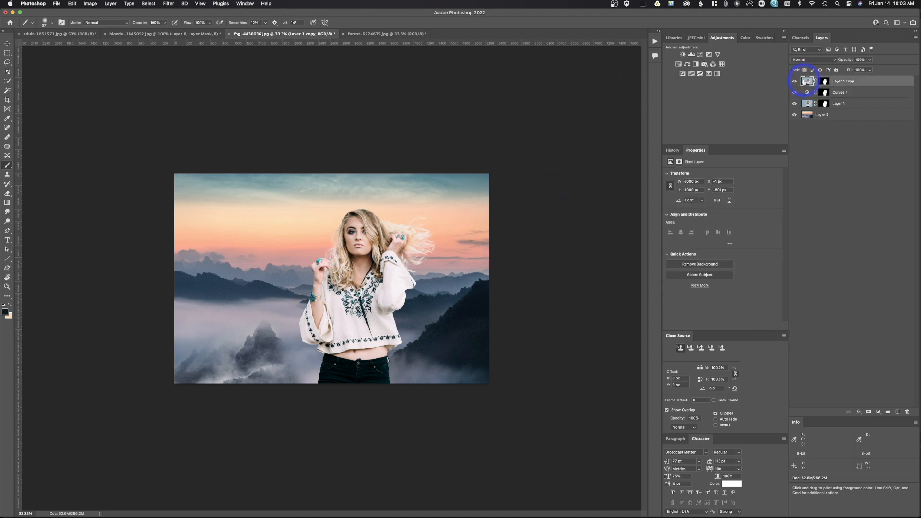
click(701, 55)
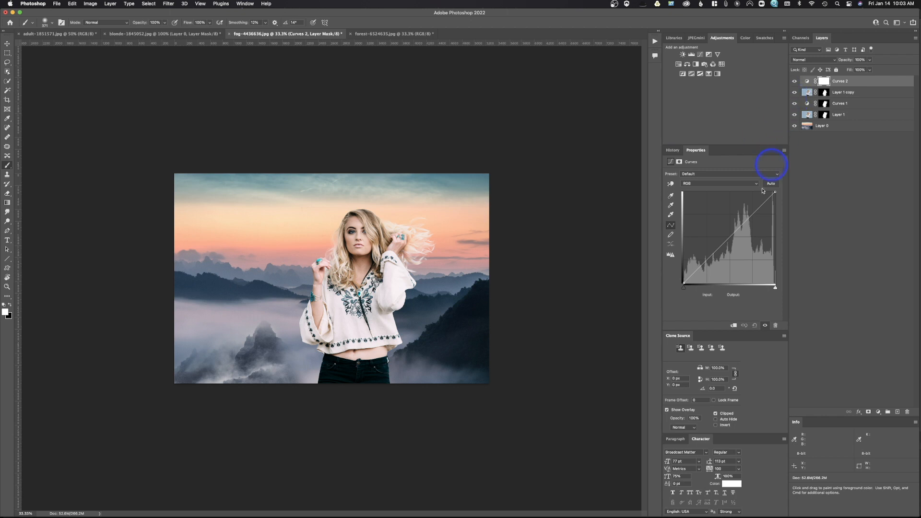
click(683, 283)
drag(682, 282, 683, 282)
click(734, 326)
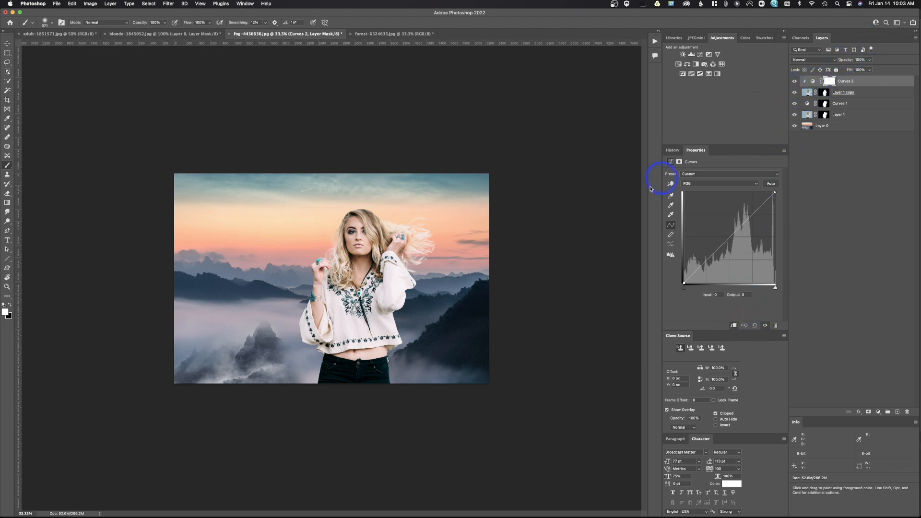
drag(683, 283, 677, 270)
drag(676, 272, 675, 274)
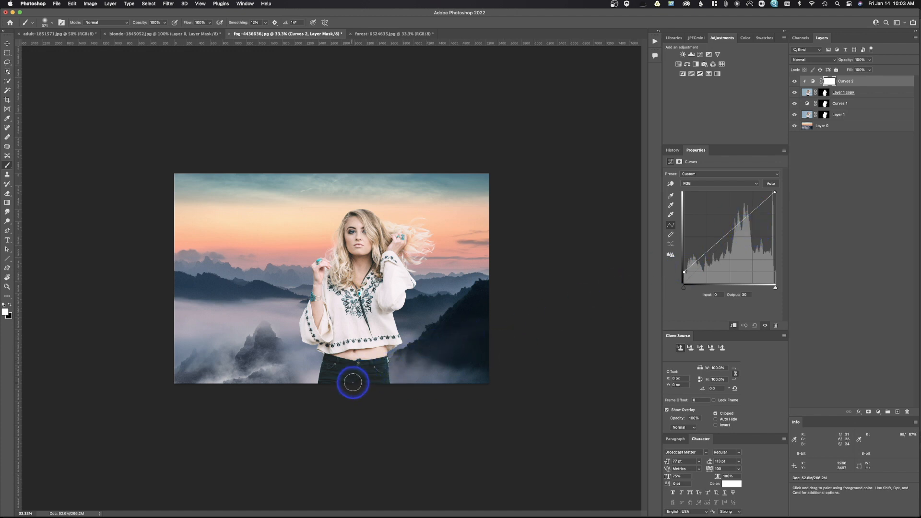
- Switch the second Curves adjustment to the Red channel and nudge its white and black end points
click(724, 186)
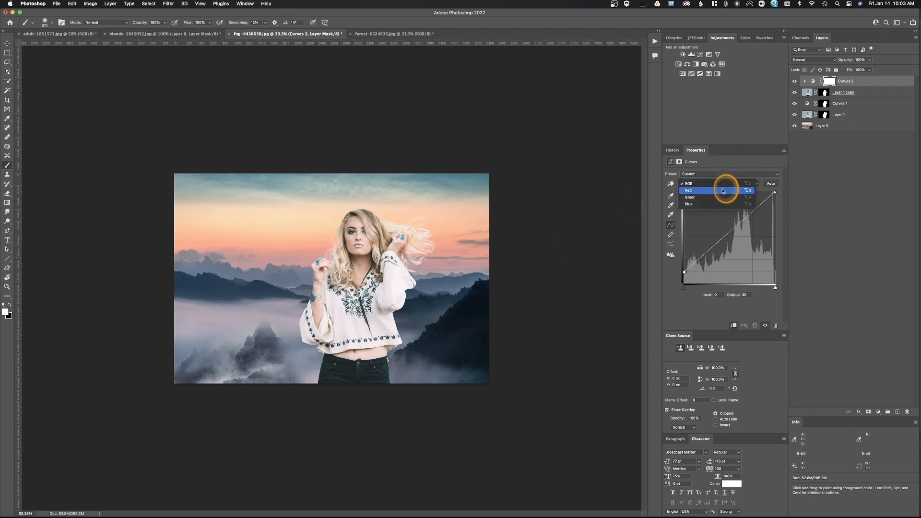
click(723, 191)
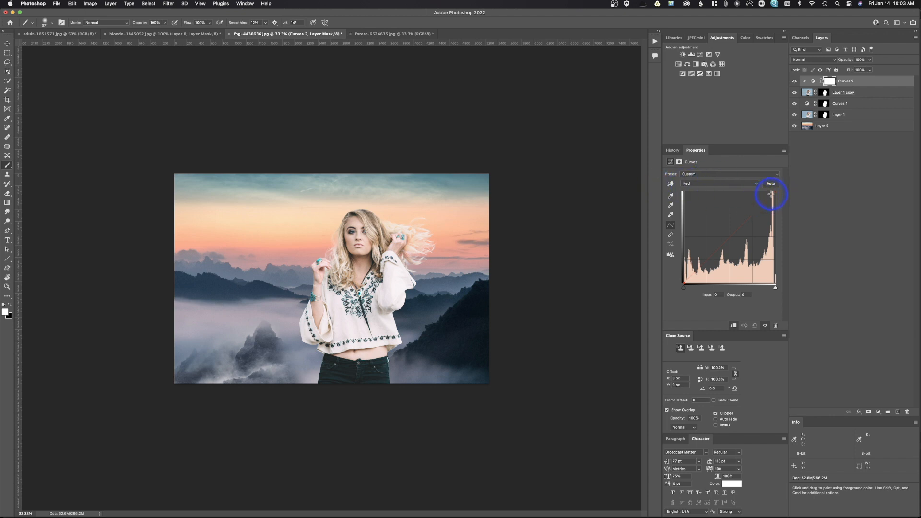
mouse_move(774, 192)
mouse_down()
mouse_move(763, 190)
mouse_move(782, 189)
mouse_move(782, 208)
mouse_move(783, 189)
mouse_up()
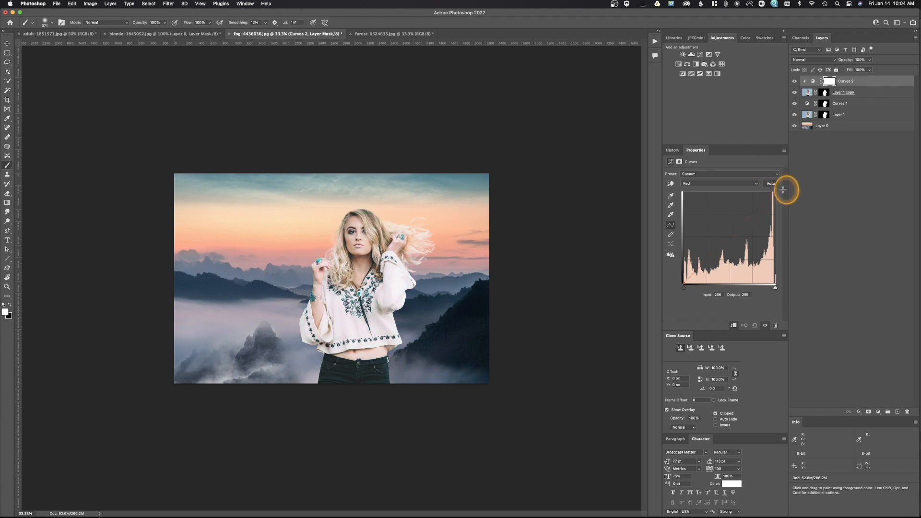
drag(783, 190, 783, 190)
mouse_move(683, 282)
mouse_down()
mouse_move(680, 269)
mouse_move(681, 283)
mouse_move(711, 283)
mouse_move(680, 284)
mouse_up()
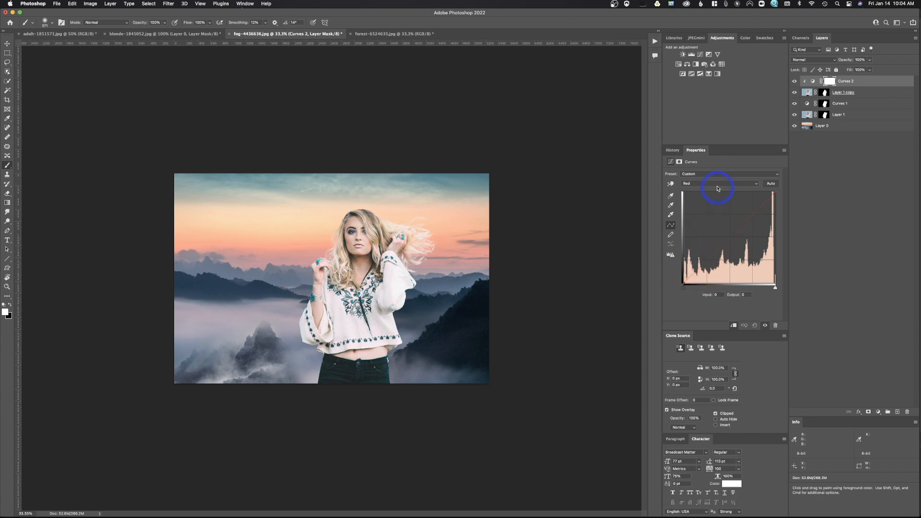
- Adjust the Blue channel end points, then the Green channel white point, on the same Curves adjustment
click(716, 185)
click(717, 198)
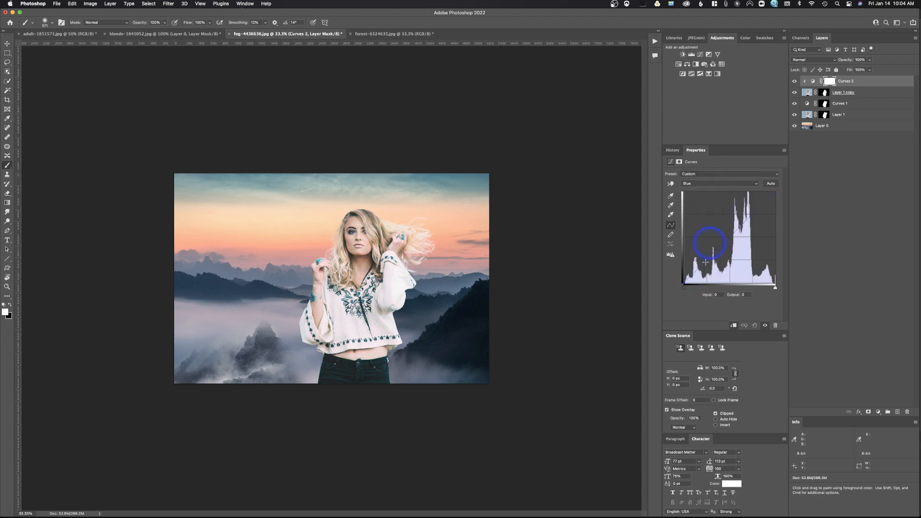
click(683, 284)
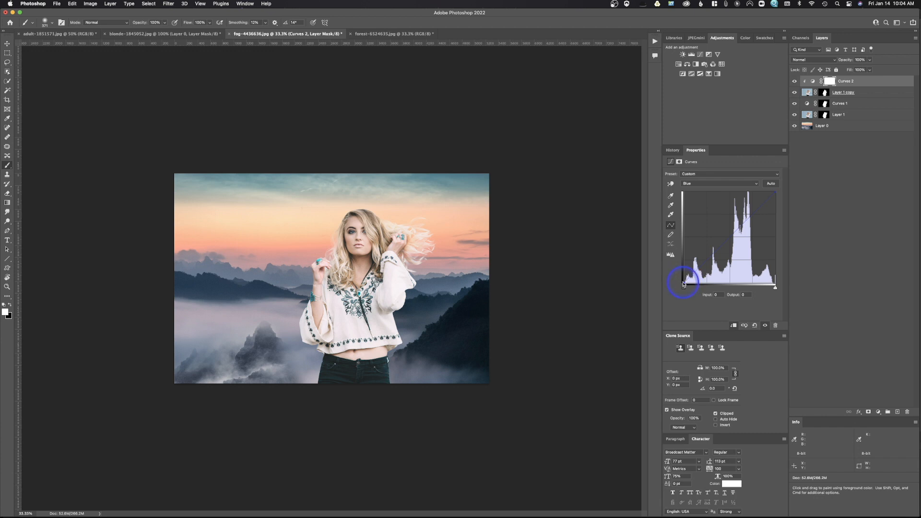
drag(683, 282, 684, 279)
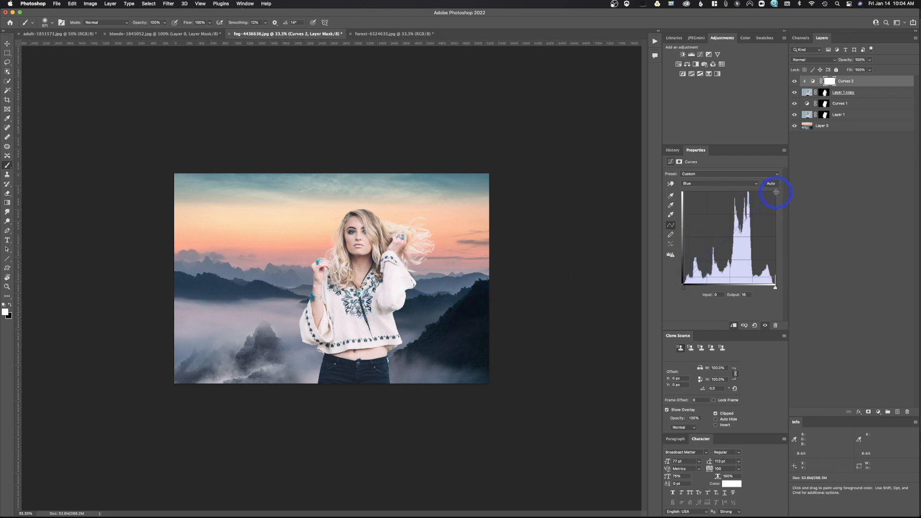
drag(774, 192, 772, 183)
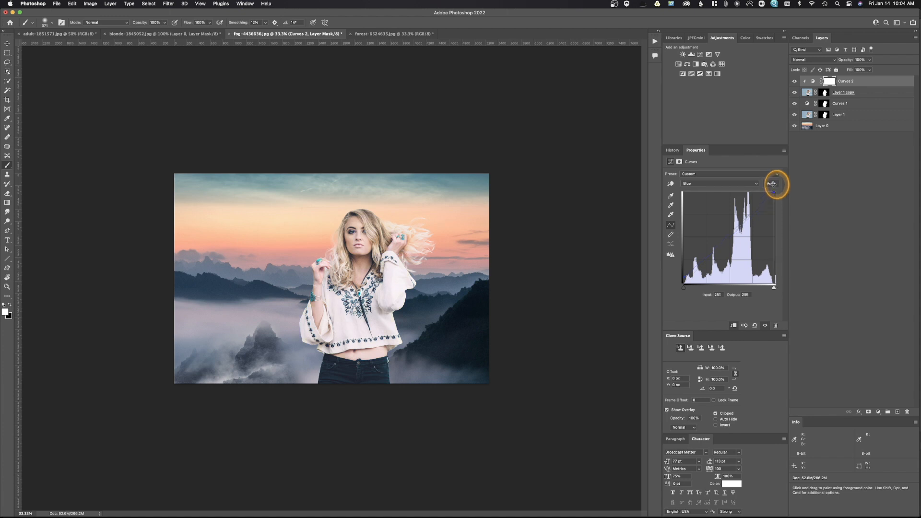
drag(703, 183, 702, 173)
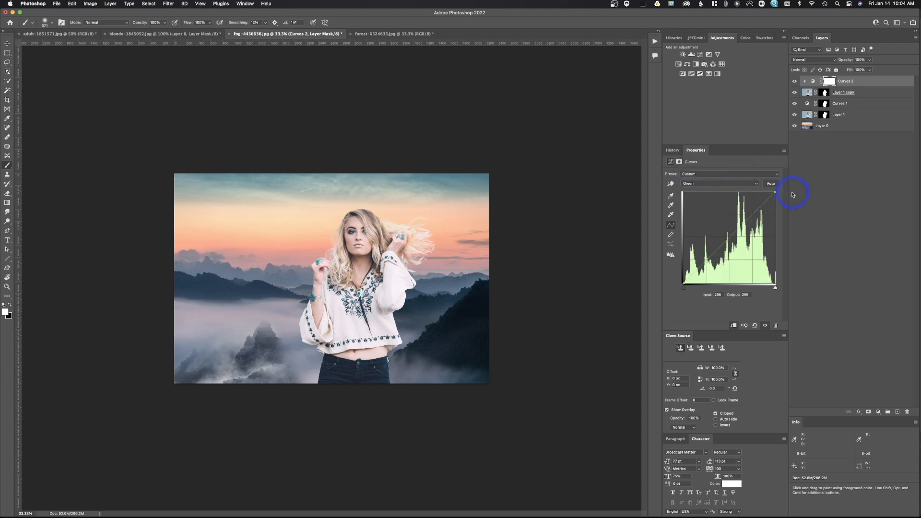
drag(774, 192, 791, 189)
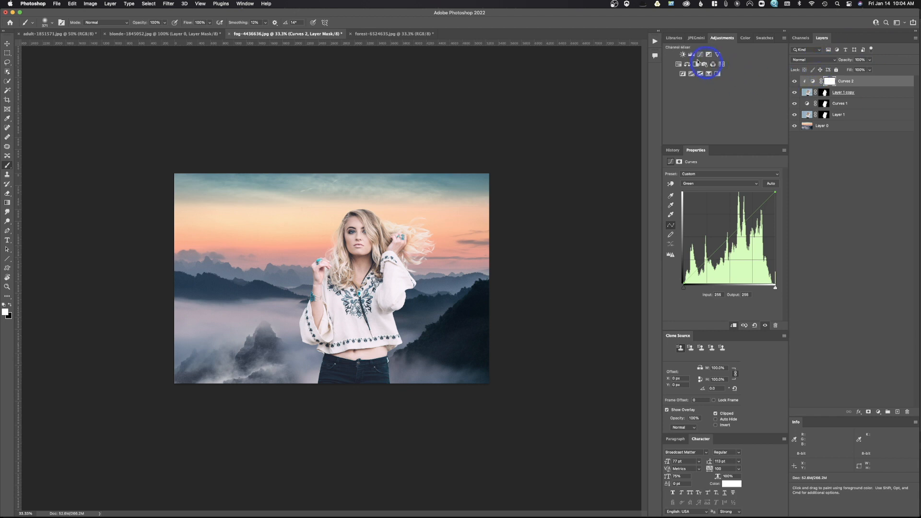
- Add a Hue/Saturation adjustment clipped to the woman and lower its saturation to -15
click(678, 65)
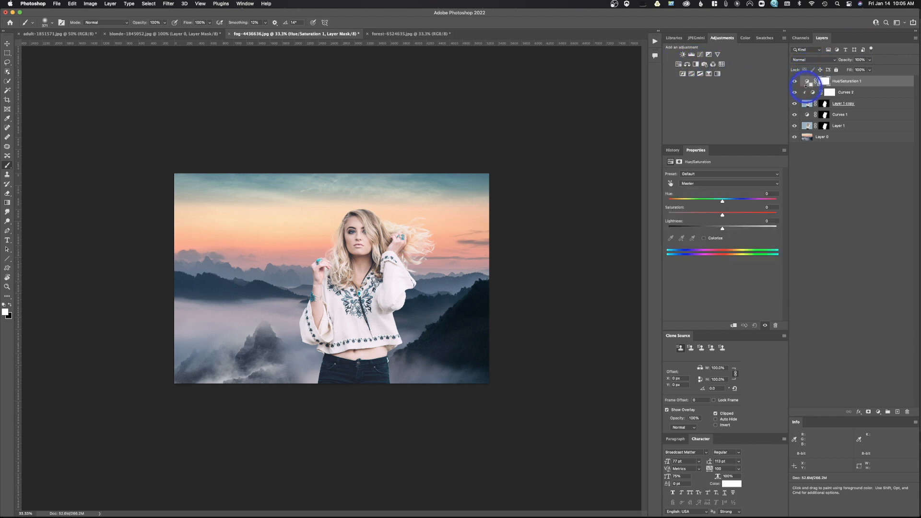
alt+click(808, 87)
drag(722, 216, 714, 217)
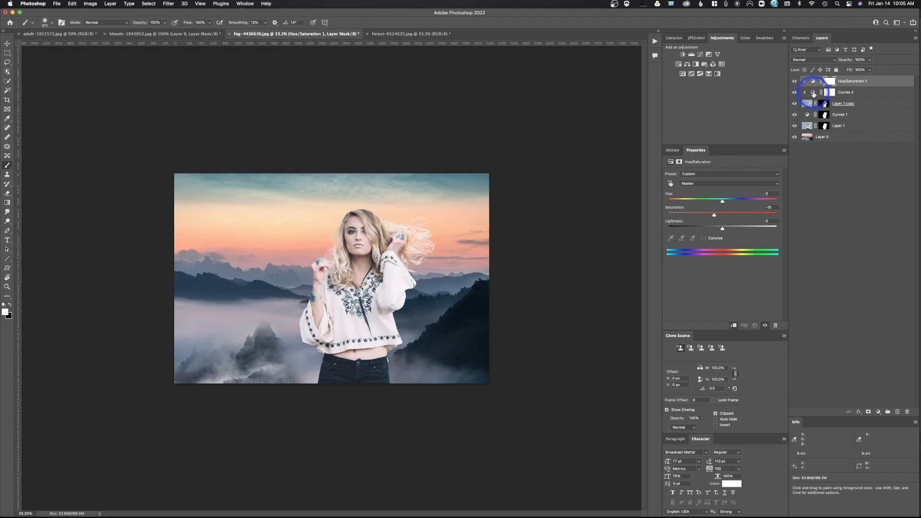
- Select the second Curves adjustment and lift the RGB curve's midtones slightly with a new point
click(813, 94)
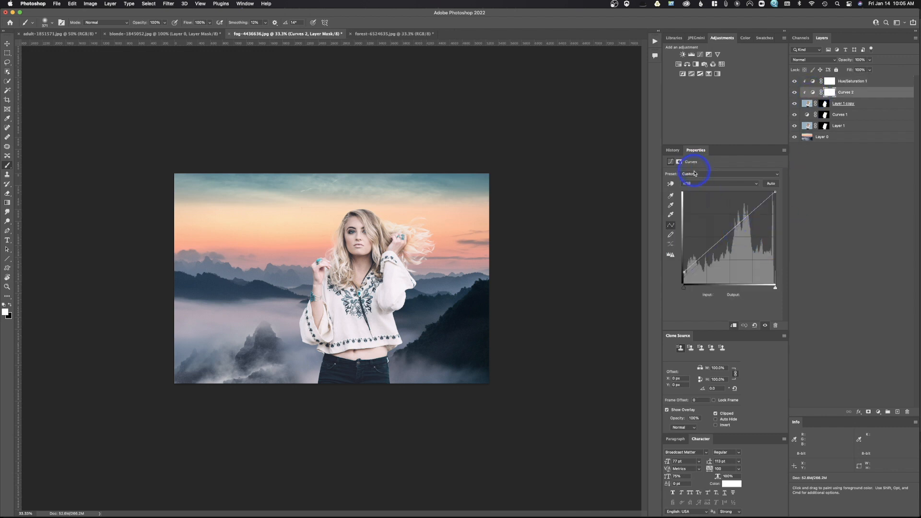
drag(735, 226, 735, 229)
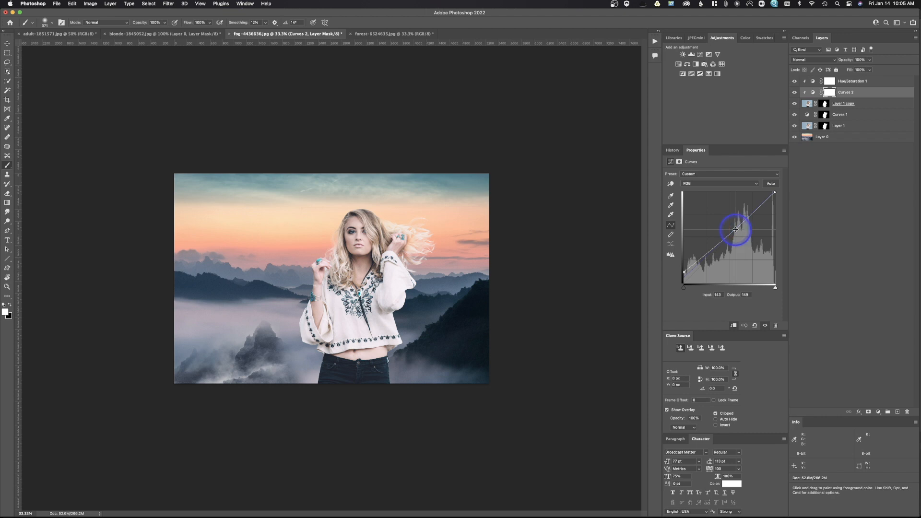
drag(735, 229, 736, 224)
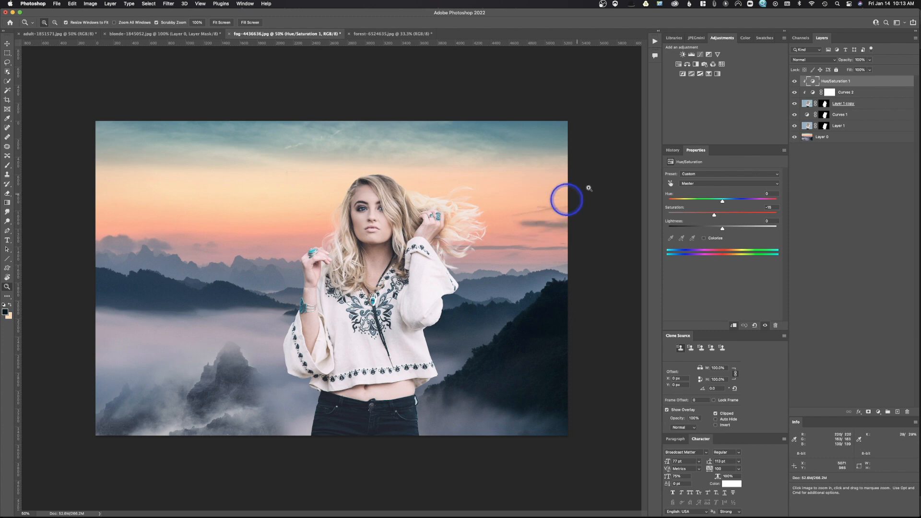
- Add a Gradient Map adjustment at the top of the layer stack and switch off its visibility
click(717, 74)
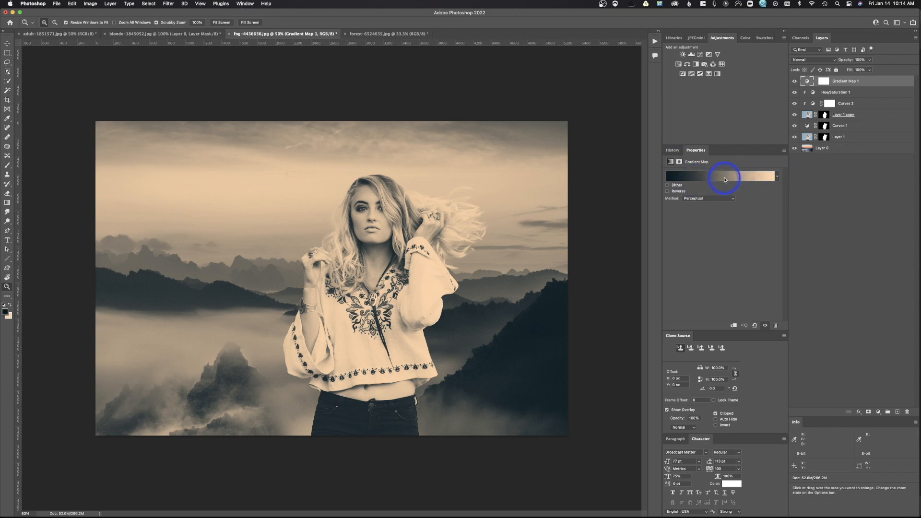
click(795, 82)
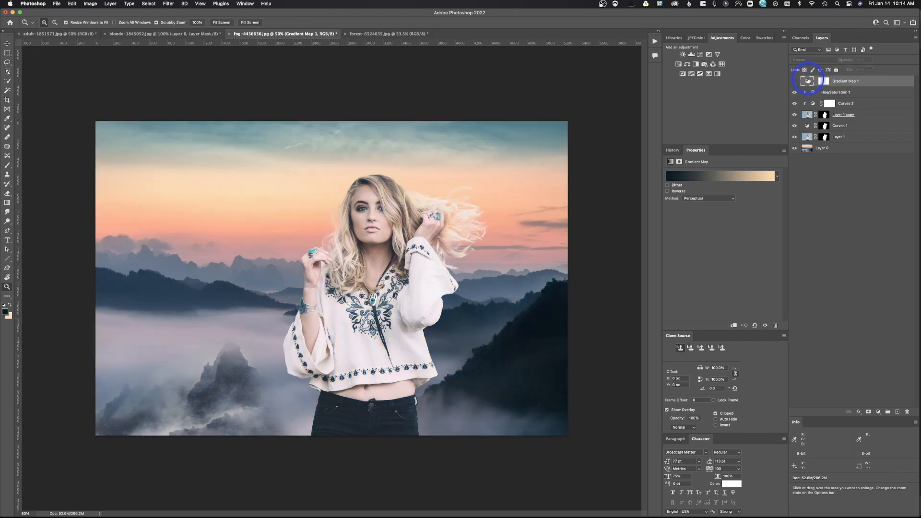
- Edit the gradient and set its dark stop to a color sampled from the shadowed mountainside
click(714, 180)
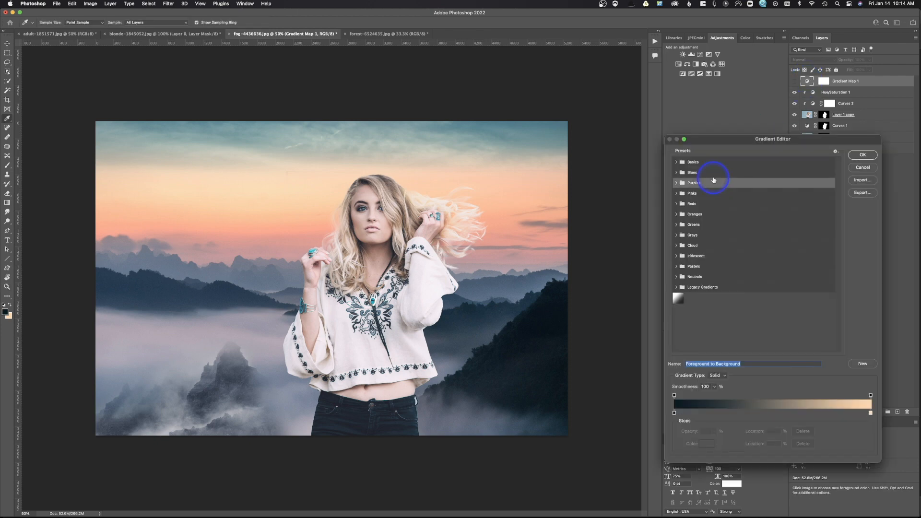
click(674, 414)
double_click(674, 414)
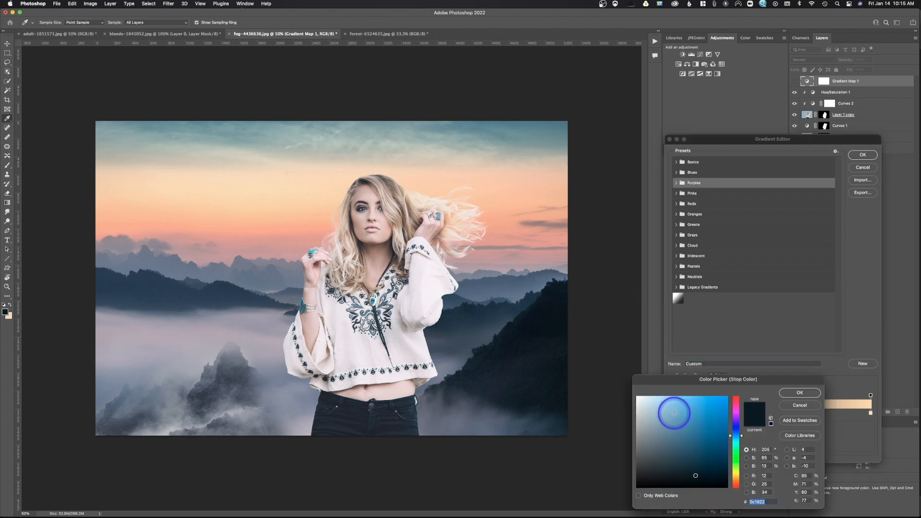
click(530, 341)
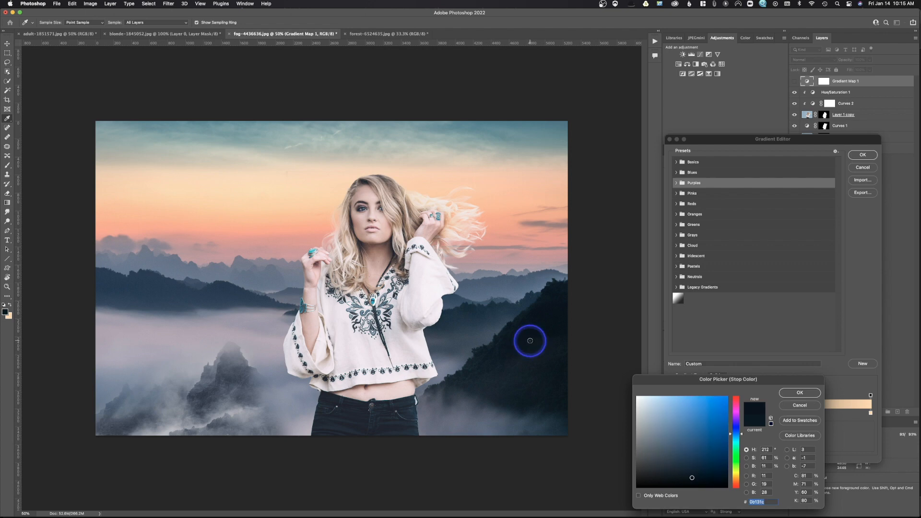
click(813, 394)
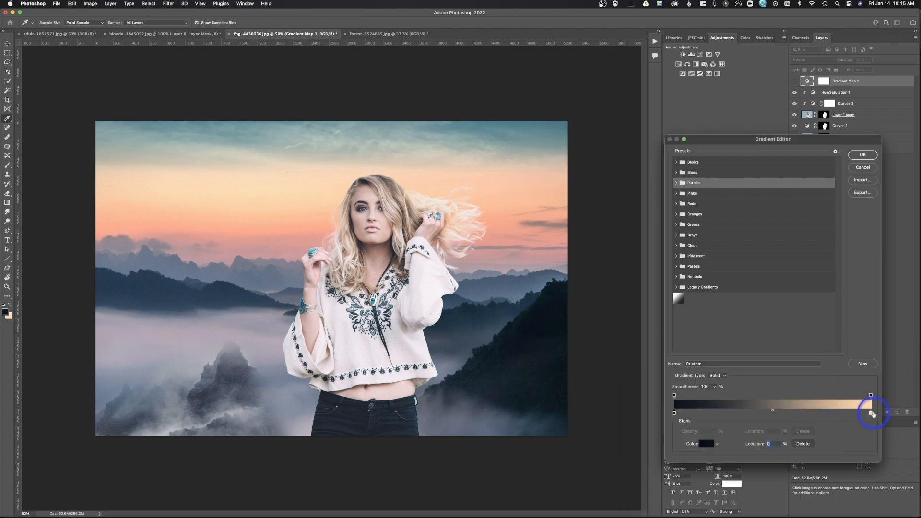
- Set the gradient's light stop to a pale peach color sampled from the sky
double_click(870, 413)
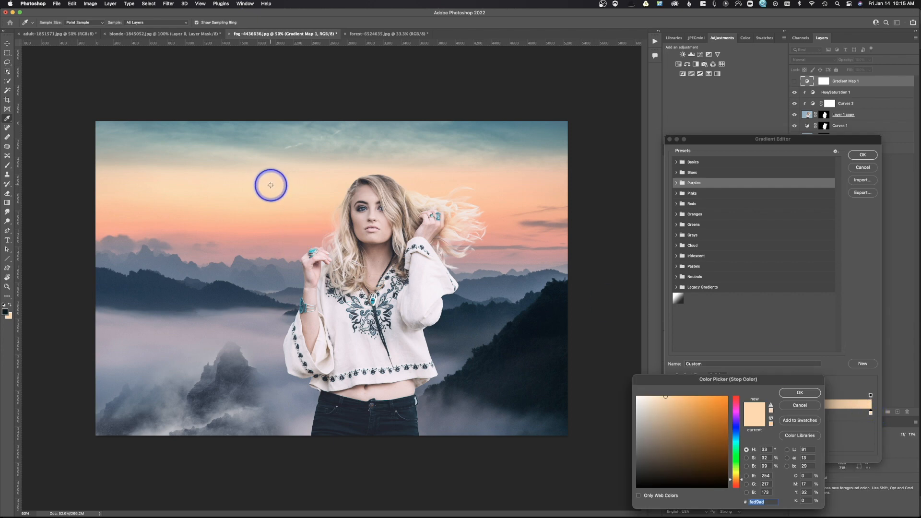
click(288, 163)
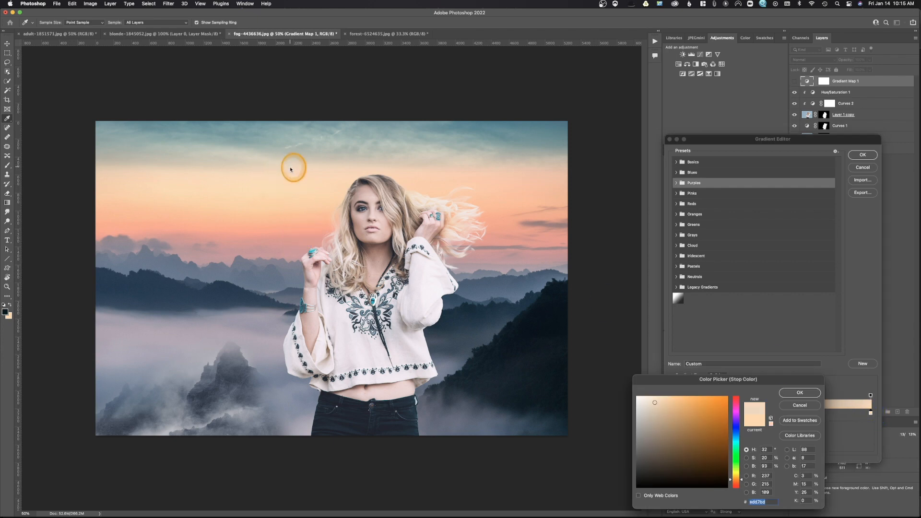
click(809, 394)
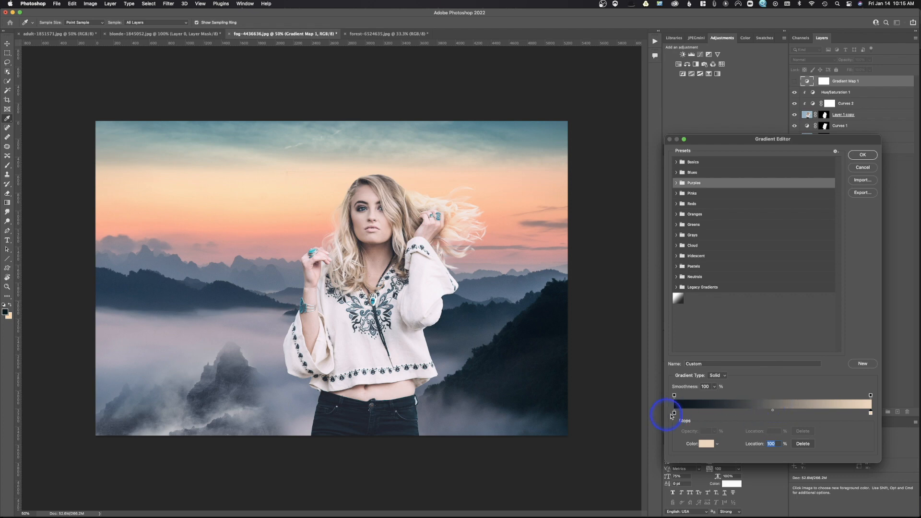
- Add a gradient stop at 75% colored with a salmon tone sampled from the sky near the horizon
click(827, 406)
double_click(822, 406)
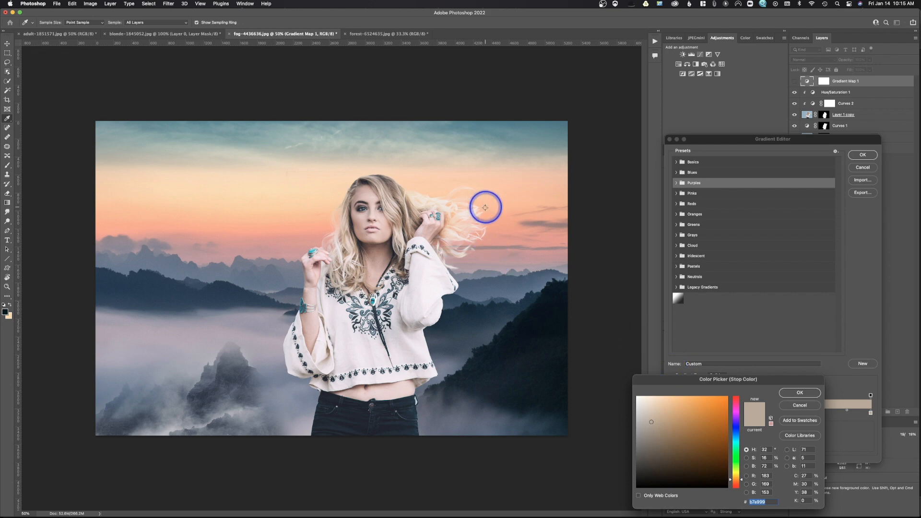
click(274, 234)
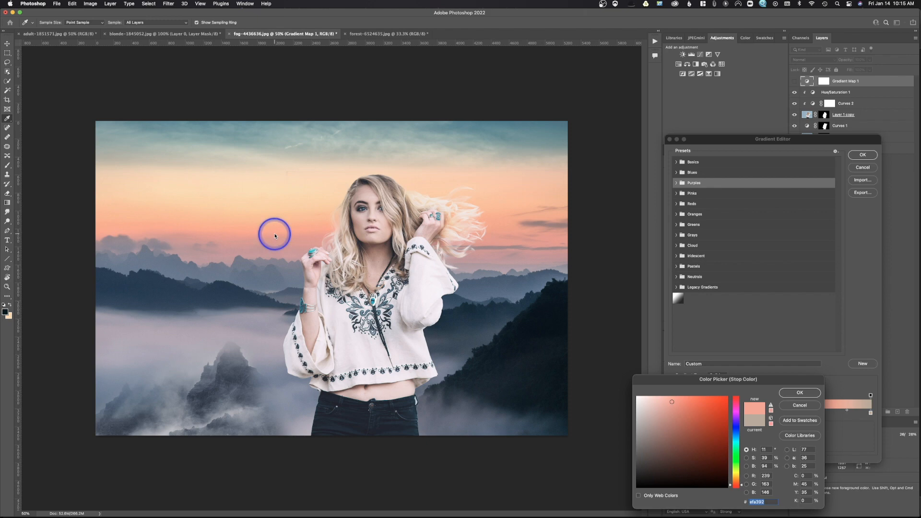
click(804, 394)
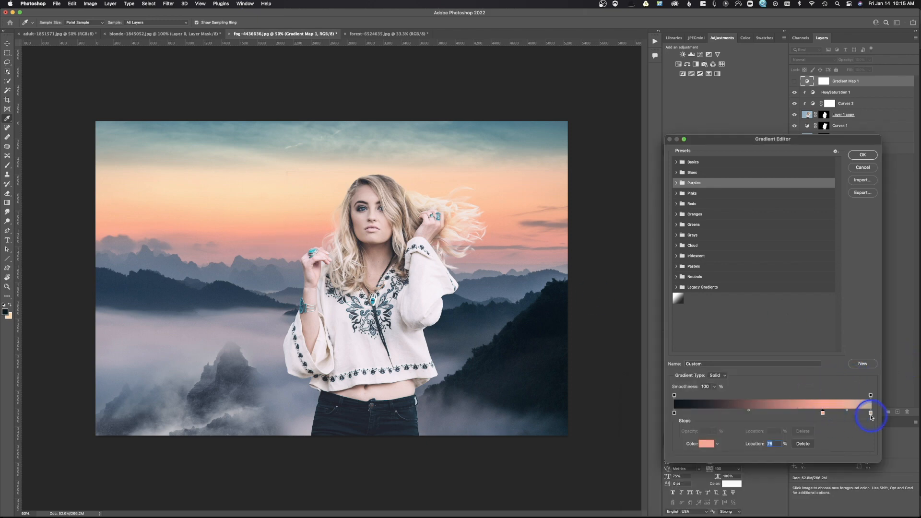
- Add a gradient stop at 34% colored with a blue sampled from the distant mountain ridge
click(743, 411)
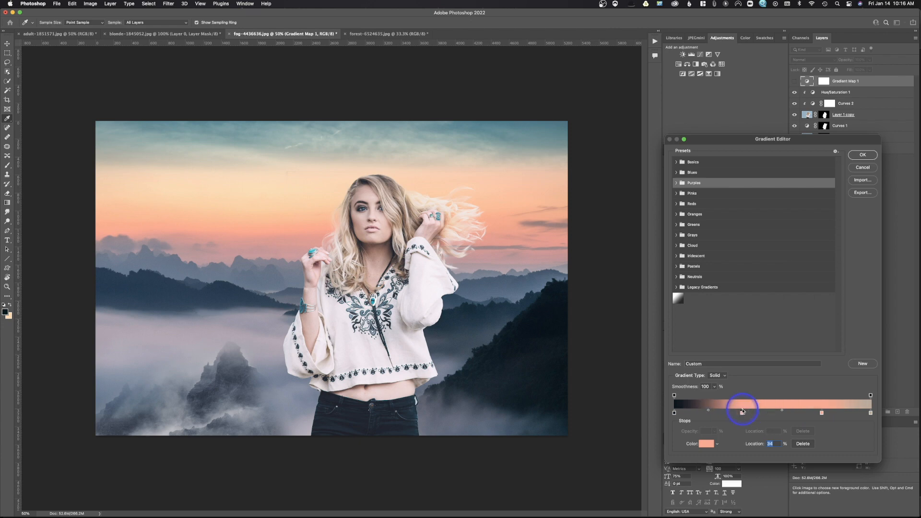
double_click(742, 412)
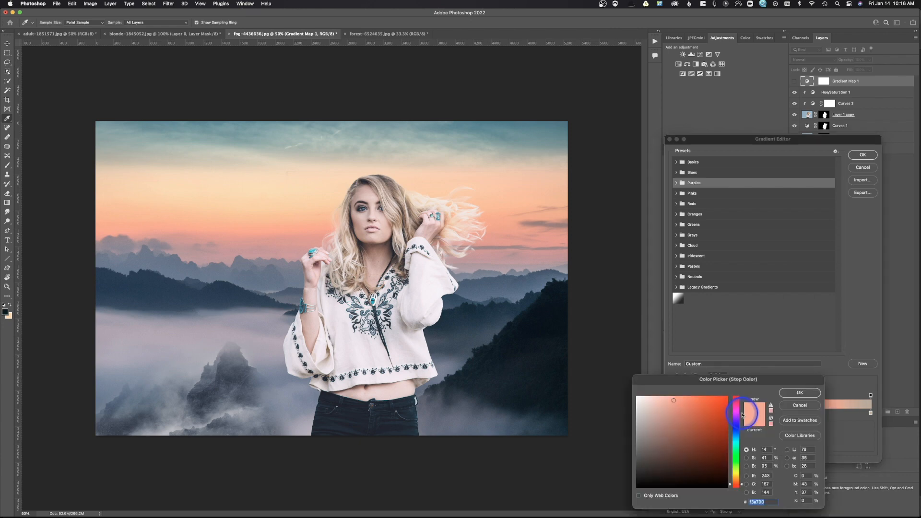
click(250, 301)
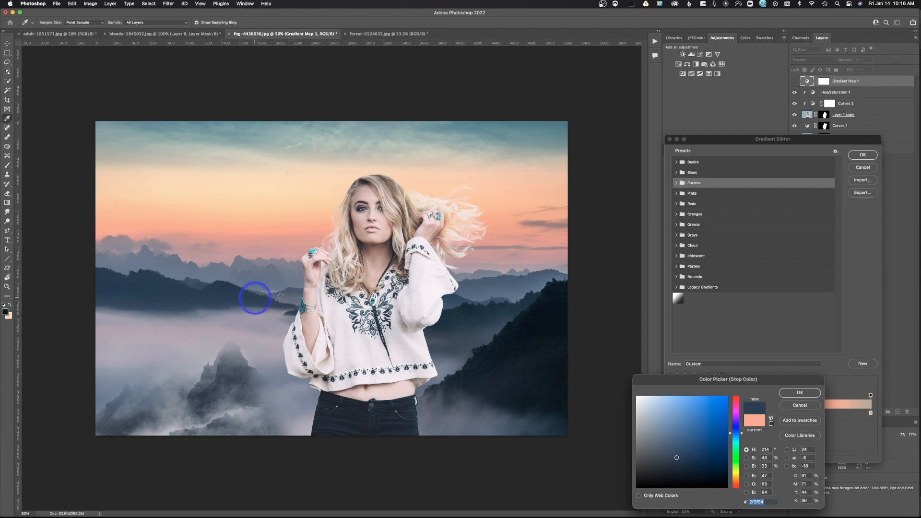
click(809, 393)
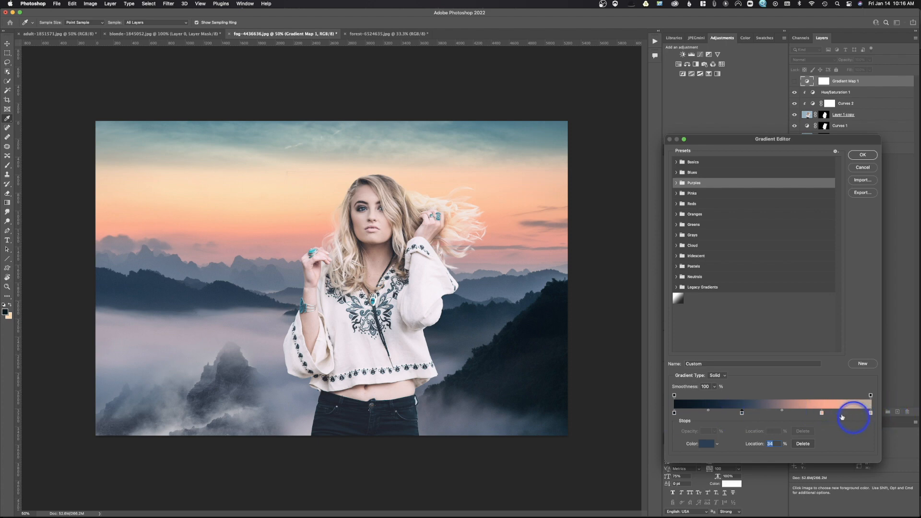
- Nudge the salmon stop slightly left and move the blue stop to 41%, then confirm the gradient
click(821, 414)
drag(821, 413, 814, 413)
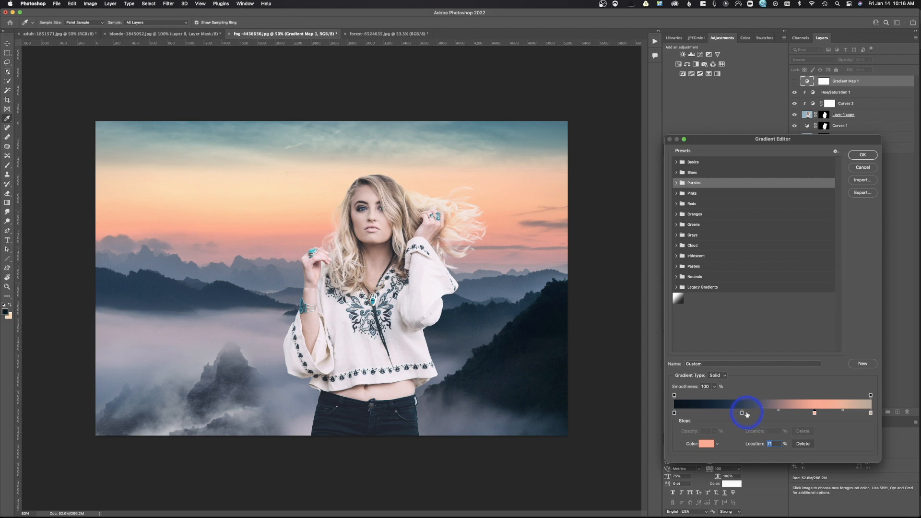
drag(742, 414, 754, 413)
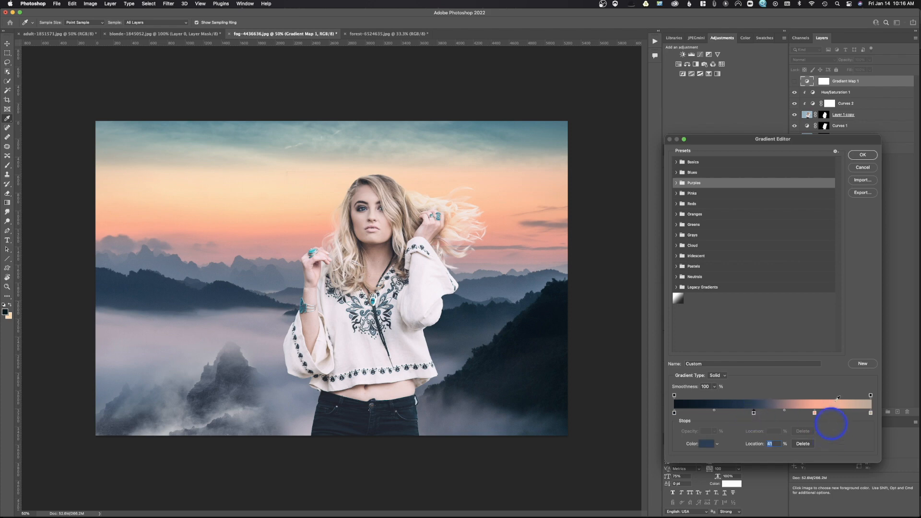
click(863, 154)
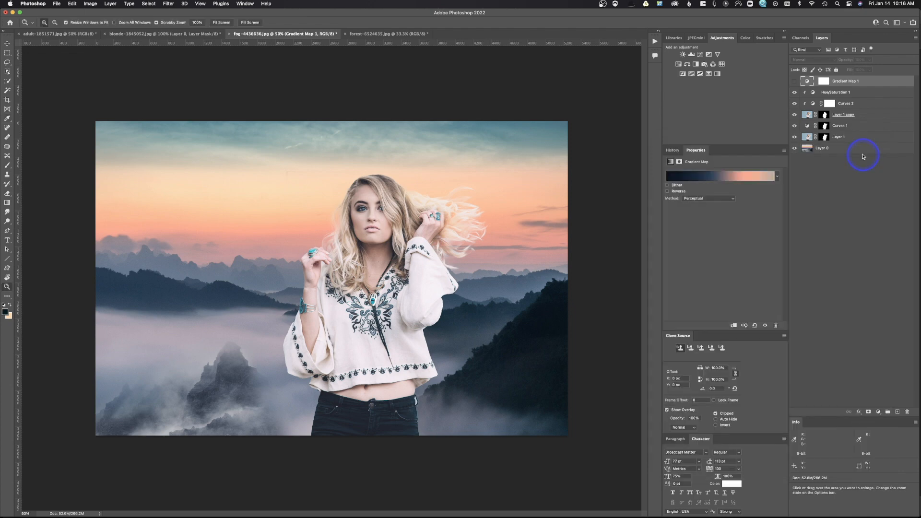
- Turn on the Gradient Map layer, set its blend mode to Color at 28% opacity, and compare it on and off
click(794, 81)
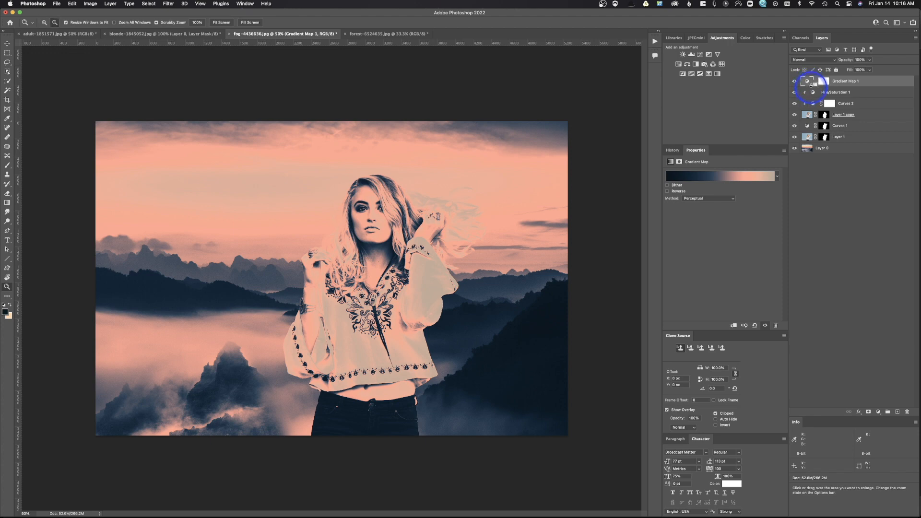
alt+click(811, 84)
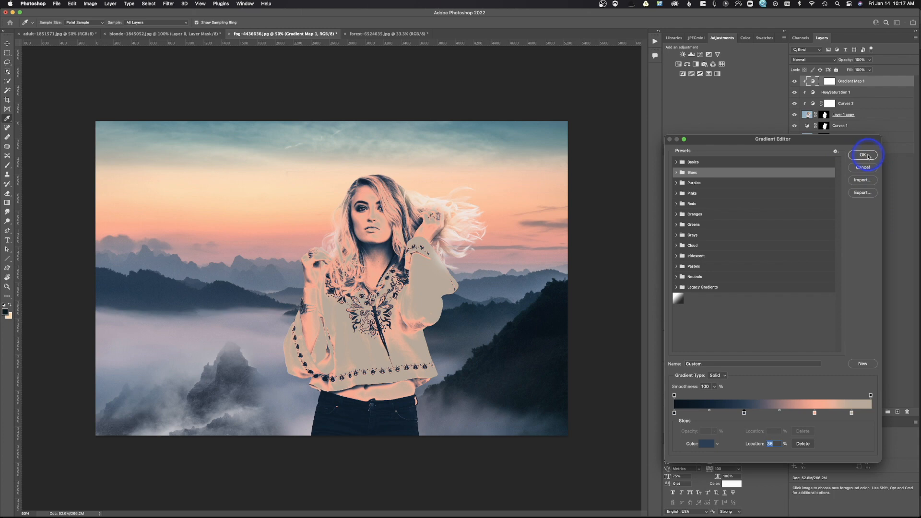
click(863, 155)
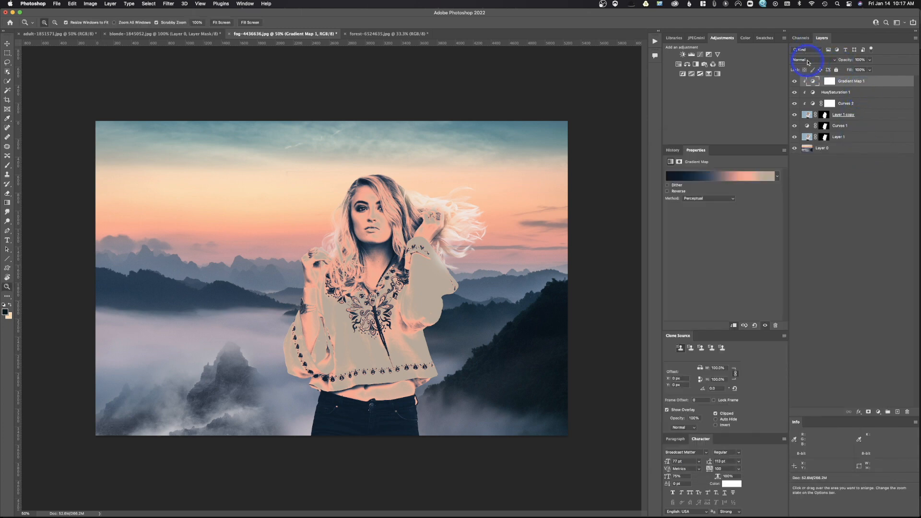
click(809, 60)
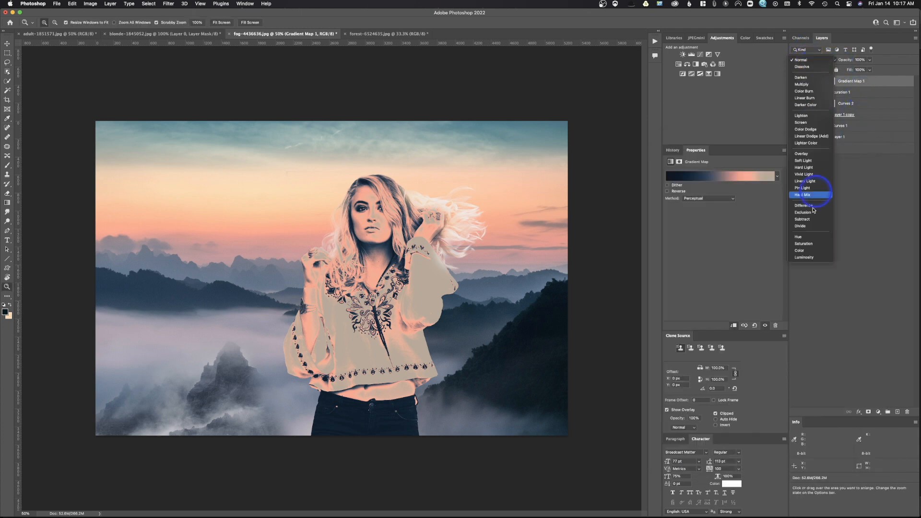
click(806, 251)
drag(845, 63, 817, 66)
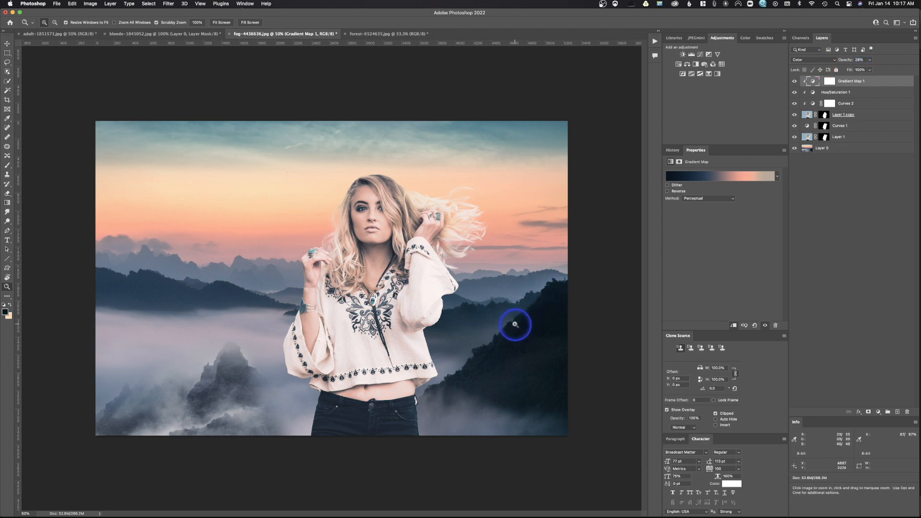
click(794, 81)
click(793, 81)
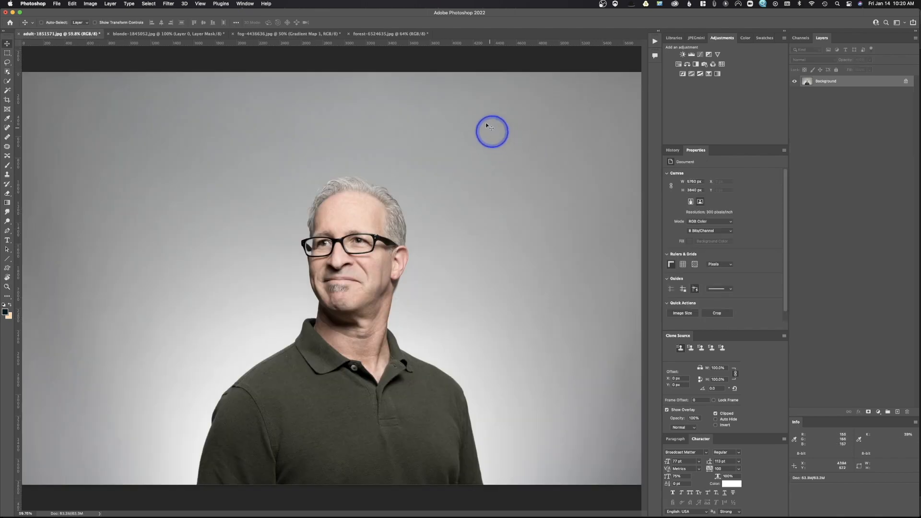
- Select the man with the Object Selection tool and open Select and Mask
click(7, 72)
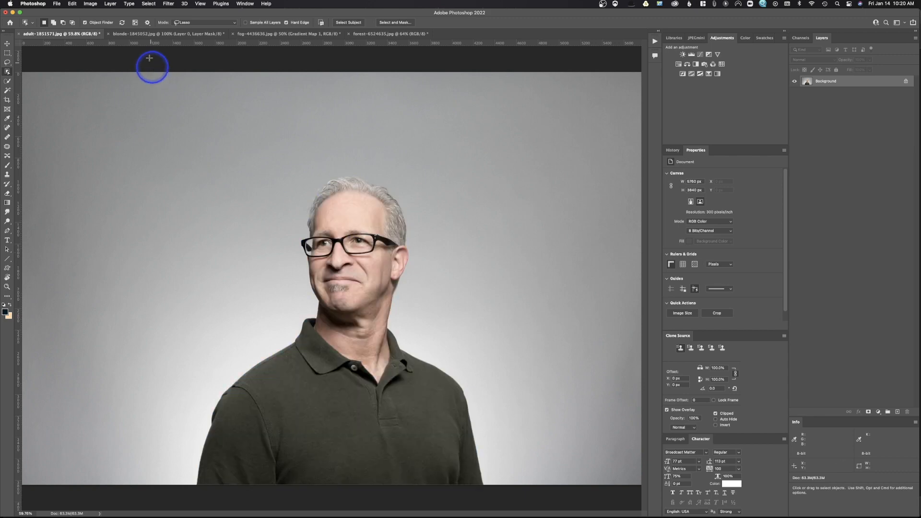
click(348, 233)
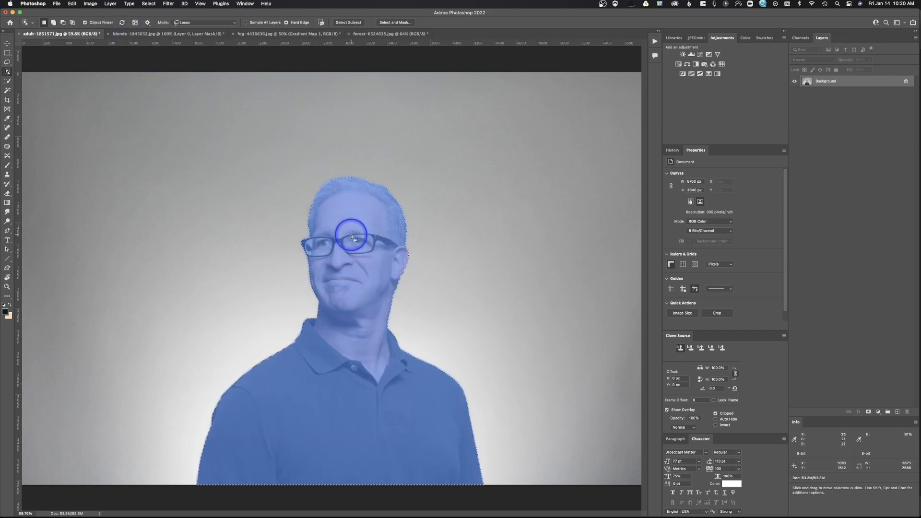
click(380, 24)
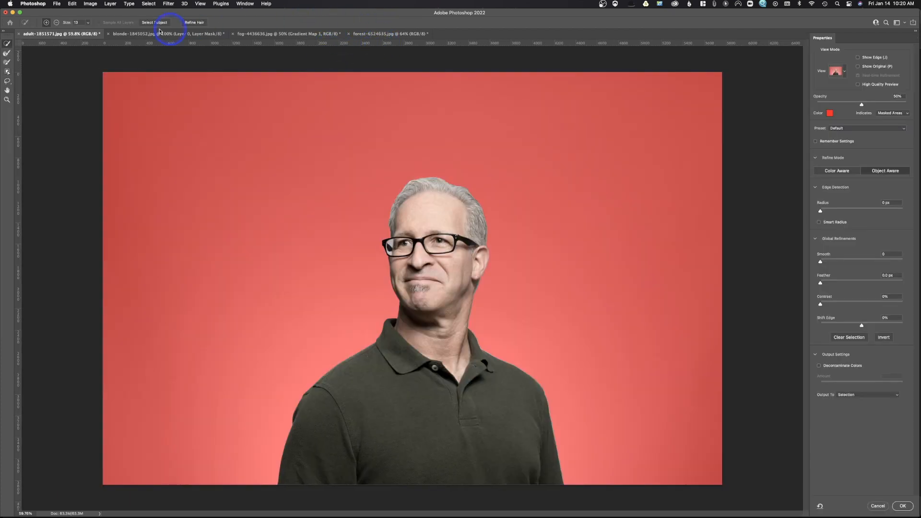
- Try Refine Hair on the man's selection and undo it
click(195, 23)
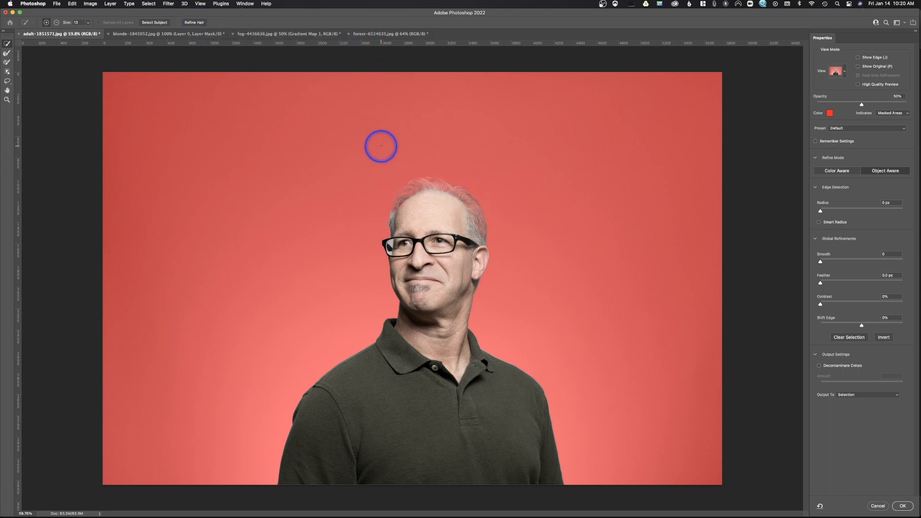
key(super+z)
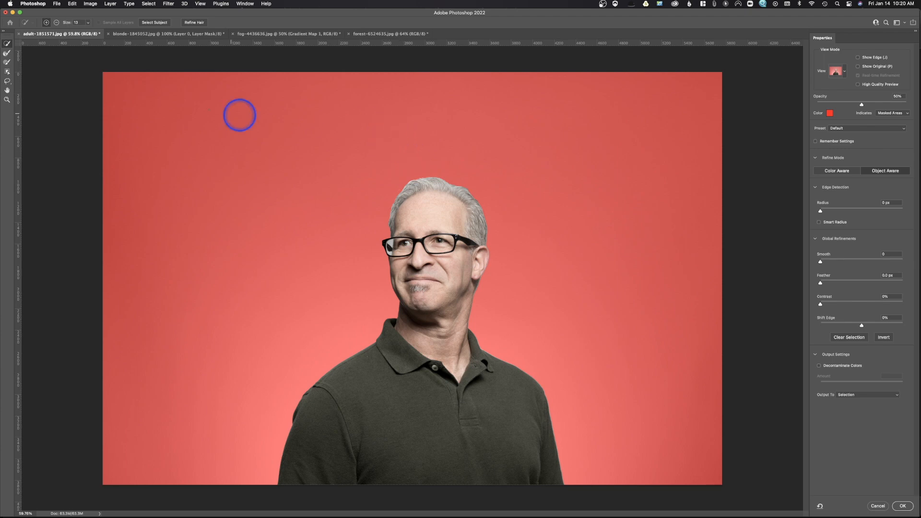
- Enable Smart Radius and brush along the man's hair edge with the Refine Edge Brush
click(7, 52)
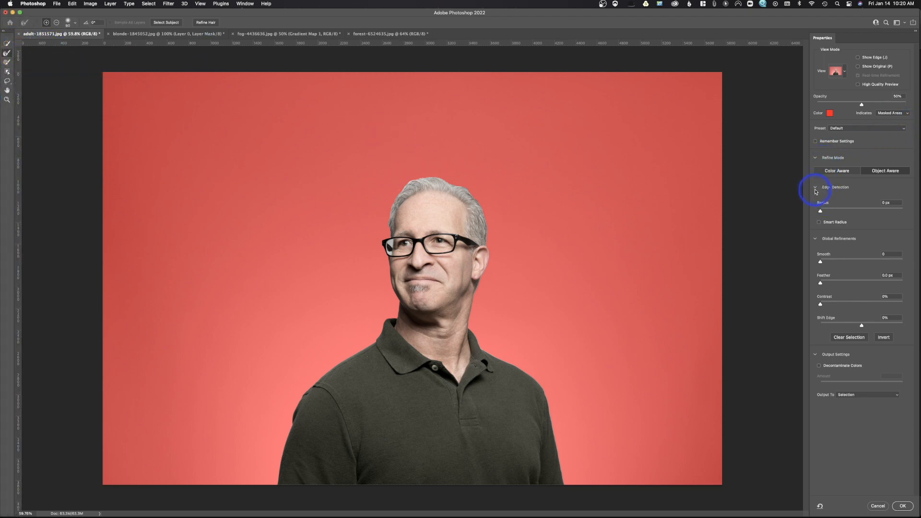
click(819, 223)
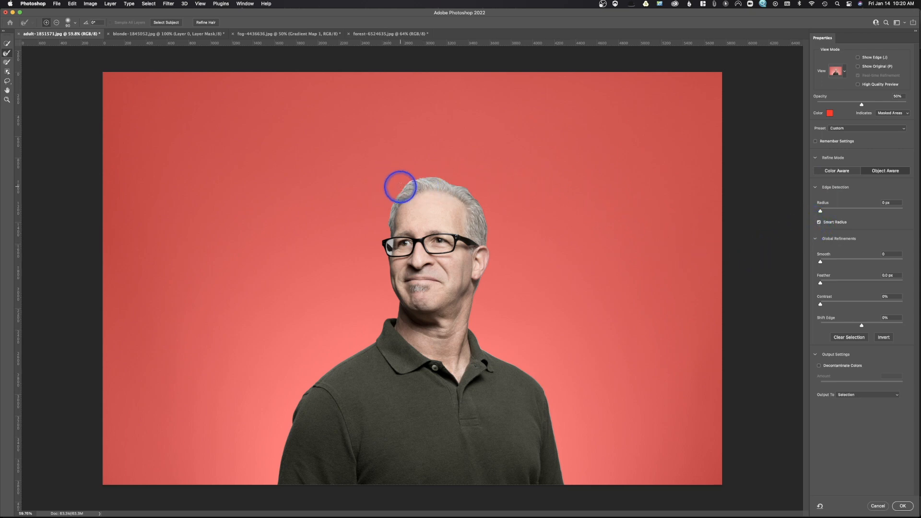
drag(400, 187, 389, 219)
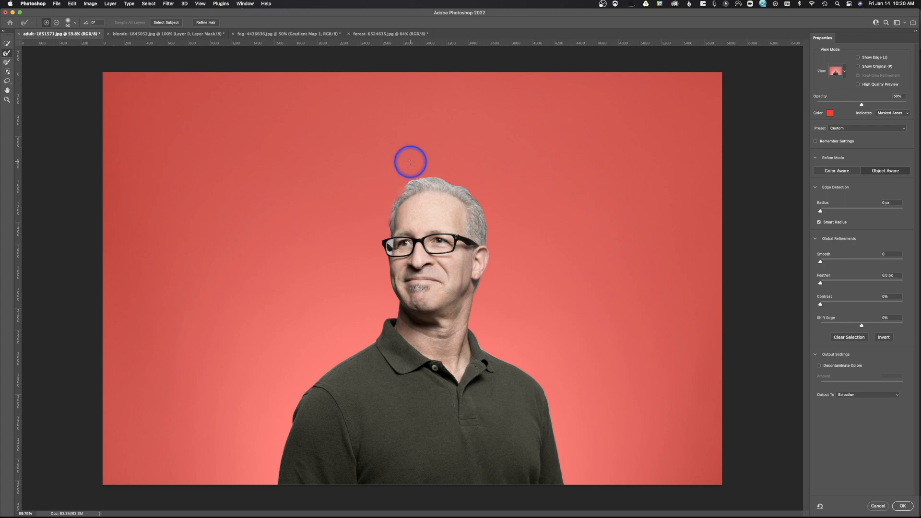
mouse_move(405, 181)
mouse_down()
mouse_move(439, 170)
mouse_move(463, 176)
mouse_move(489, 200)
mouse_move(500, 234)
mouse_up()
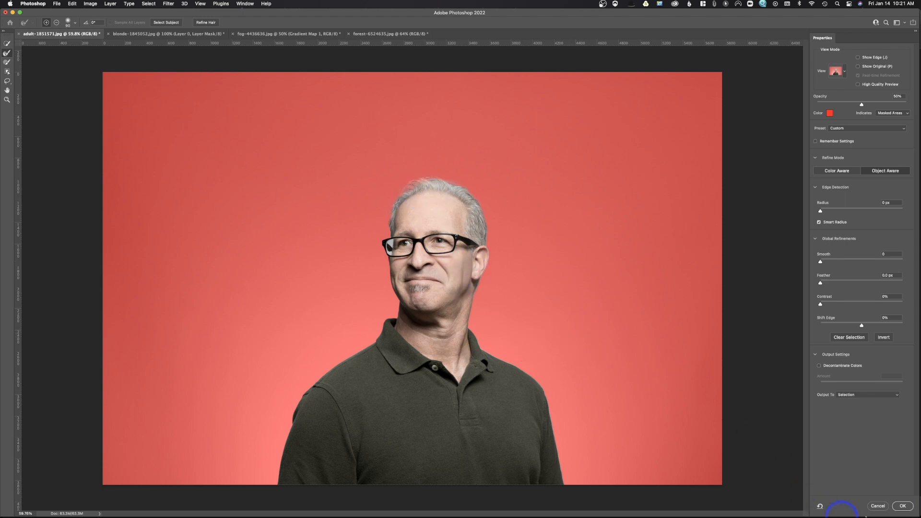
- Output the refined selection as a layer mask and confirm Select and Mask
click(858, 400)
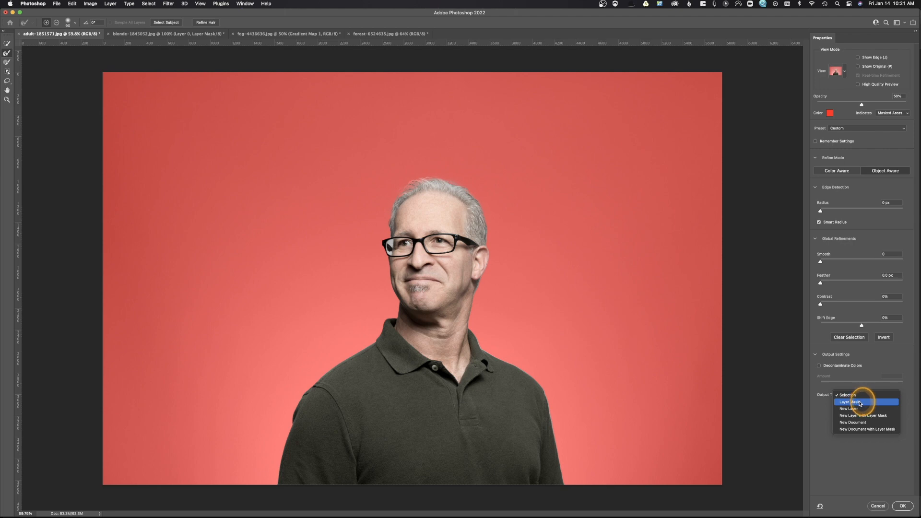
click(860, 402)
click(902, 506)
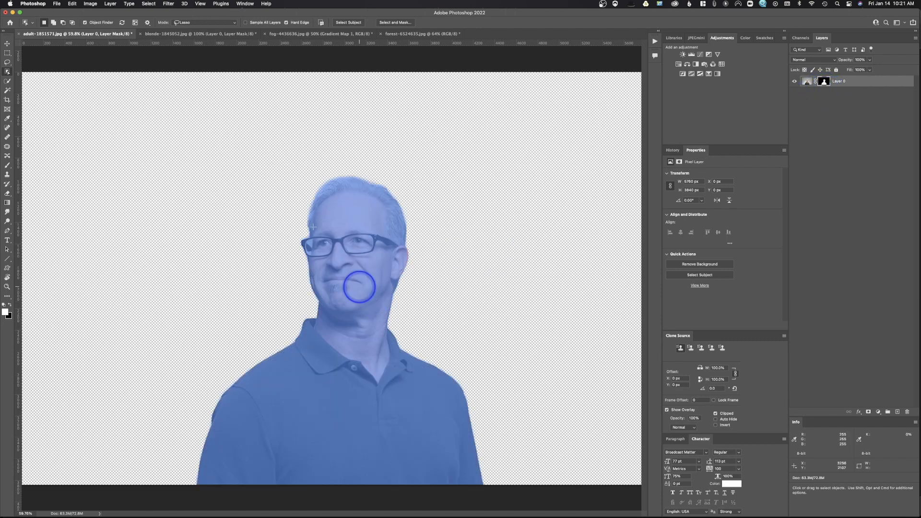
- Move the masked man layer into the foggy forest image with the Move tool
click(7, 43)
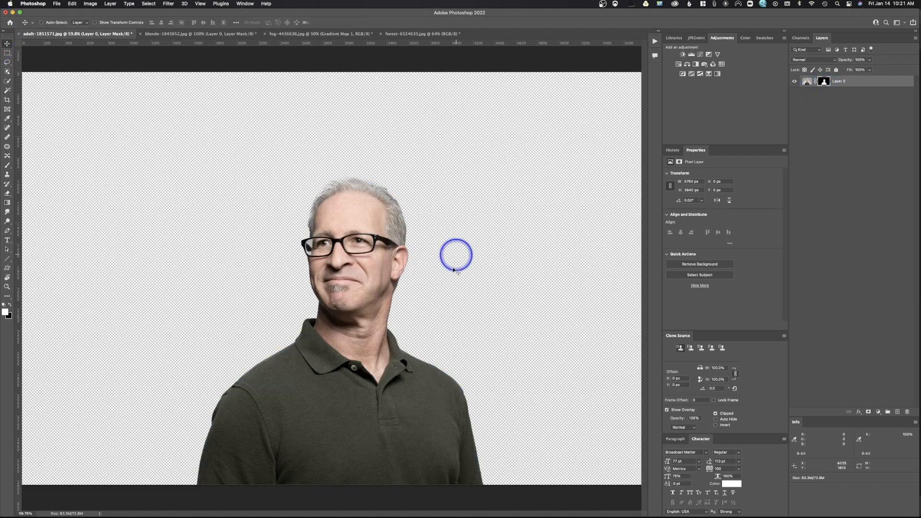
click(351, 317)
drag(352, 316, 330, 278)
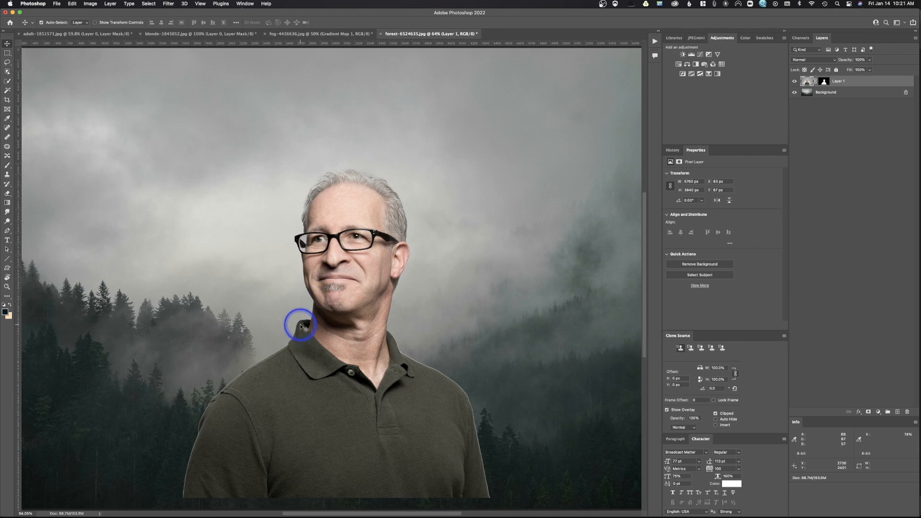
- Reposition the man slightly right of center in the forest scene
key(super+minus)
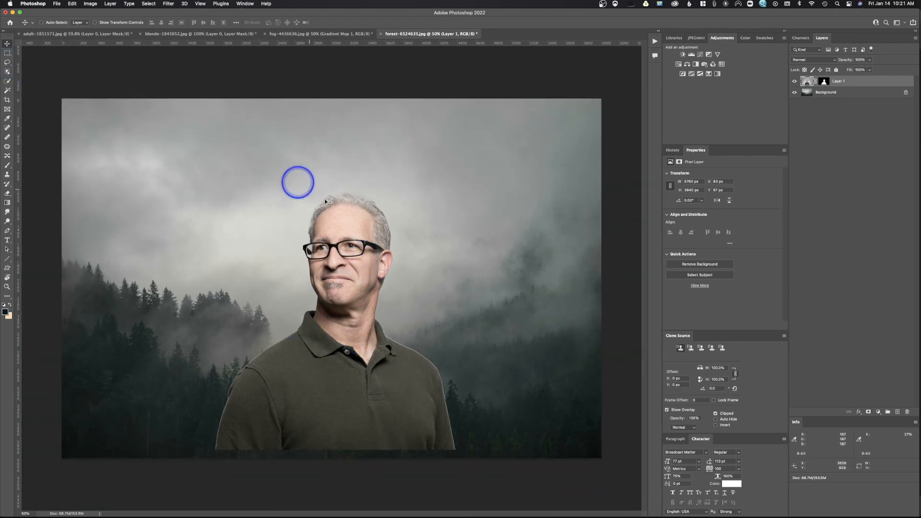
drag(366, 255, 424, 260)
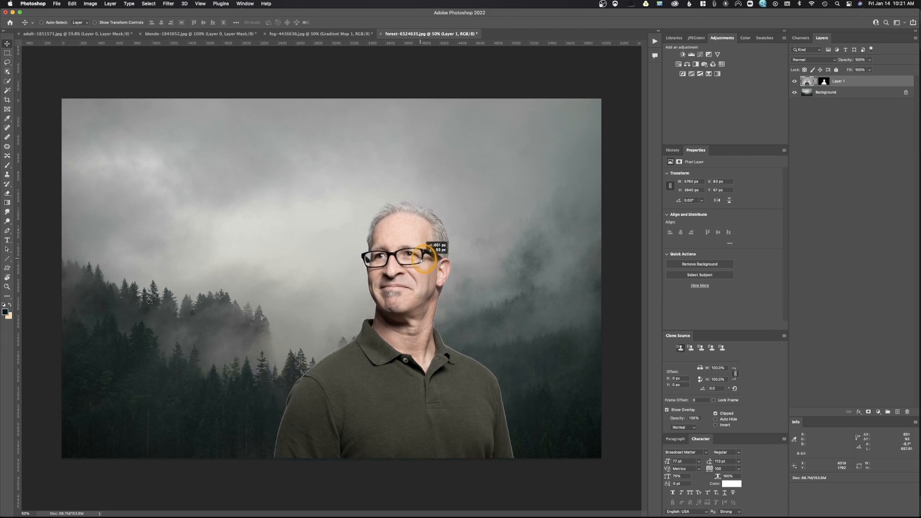
drag(421, 261, 420, 259)
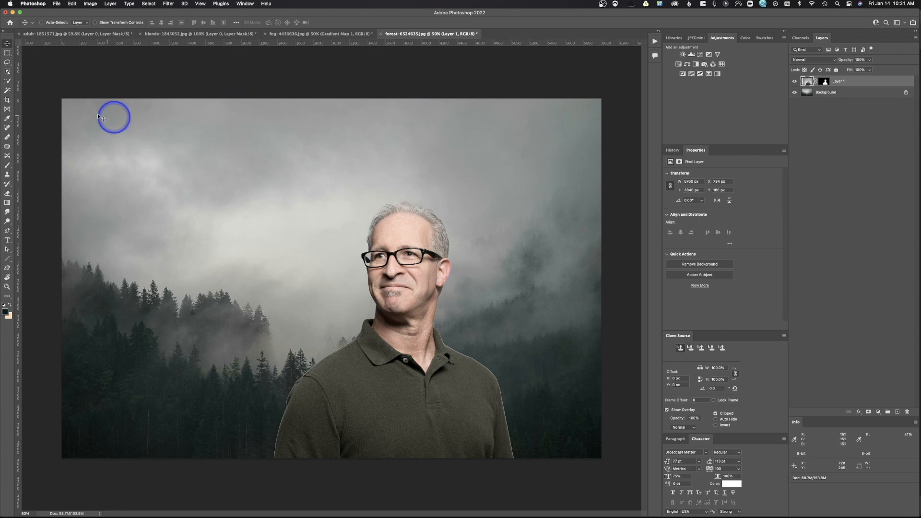
- Crop the forest image slightly in from its top-left corner
click(11, 100)
mouse_move(66, 103)
mouse_down()
mouse_move(72, 96)
mouse_move(83, 115)
mouse_move(75, 117)
mouse_up()
key(Return)
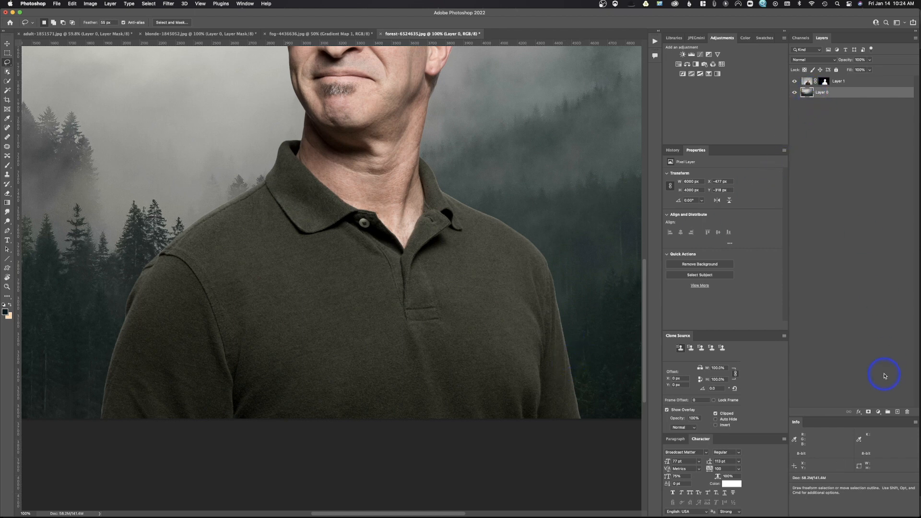
- Add a new layer under the man and fill it with black
click(897, 410)
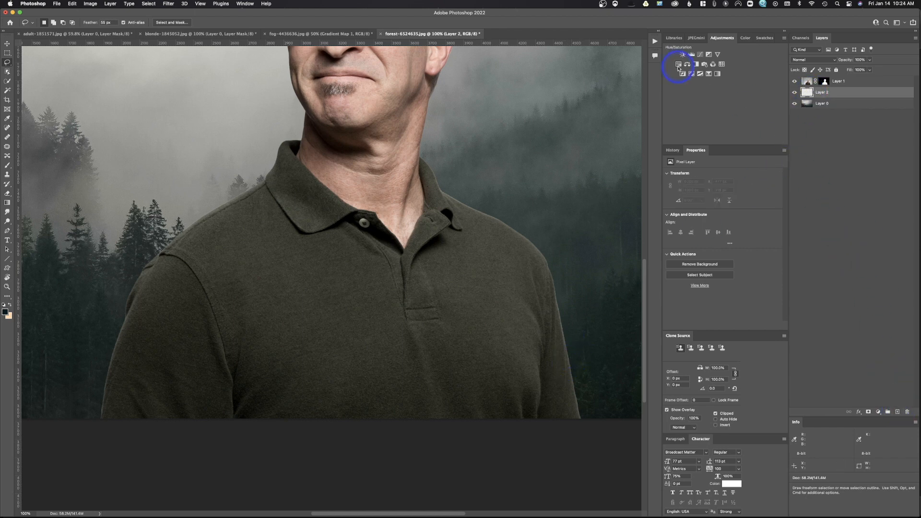
key(shift+BackSpace)
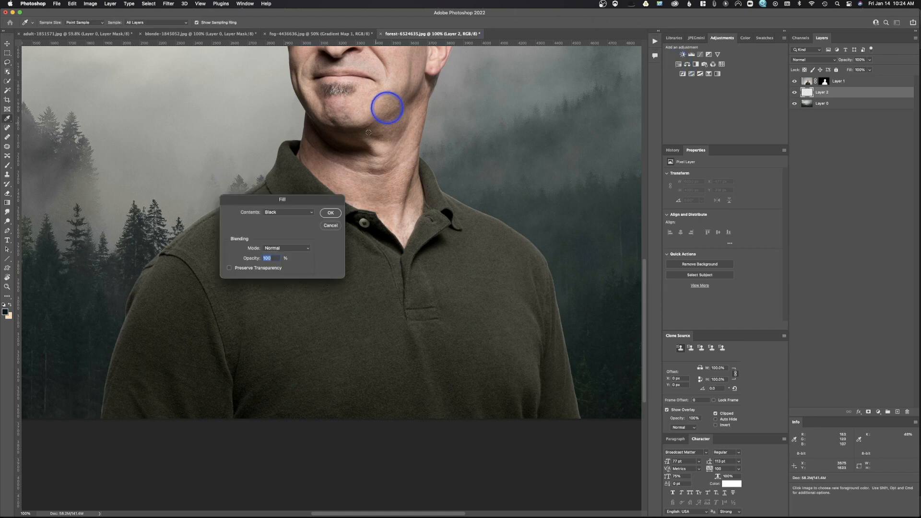
click(330, 216)
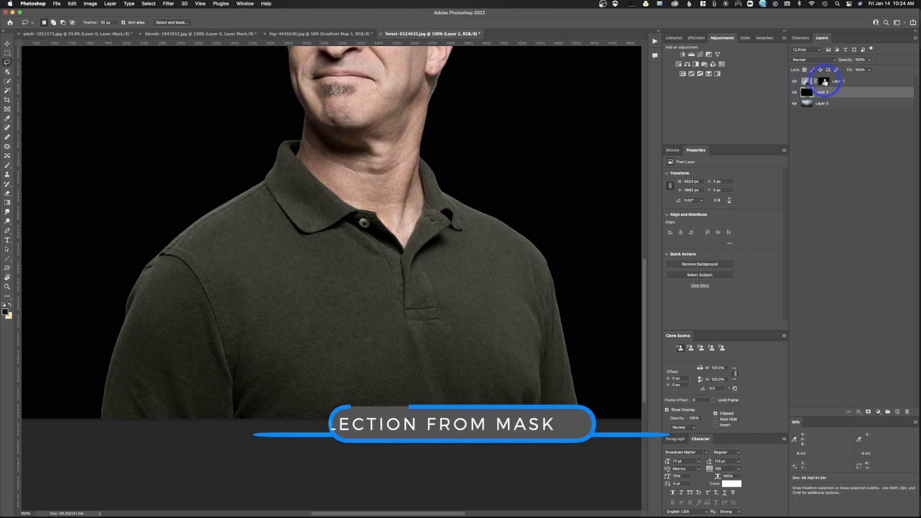
- Load the man's layer mask as a selection and apply a Minimum filter to the mask
click(824, 81)
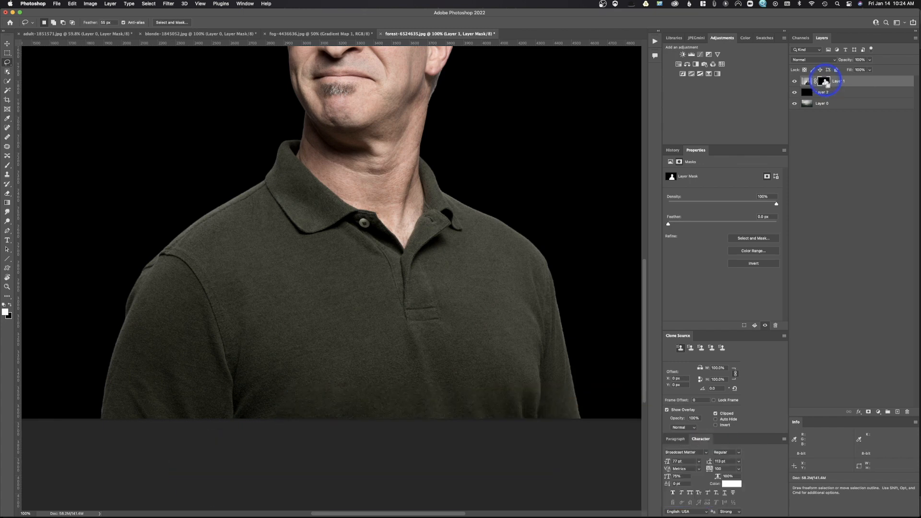
super+click(825, 83)
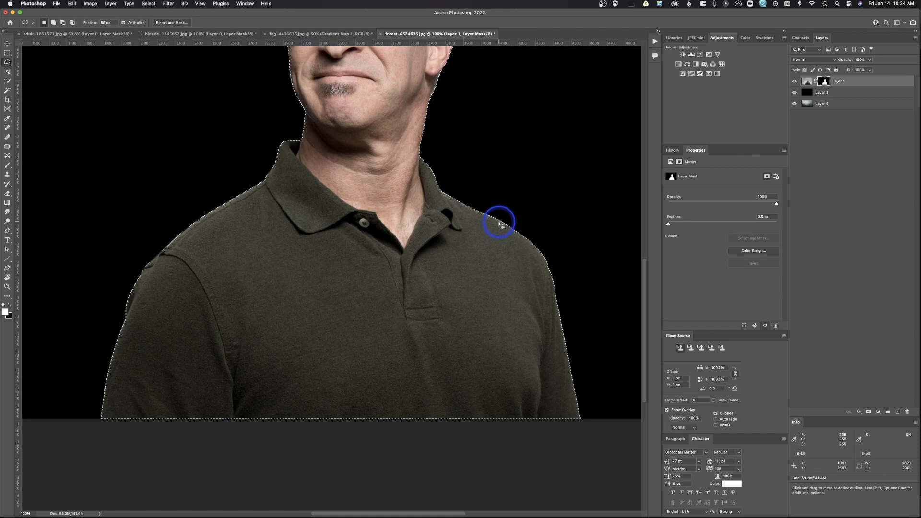
click(168, 4)
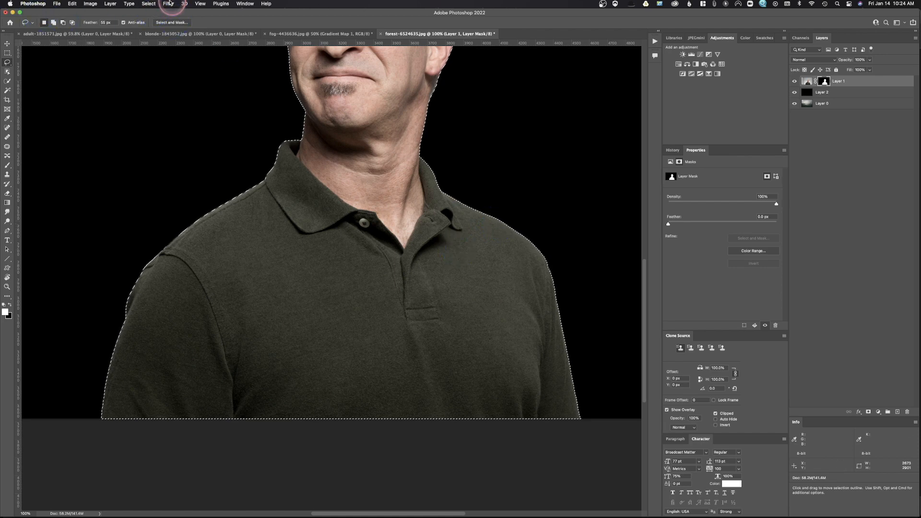
click(207, 157)
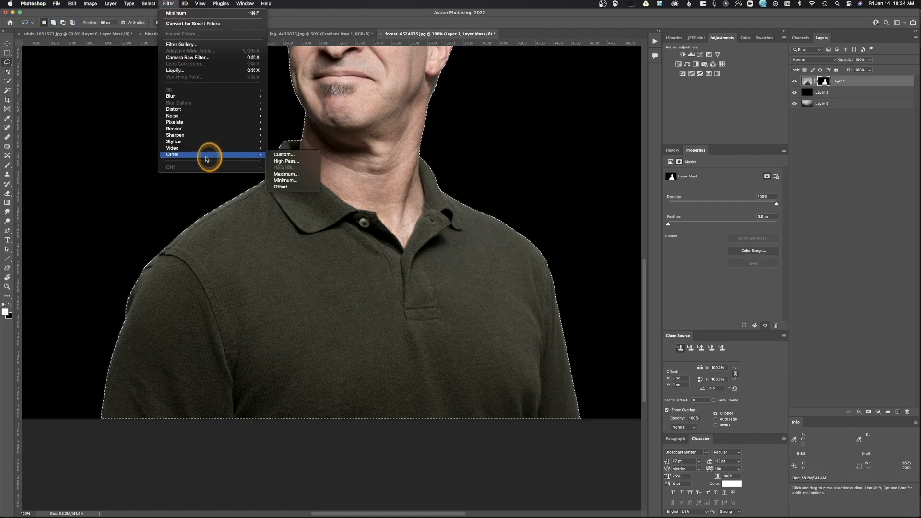
click(293, 182)
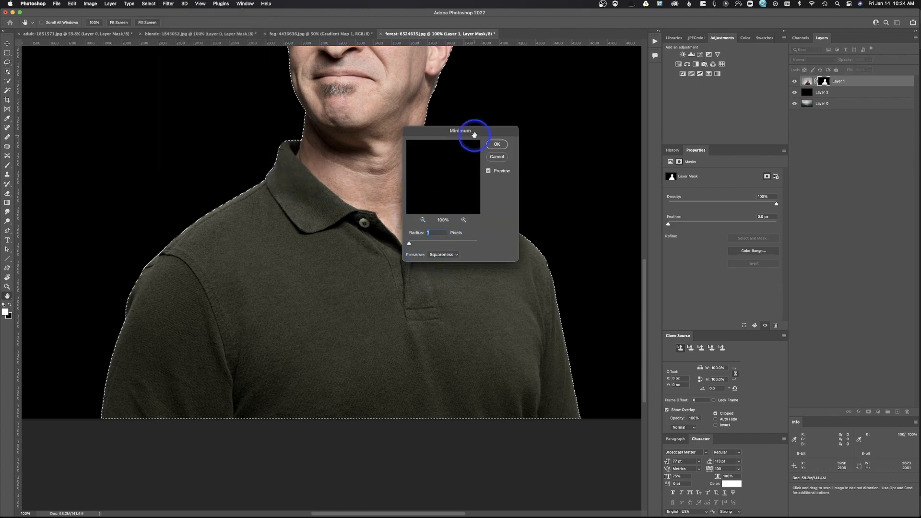
click(496, 144)
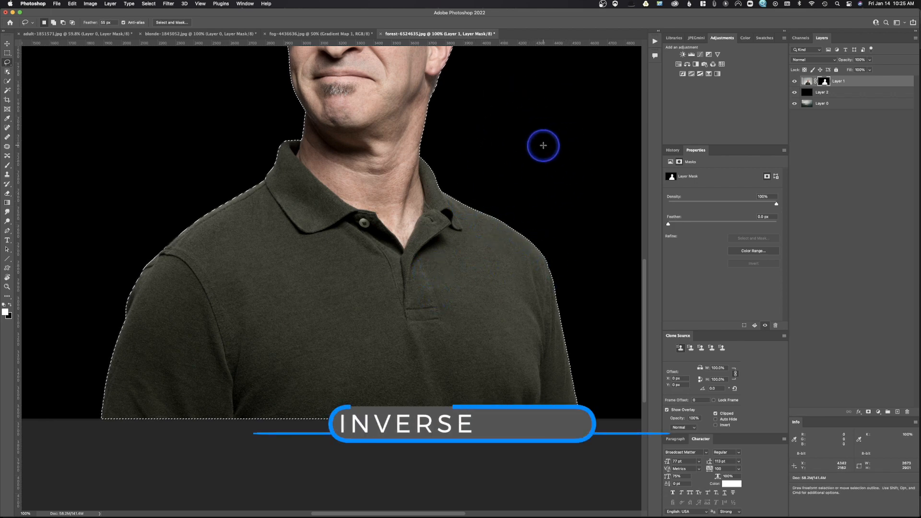
- Invert the selection, hide its edges, and select the man's layer mask
key(super+shift+i)
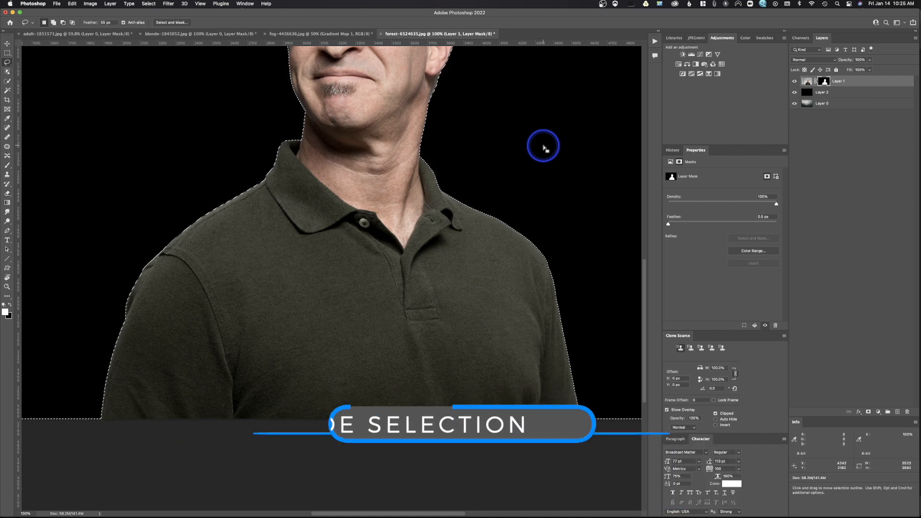
key(super+h)
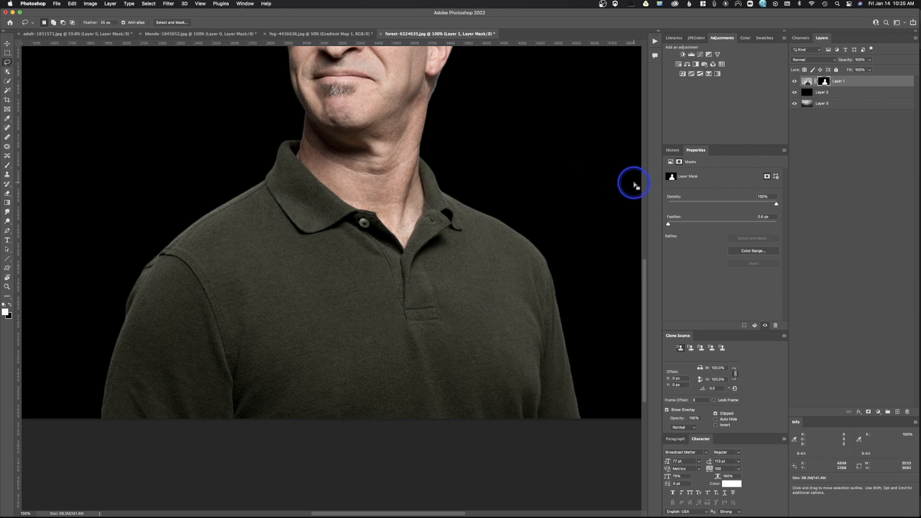
click(824, 82)
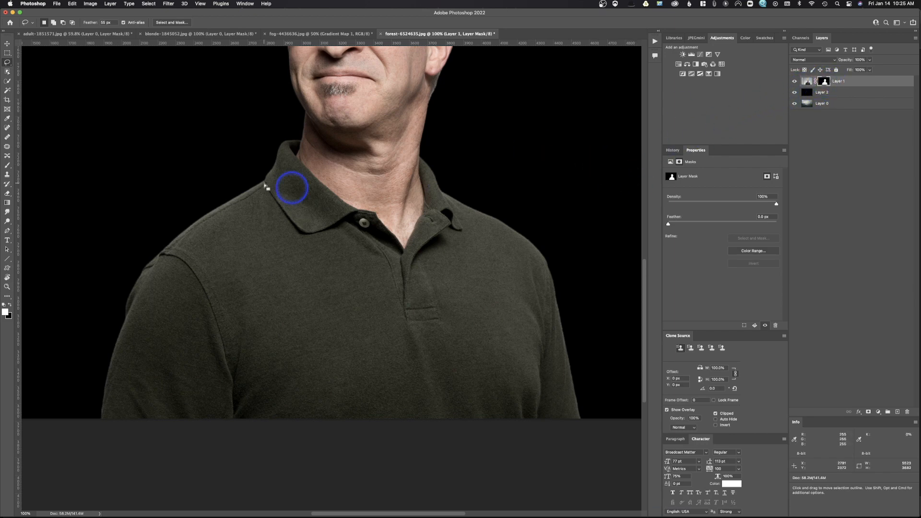
- With a black brush, paint on the man's layer mask along both shoulder edges to trim the fringe
click(8, 166)
click(4, 303)
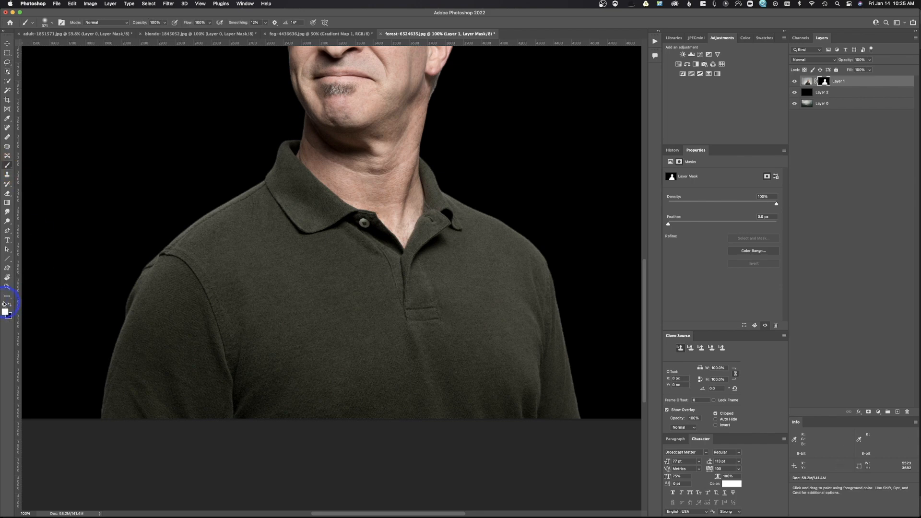
click(9, 305)
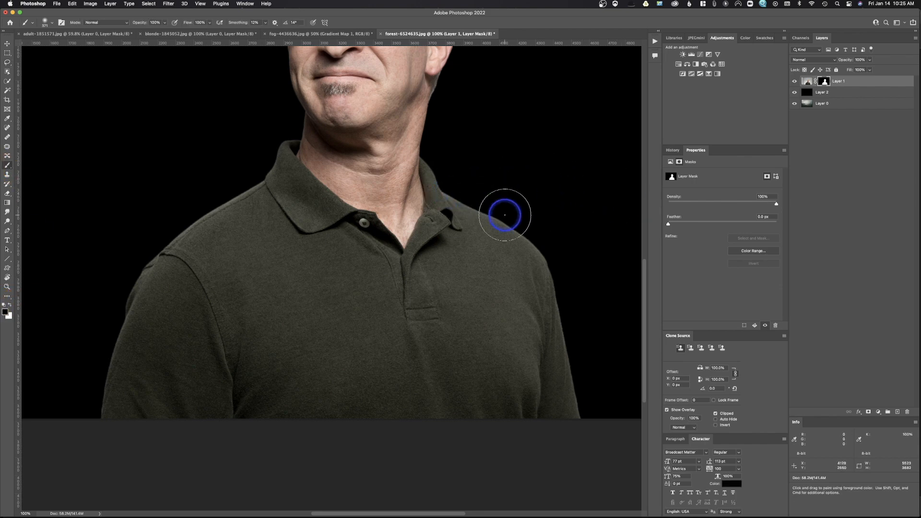
mouse_move(474, 194)
mouse_down()
mouse_move(446, 162)
mouse_move(455, 177)
mouse_move(540, 222)
mouse_move(565, 290)
mouse_move(589, 433)
mouse_move(563, 323)
mouse_up()
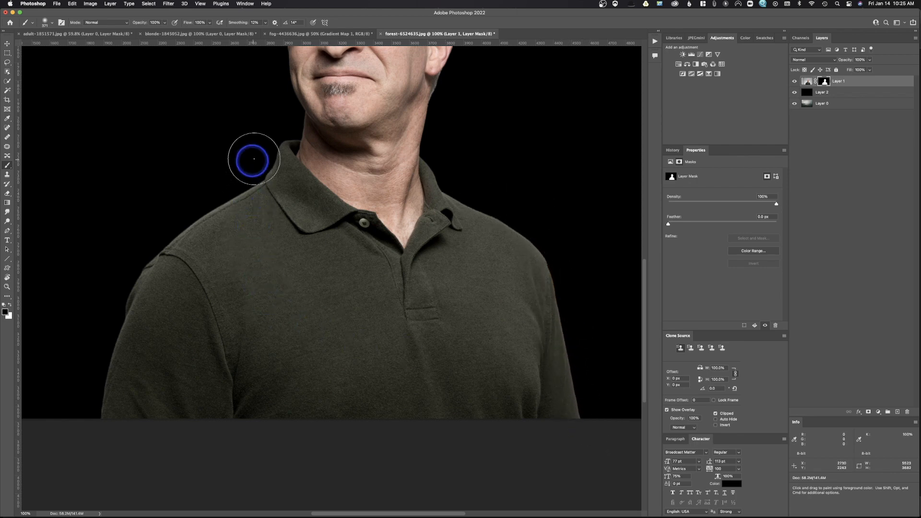
mouse_move(254, 175)
mouse_down()
mouse_move(134, 265)
mouse_move(106, 356)
mouse_move(93, 437)
mouse_move(102, 443)
mouse_up()
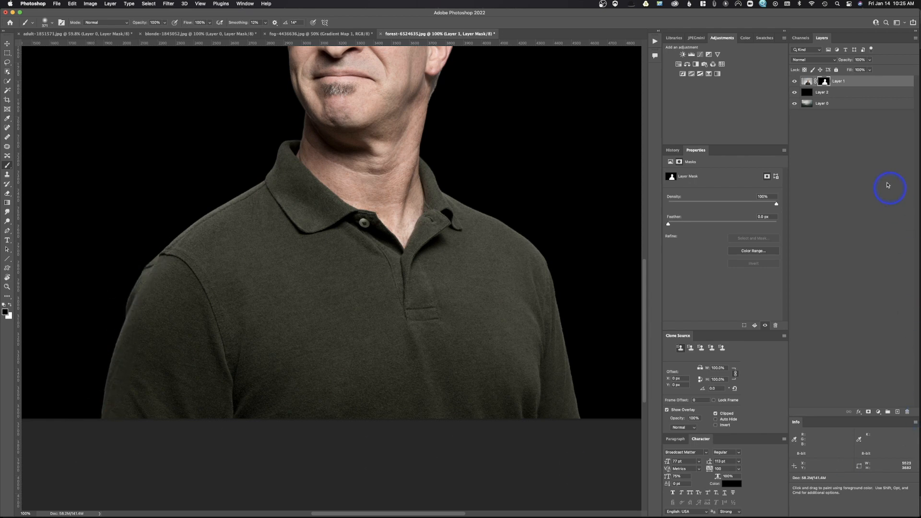
- Delete the black fill layer beneath the man and fit the image to the window
drag(806, 92, 908, 413)
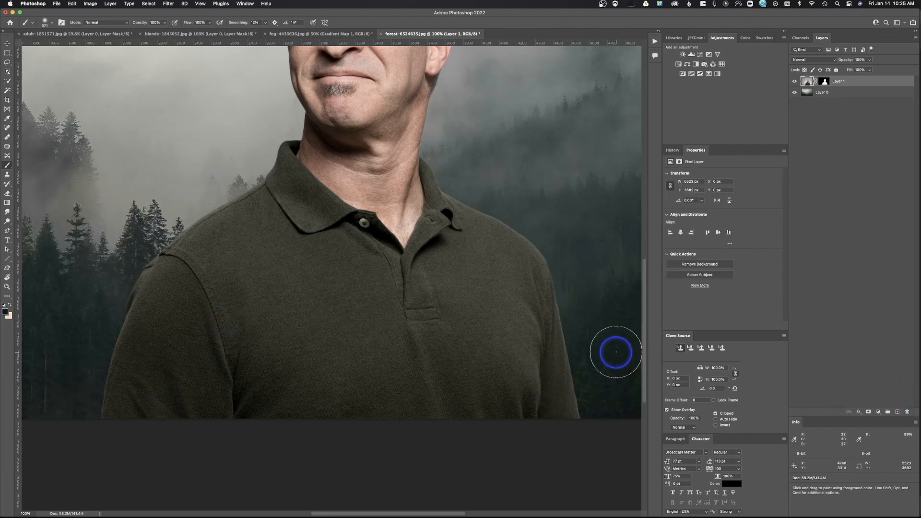
key(super+0)
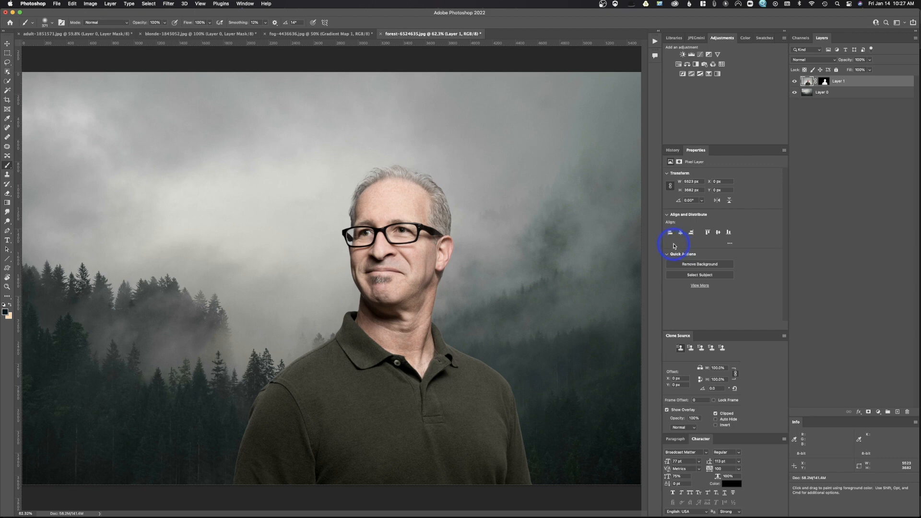
- Show the selection edges, invert the selection back to the man, and add a Curves adjustment layer
key(super+h)
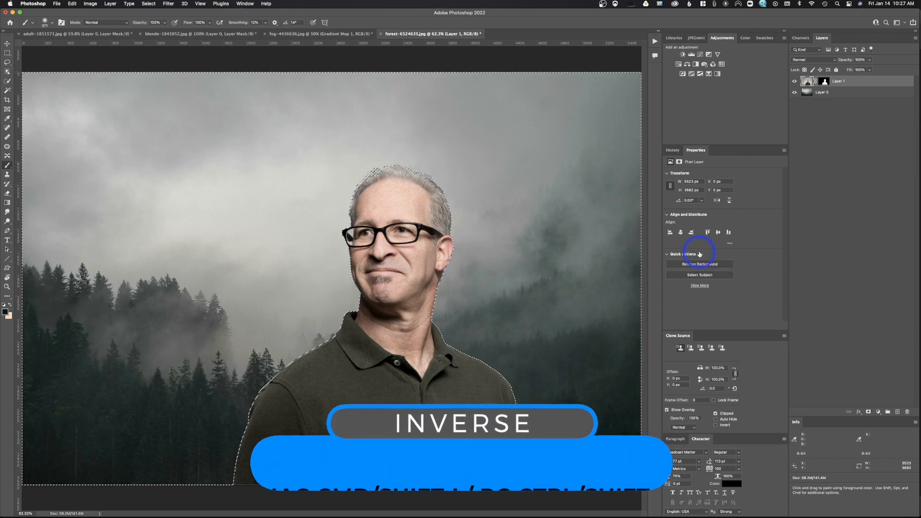
key(super+shift+i)
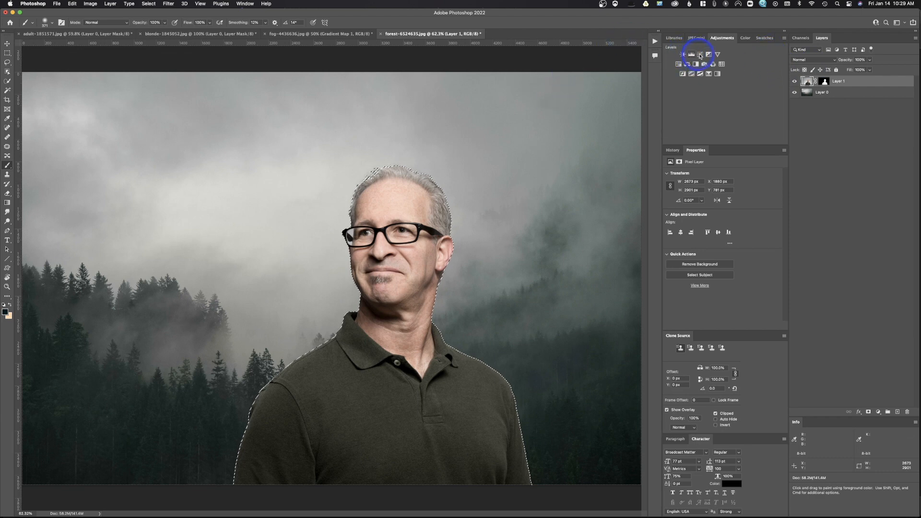
click(700, 55)
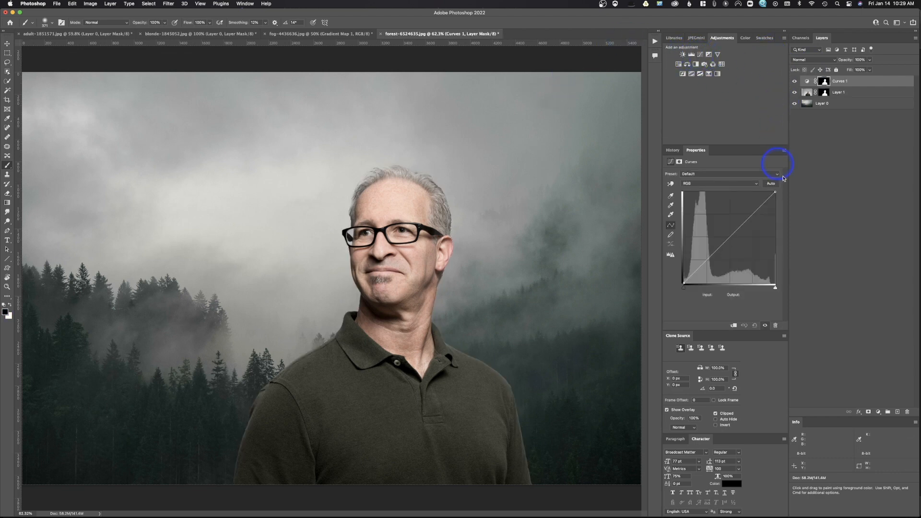
- Shape the composite RGB curve: pull the white point down, lift the black point, and add a midtone point
drag(776, 193, 777, 196)
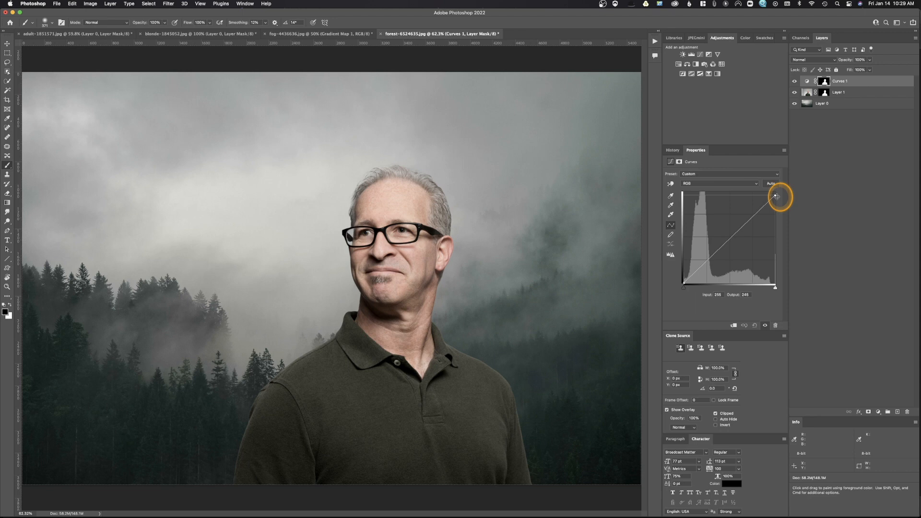
drag(684, 284, 683, 280)
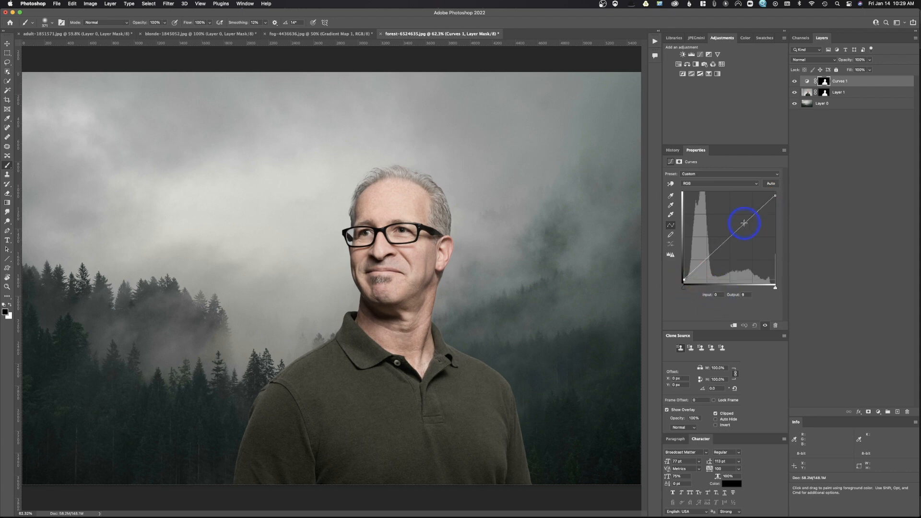
click(744, 224)
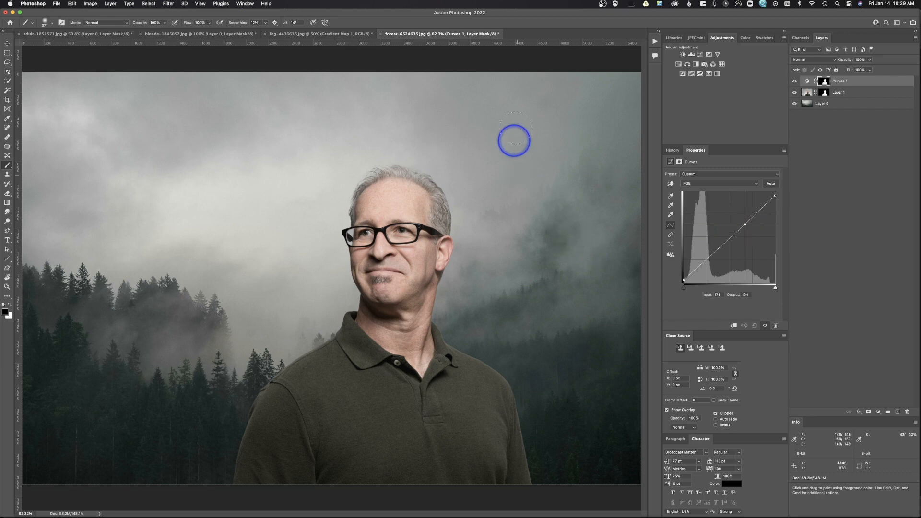
click(744, 225)
drag(745, 224, 745, 225)
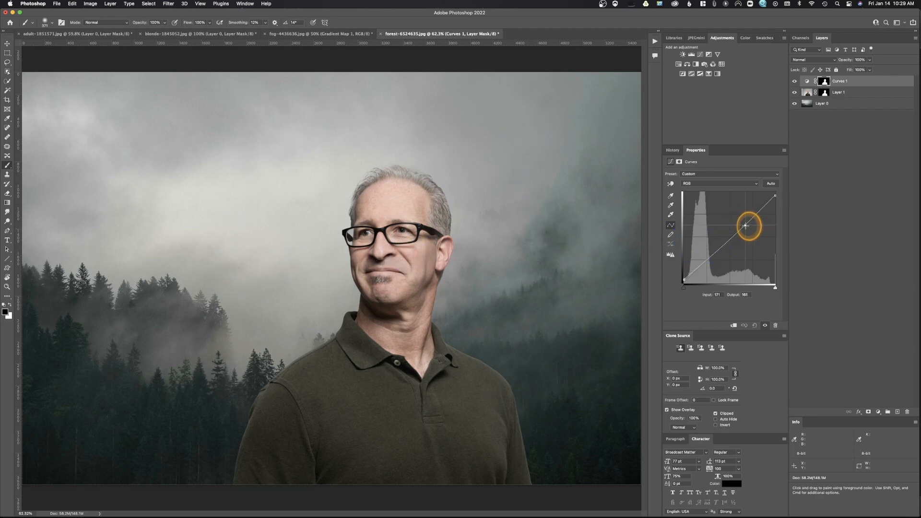
click(682, 279)
drag(683, 279, 682, 277)
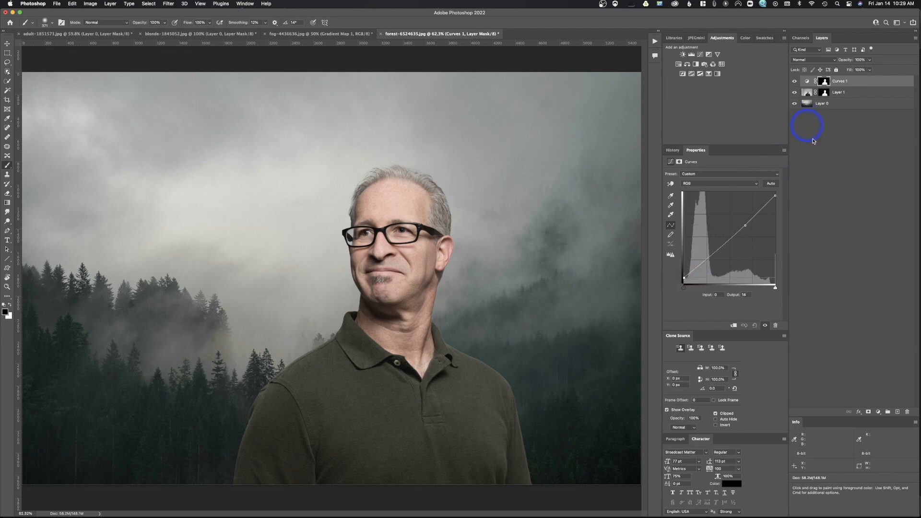
drag(774, 198, 775, 200)
click(836, 109)
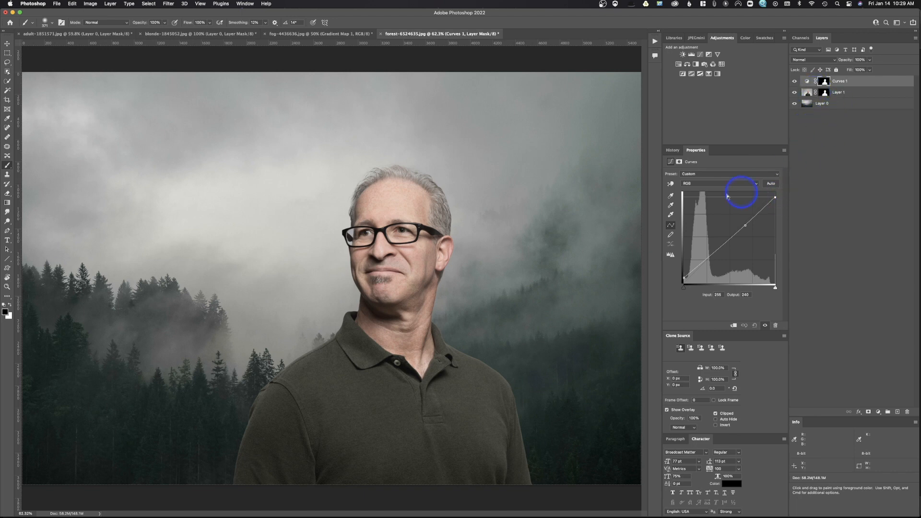
- Lift the black points of the Red, Green and Blue channel curves to tint the shadows
drag(723, 186, 779, 197)
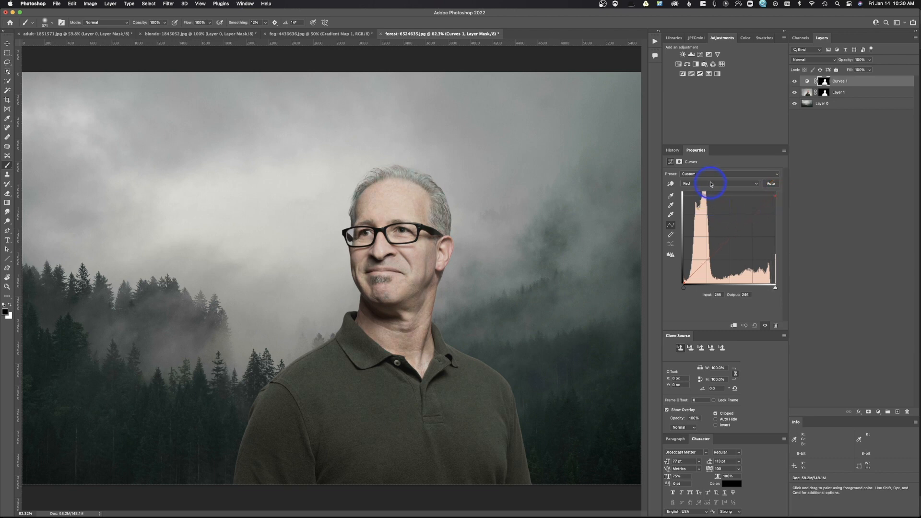
mouse_move(684, 283)
mouse_down()
mouse_move(683, 270)
mouse_move(690, 286)
mouse_move(679, 287)
mouse_up()
drag(715, 183, 772, 186)
mouse_move(683, 283)
mouse_down()
mouse_move(685, 273)
mouse_move(695, 289)
mouse_move(676, 288)
mouse_up()
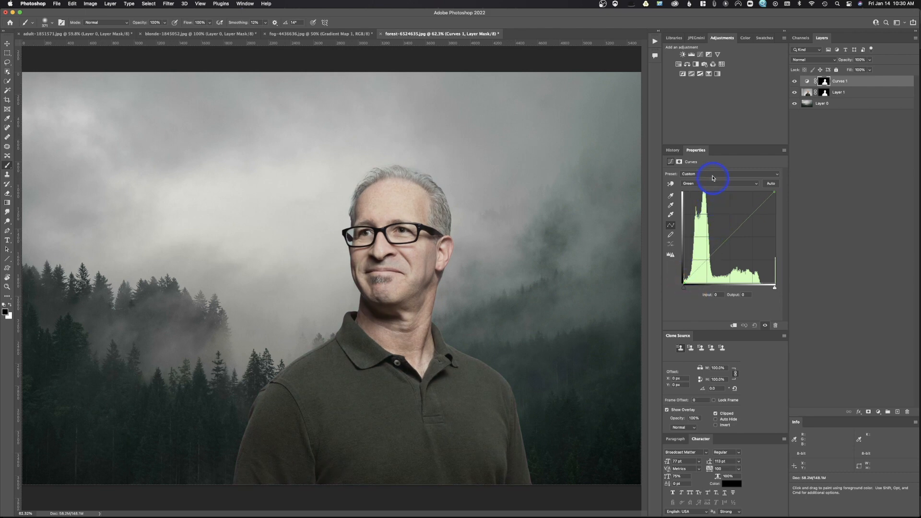
drag(711, 182, 709, 191)
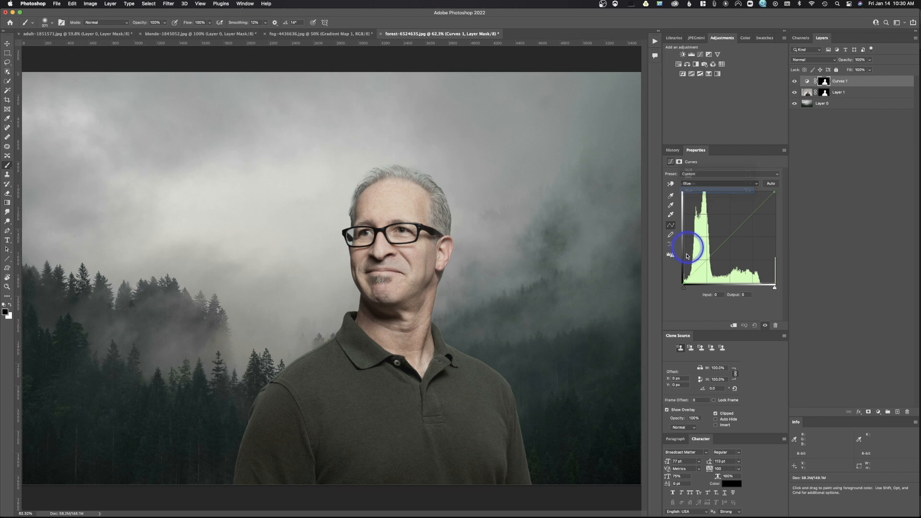
drag(684, 281, 680, 279)
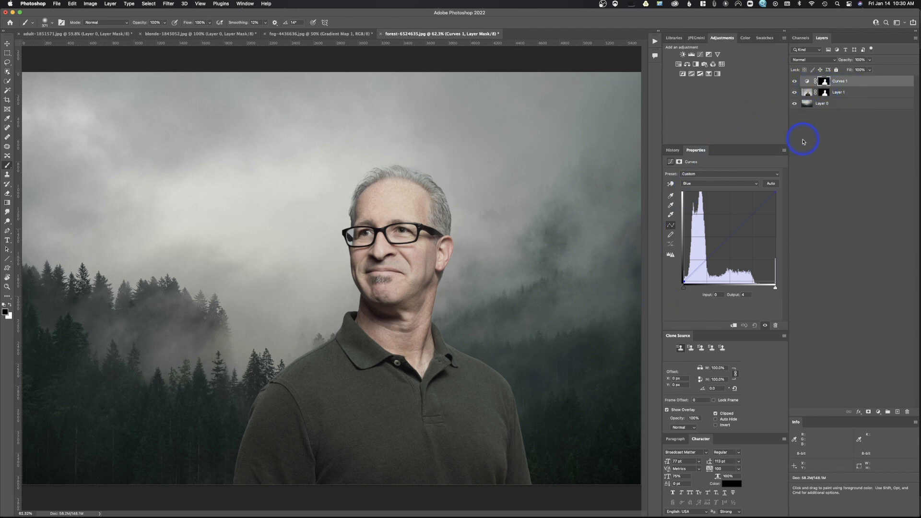
- Clip the Curves layer to the man's layer and lower the Blue channel's white point
alt+click(816, 87)
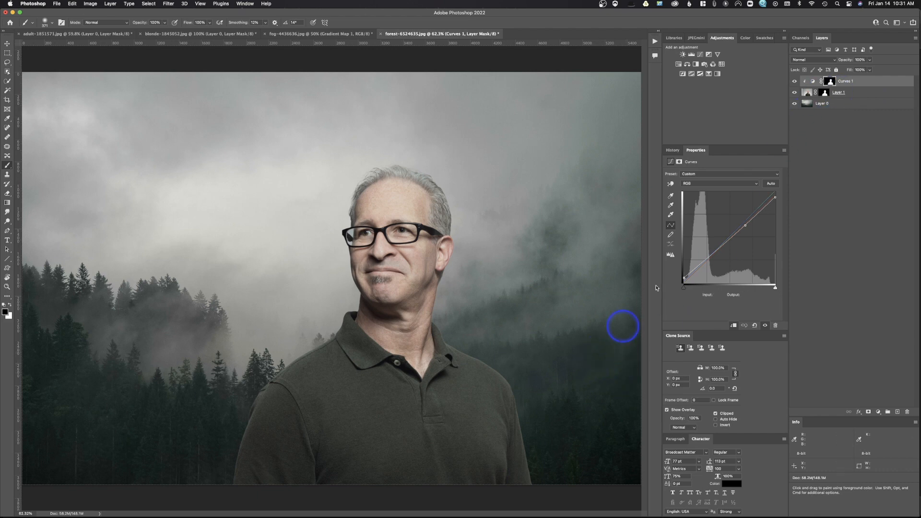
drag(721, 185, 779, 195)
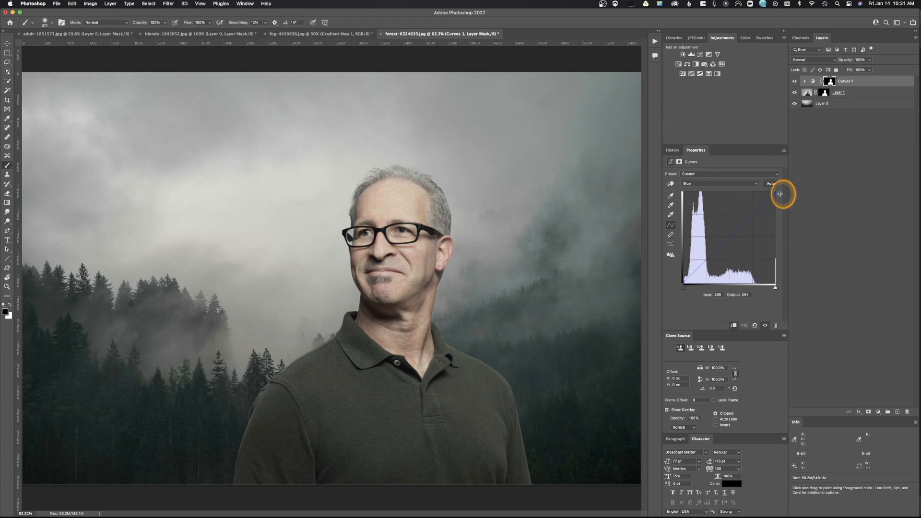
drag(779, 193, 779, 196)
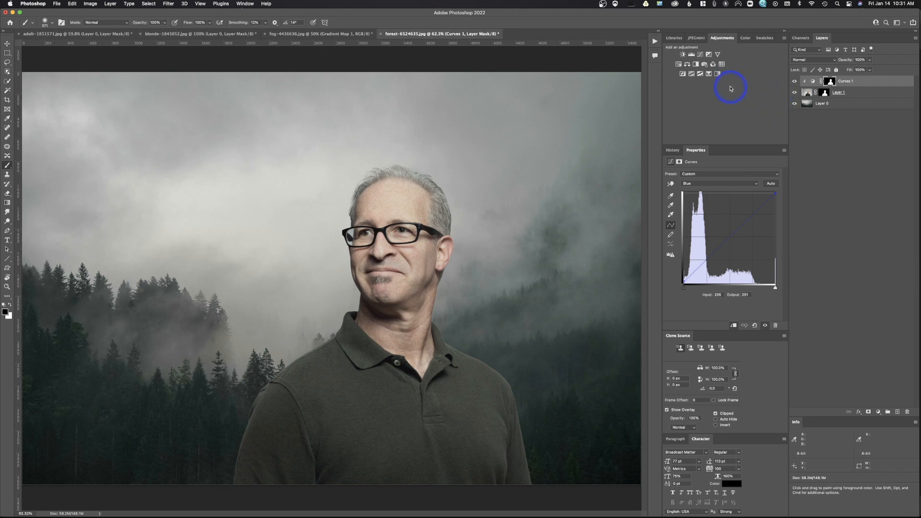
- Add a Gradient Map adjustment clipped to the man's layers and temporarily hide it
click(718, 74)
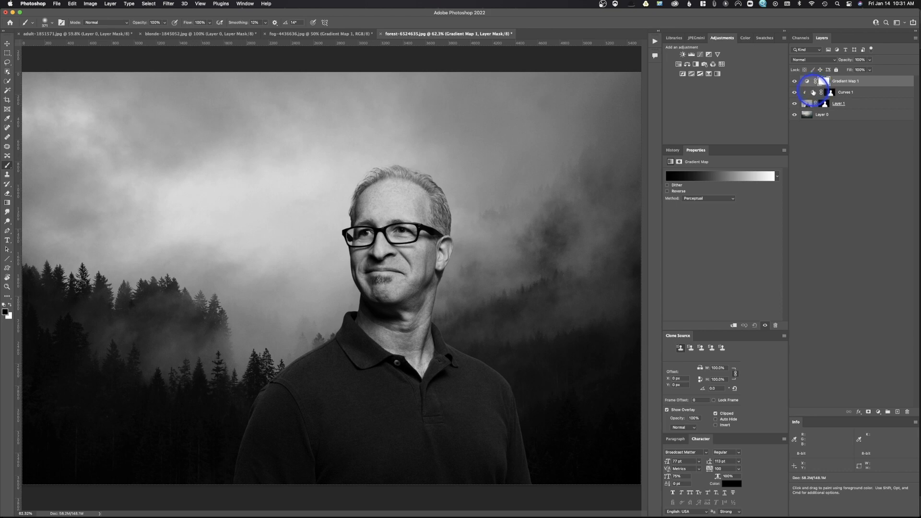
alt+click(815, 86)
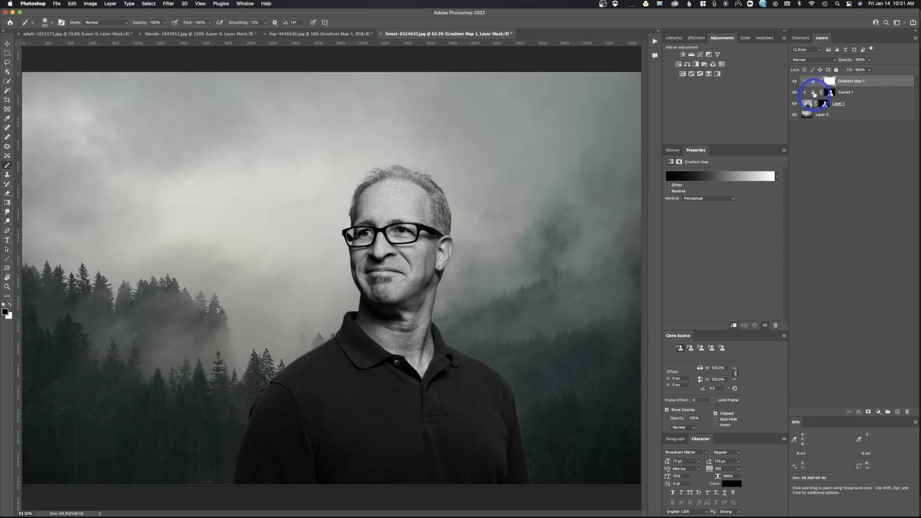
click(794, 82)
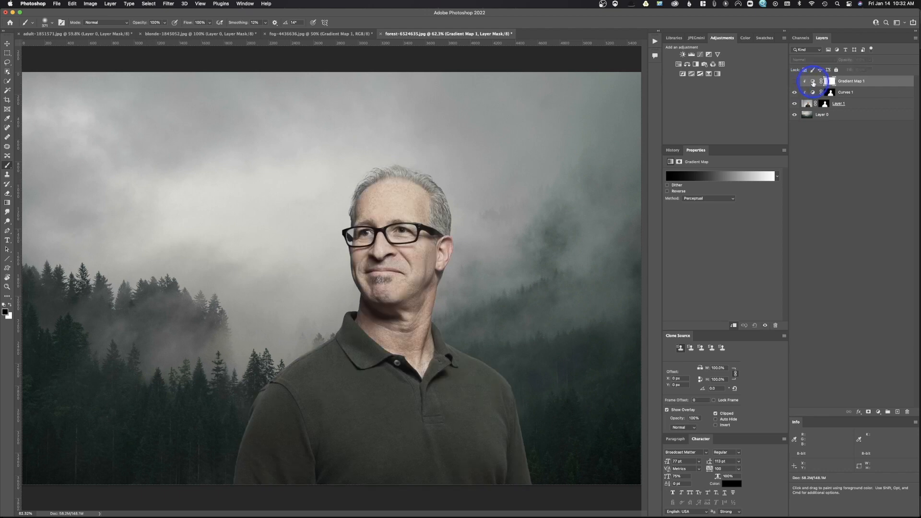
click(812, 82)
- Open the gradient editor and set the dark stop's color by sampling the dark forest
click(717, 175)
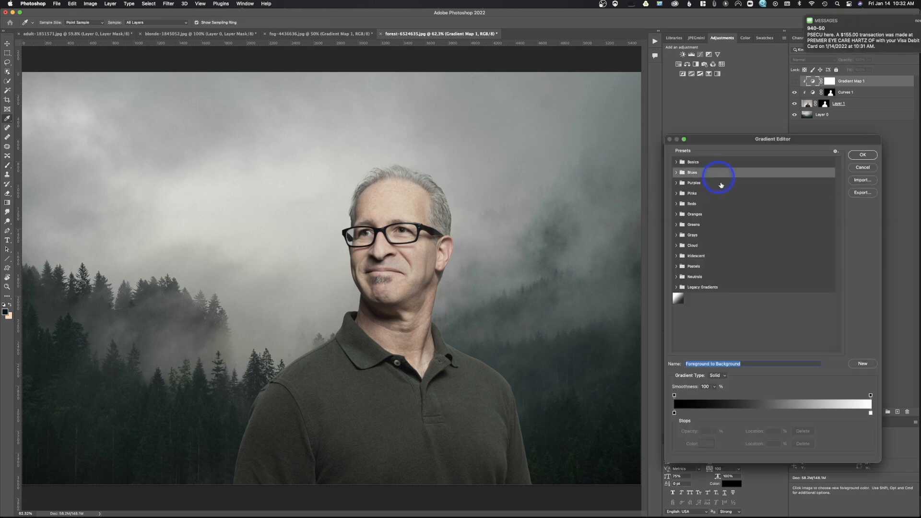
double_click(674, 413)
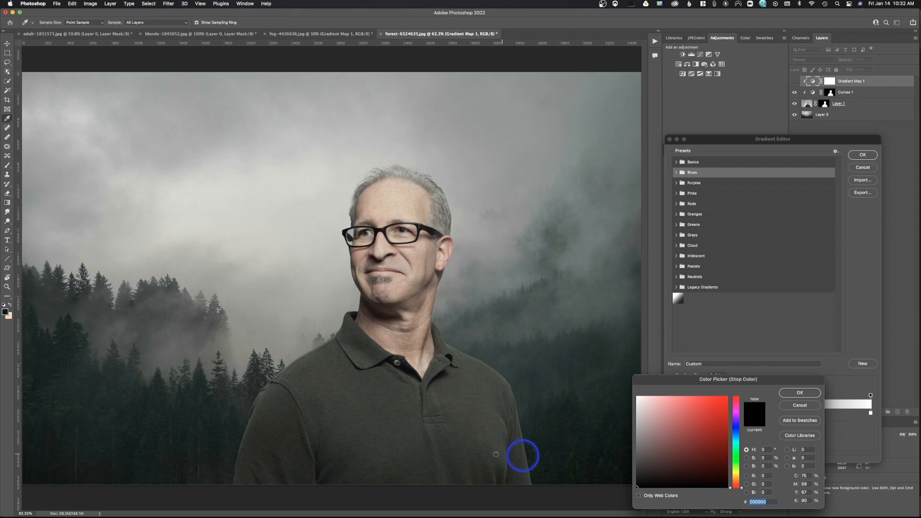
click(58, 439)
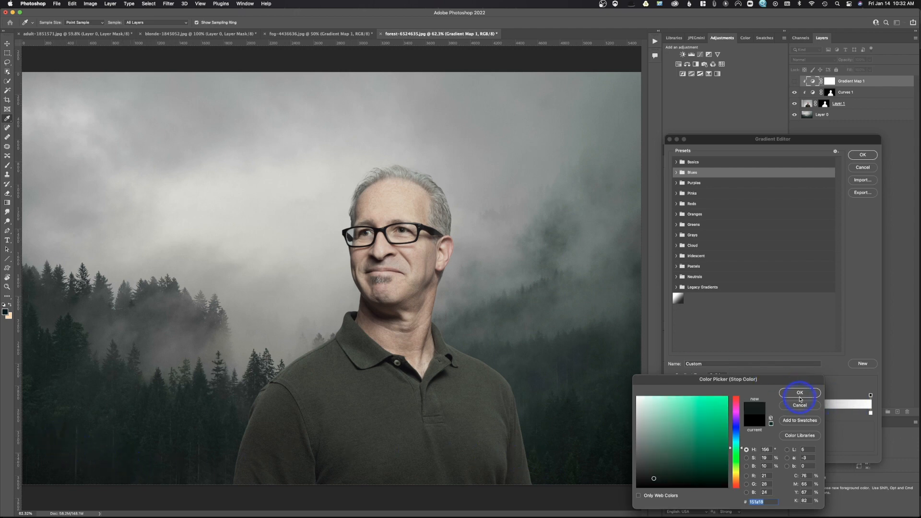
click(800, 394)
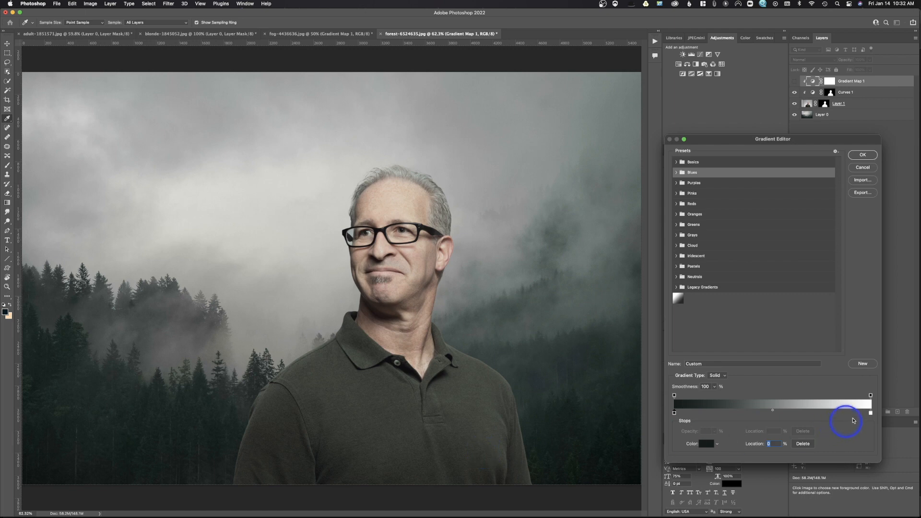
- Set the light stop's color by sampling the foggy sky, and confirm the gradient
click(871, 413)
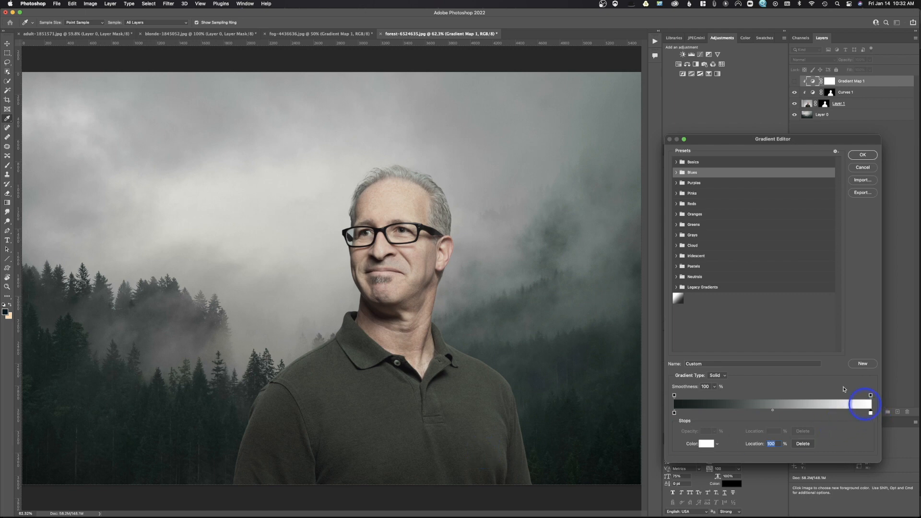
click(301, 183)
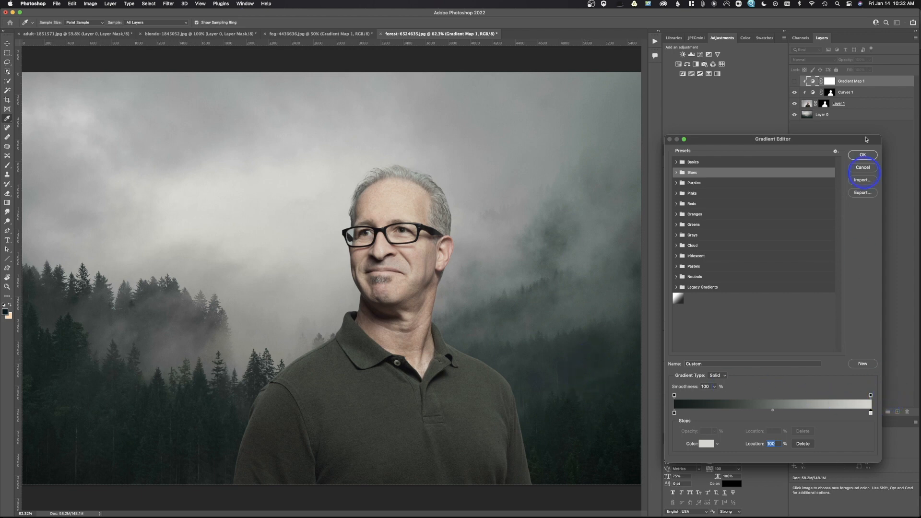
click(863, 154)
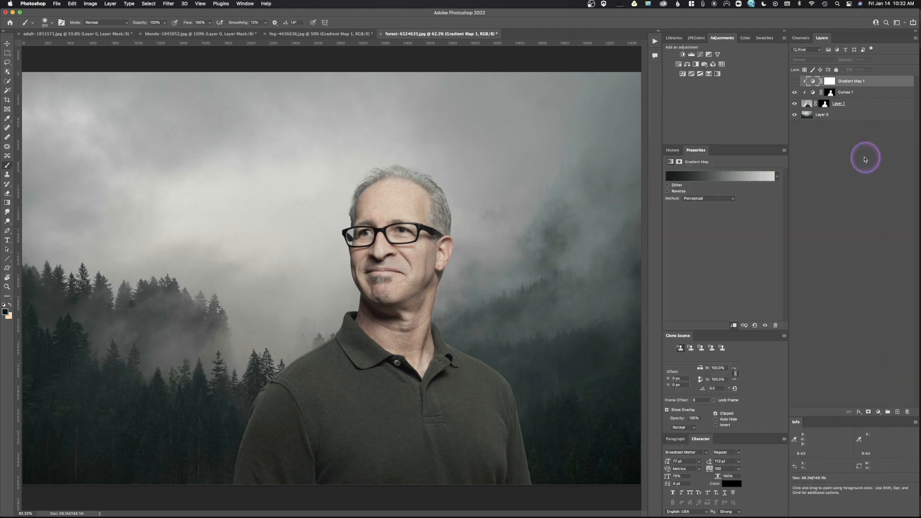
- Show the Gradient Map and set its blend mode to Color with 68% opacity
click(794, 82)
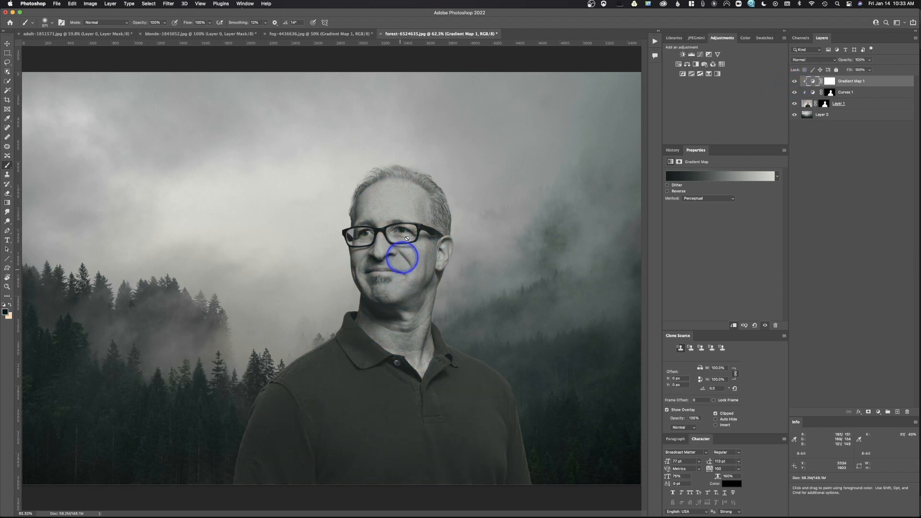
click(803, 60)
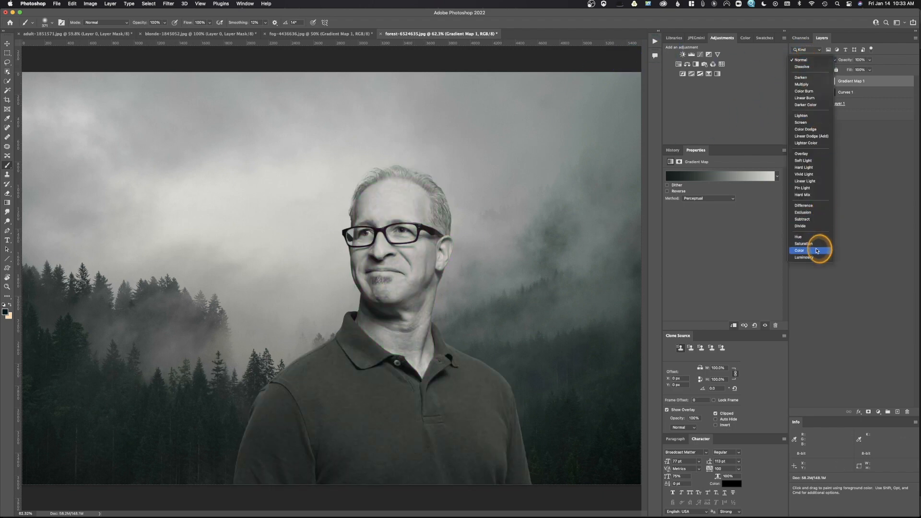
click(817, 250)
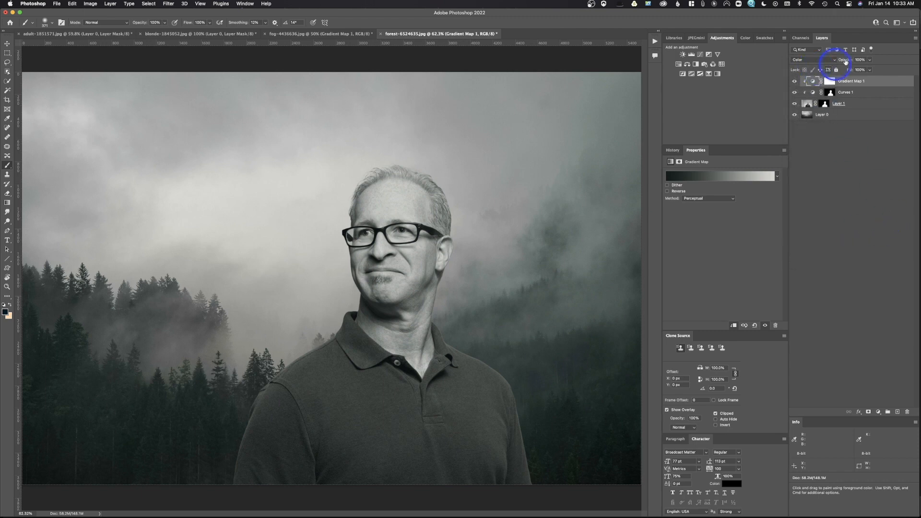
drag(849, 61, 827, 64)
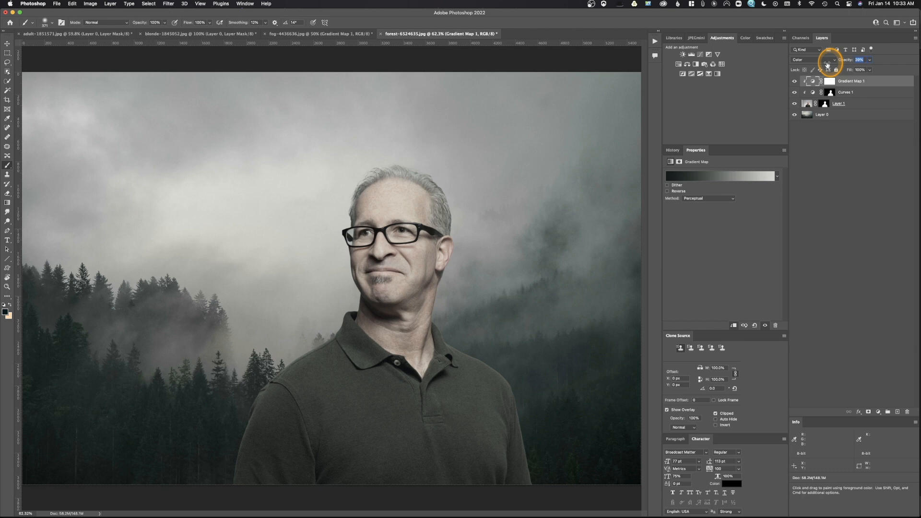
mouse_move(827, 64)
mouse_down()
mouse_move(835, 64)
mouse_move(818, 65)
mouse_move(831, 64)
mouse_up()
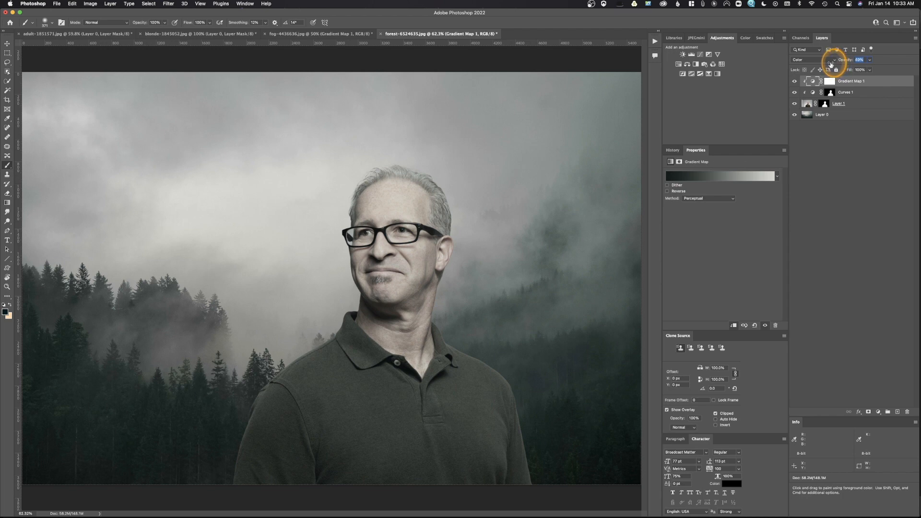
drag(831, 64, 822, 85)
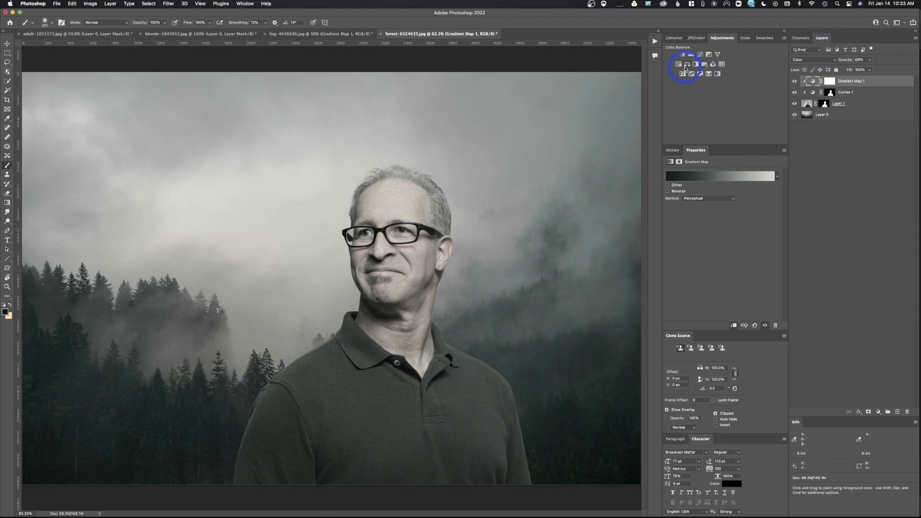
- Add a Curves adjustment clipped to the man's layers and pull its midtone point slightly down to darken him
click(699, 54)
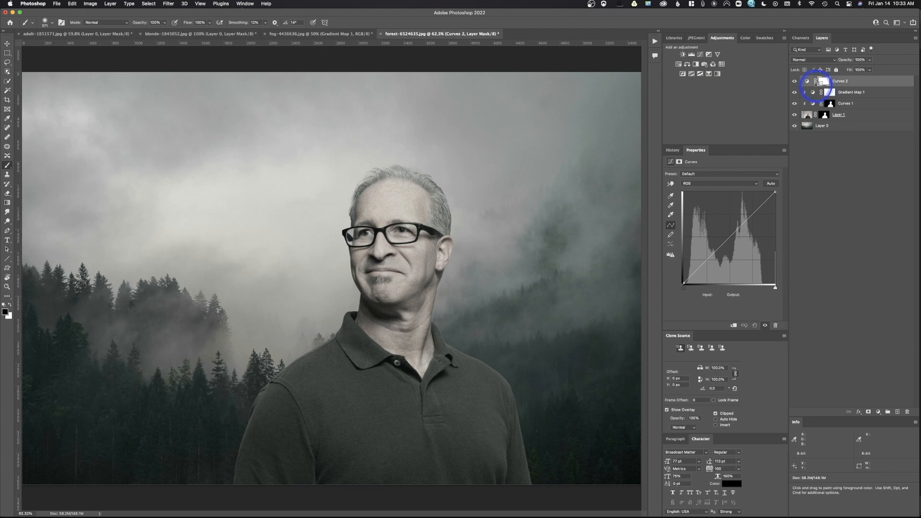
alt+click(816, 86)
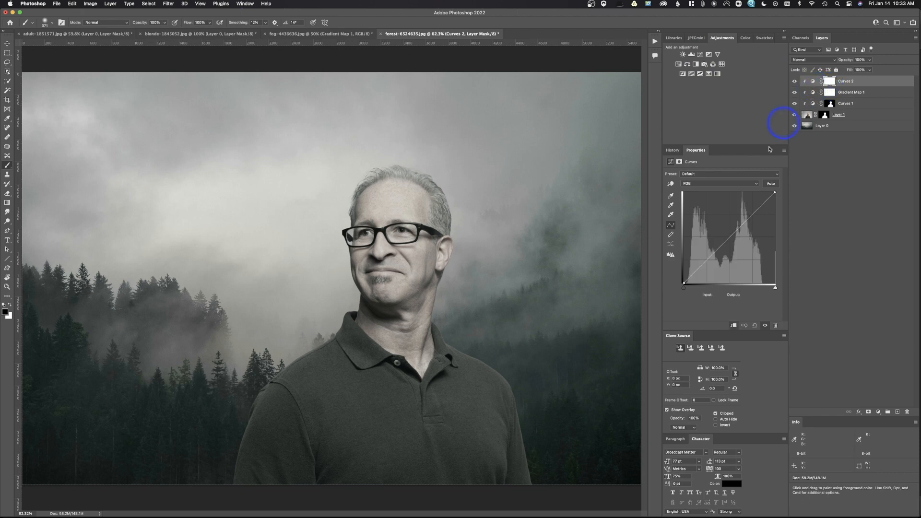
drag(733, 235, 733, 239)
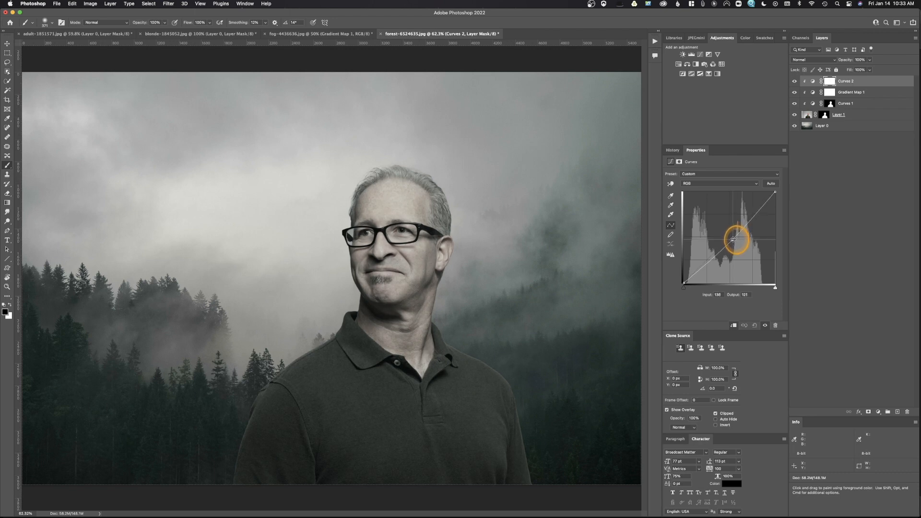
click(683, 284)
click(733, 239)
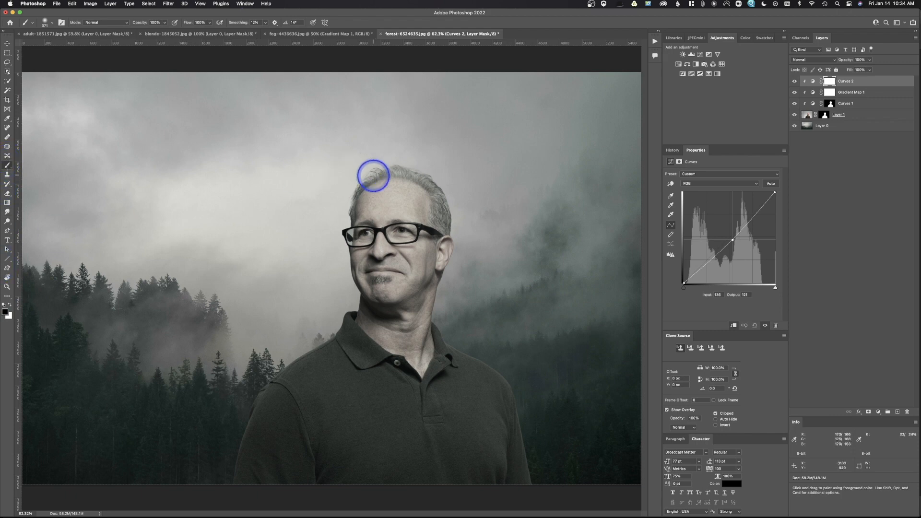
- Paint on the Curves 2 mask over the man's hair and face, and toggle the layer's visibility to compare
mouse_move(378, 197)
mouse_down()
mouse_move(431, 201)
mouse_move(371, 234)
mouse_move(398, 303)
mouse_move(413, 316)
mouse_move(427, 196)
mouse_move(358, 208)
mouse_move(399, 225)
mouse_move(400, 278)
mouse_move(395, 163)
mouse_move(412, 257)
mouse_move(446, 216)
mouse_up()
mouse_move(419, 288)
mouse_down()
mouse_move(390, 294)
mouse_move(390, 307)
mouse_up()
mouse_move(422, 336)
mouse_down()
mouse_move(382, 295)
mouse_move(390, 160)
mouse_up()
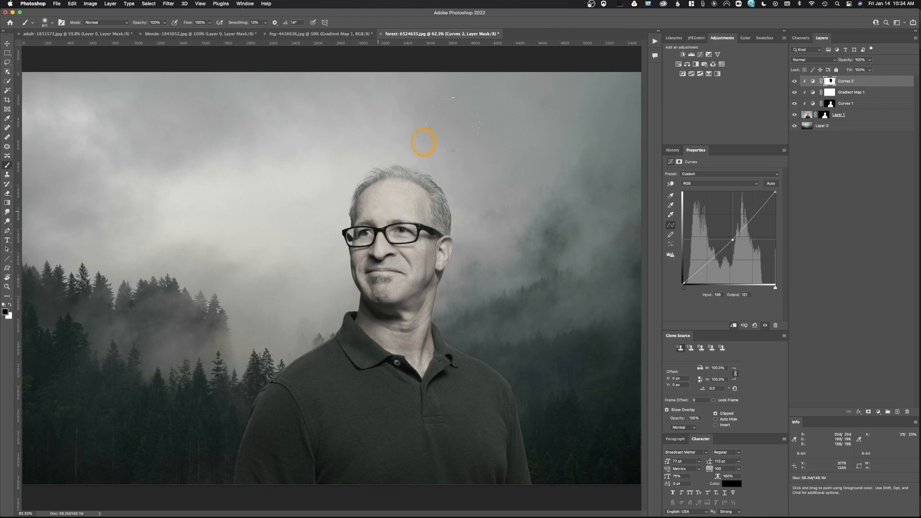
click(794, 81)
click(795, 82)
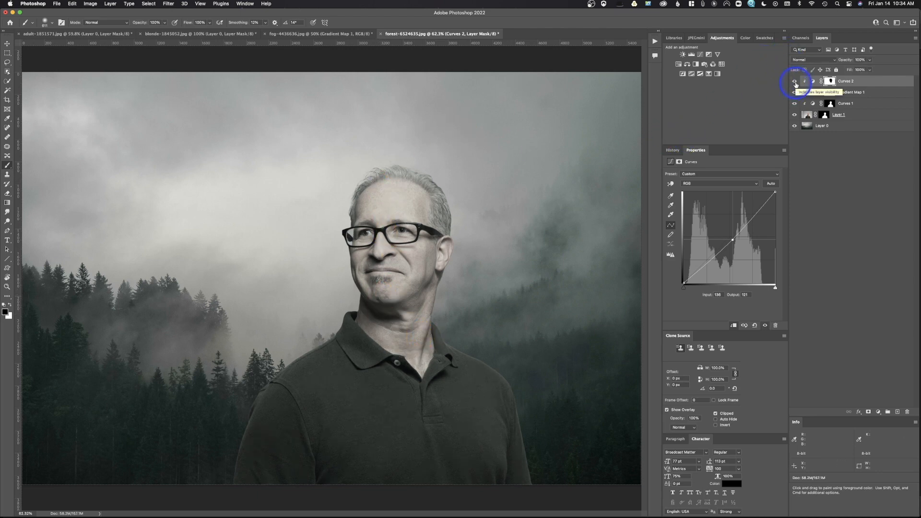
- Add a clipped Color Balance adjustment with midtones set to Cyan/Red -1, Magenta/Green +8 and Yellow/Blue +8
click(687, 65)
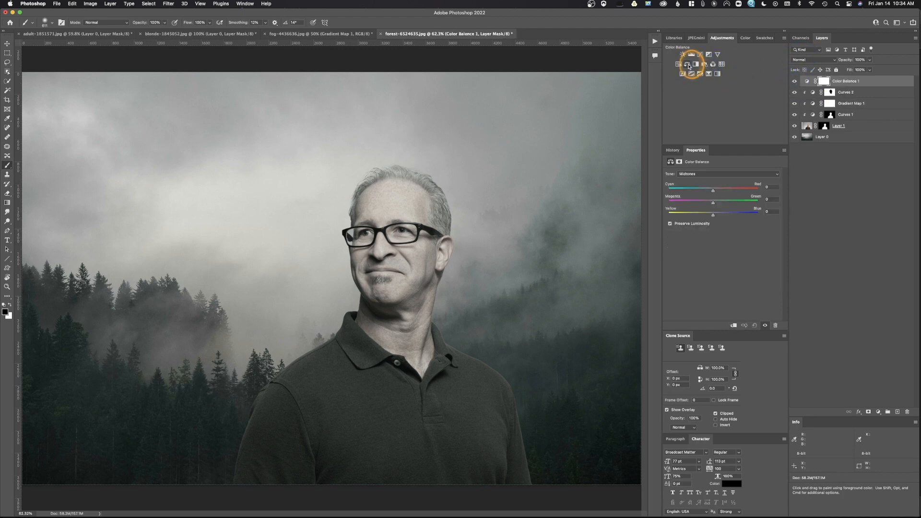
drag(714, 217, 712, 216)
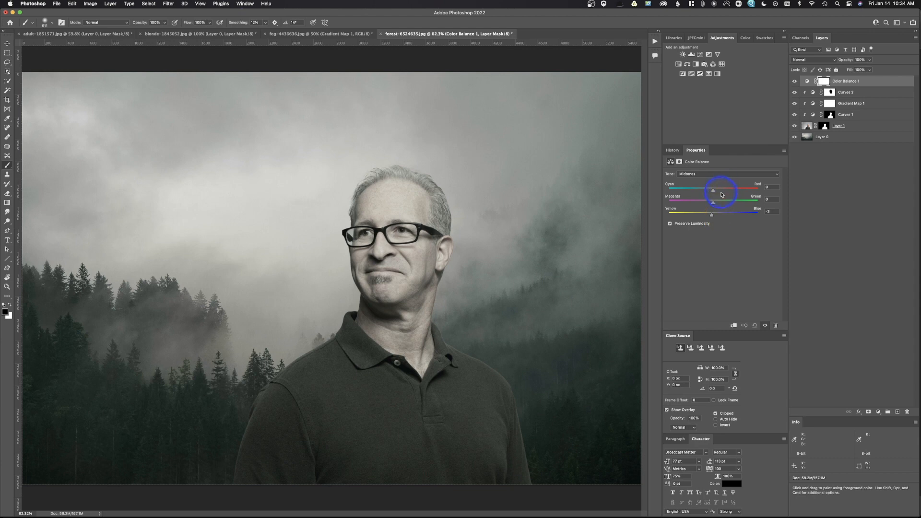
drag(713, 202, 713, 217)
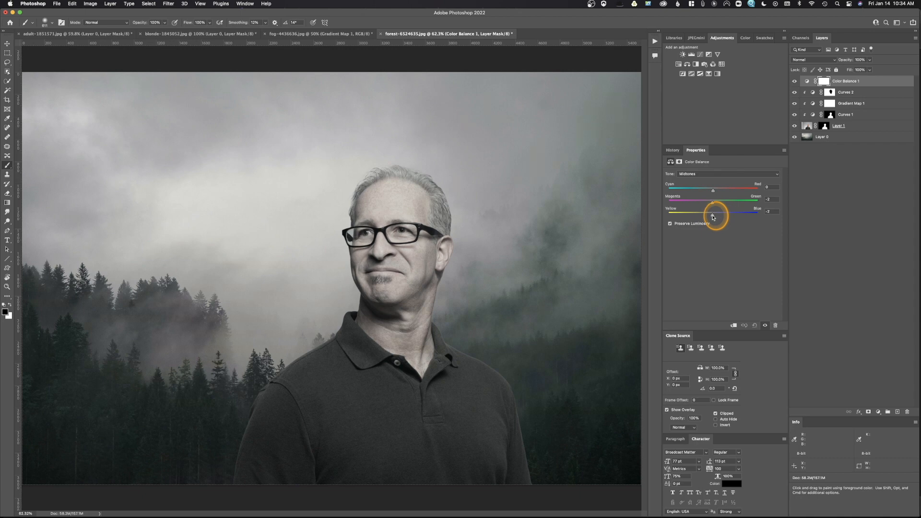
drag(713, 191, 710, 194)
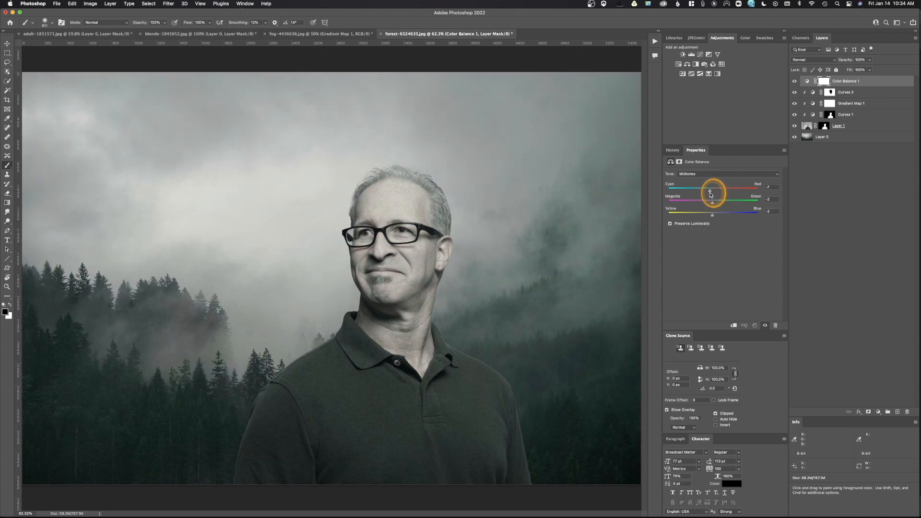
drag(711, 194, 712, 205)
key(super+z)
alt+click(811, 87)
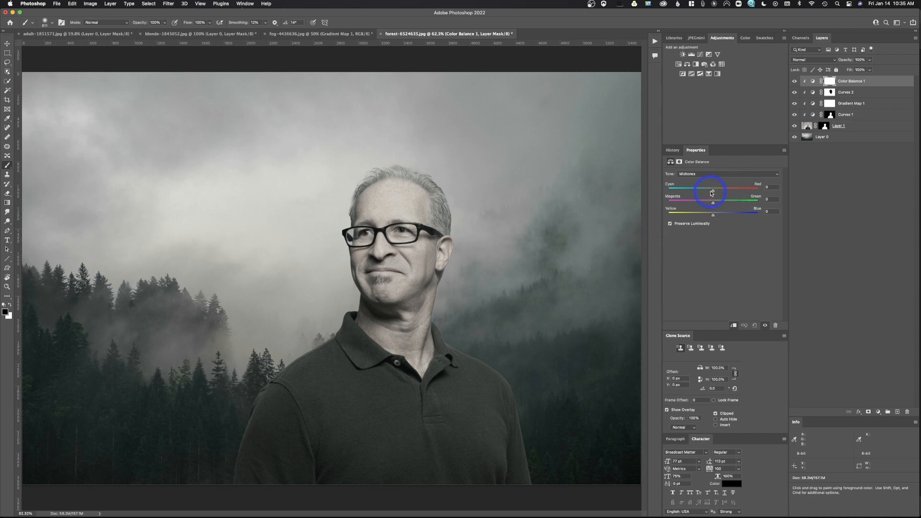
drag(714, 218, 711, 219)
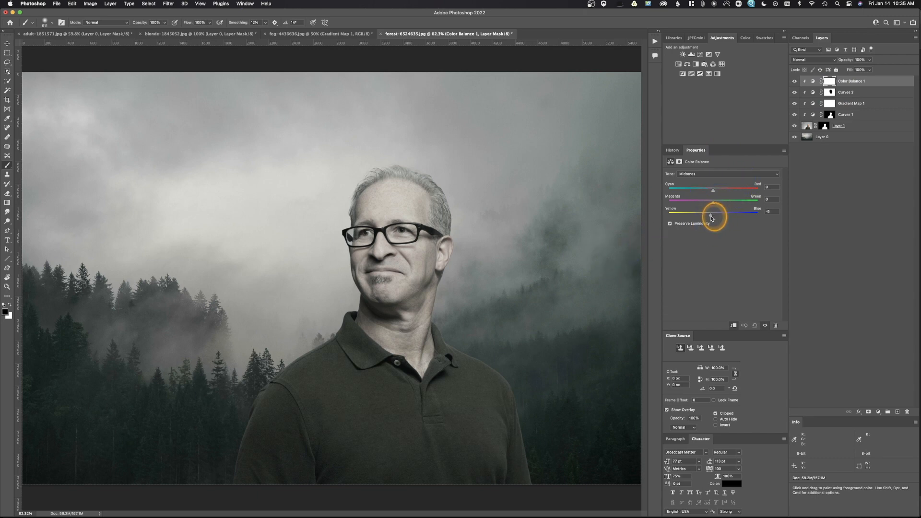
mouse_move(711, 218)
mouse_down()
mouse_move(715, 205)
mouse_move(715, 216)
mouse_up()
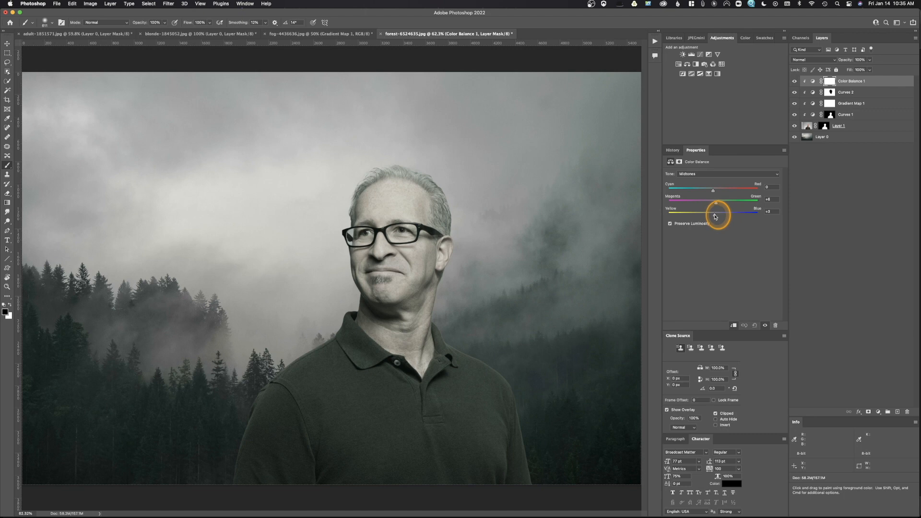
drag(714, 217, 713, 192)
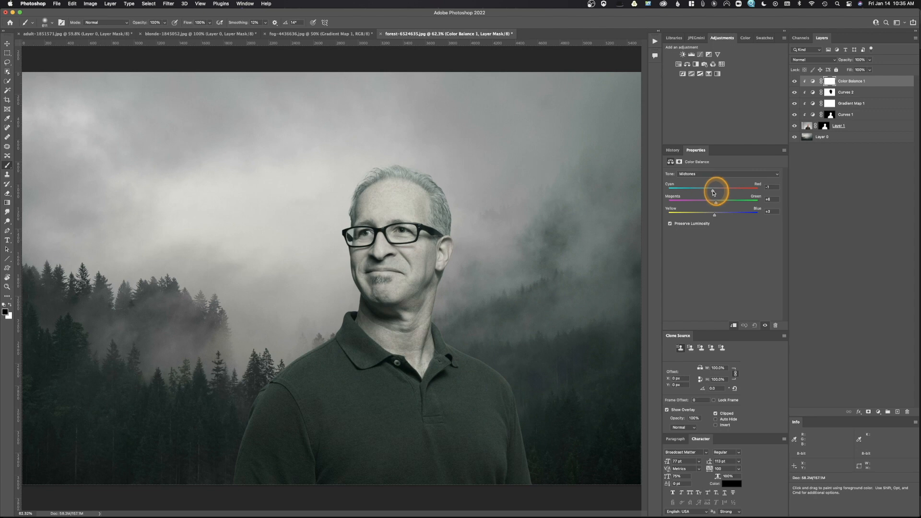
drag(713, 192, 715, 217)
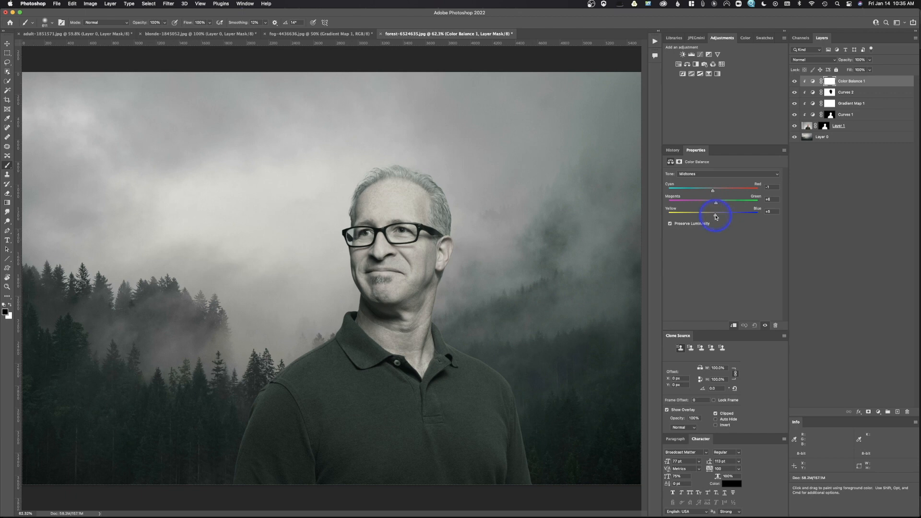
- Add a clipped Hue/Saturation adjustment and lower its Saturation slightly
click(678, 65)
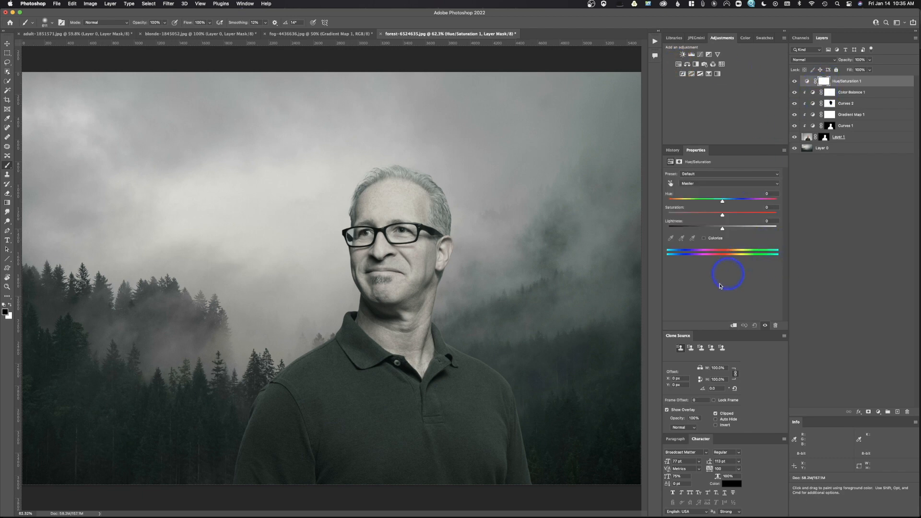
click(733, 325)
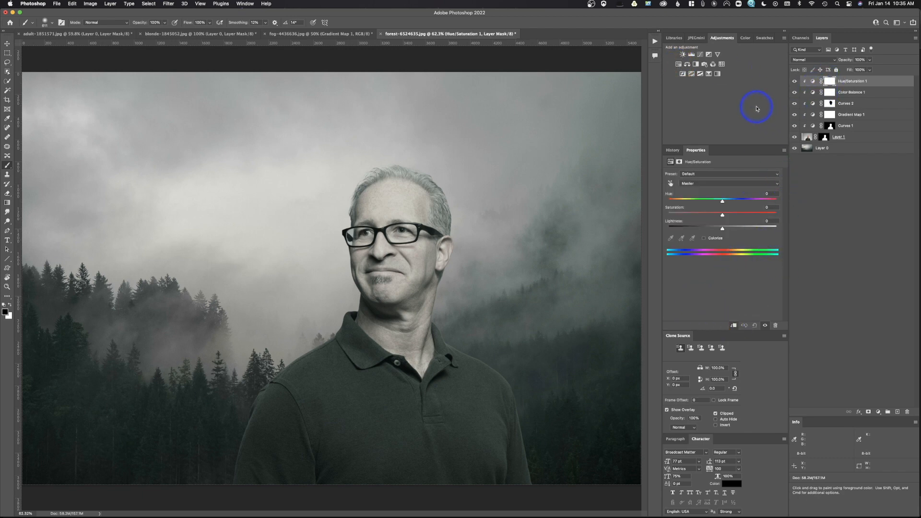
drag(724, 217, 718, 218)
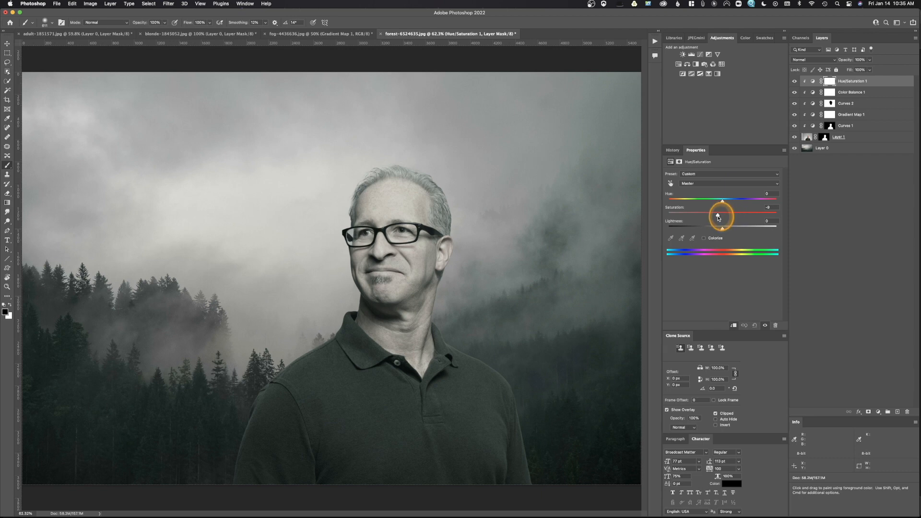
drag(718, 219, 719, 218)
- Copy the man's layer mask onto the Hue/Saturation and Color Balance adjustment layers, then reselect Color Balance
drag(831, 104, 830, 84)
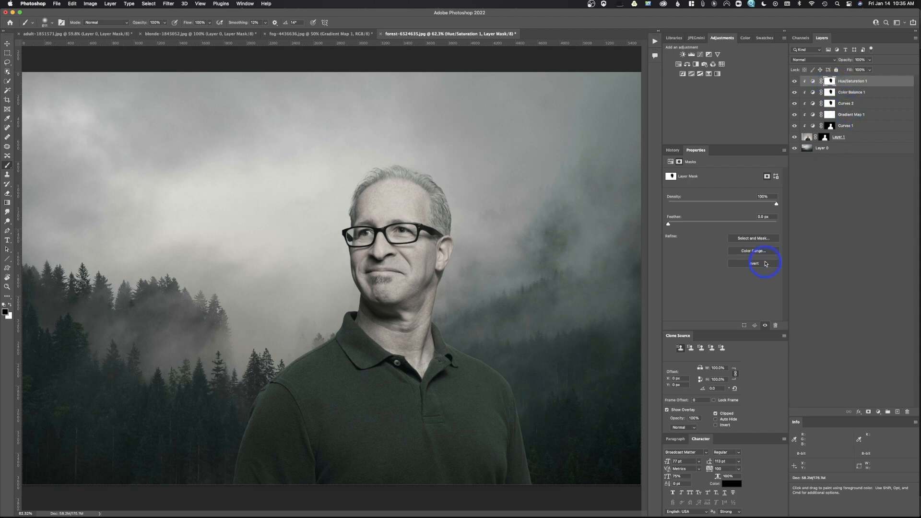
key(super+minus)
key(super+minus)
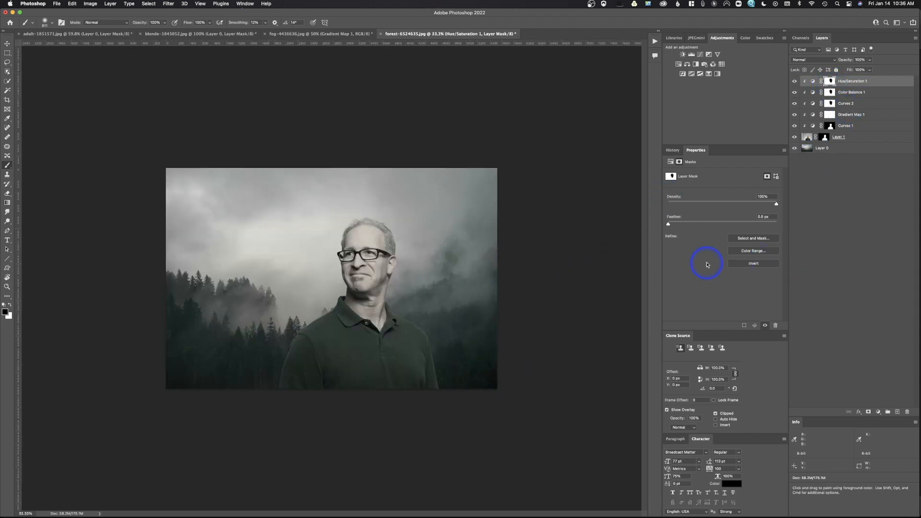
drag(804, 137, 832, 129)
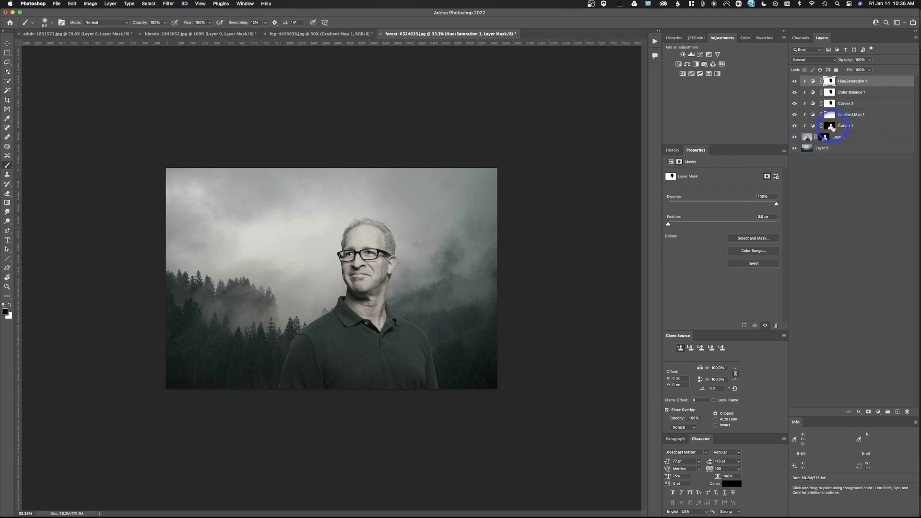
drag(832, 128, 829, 114)
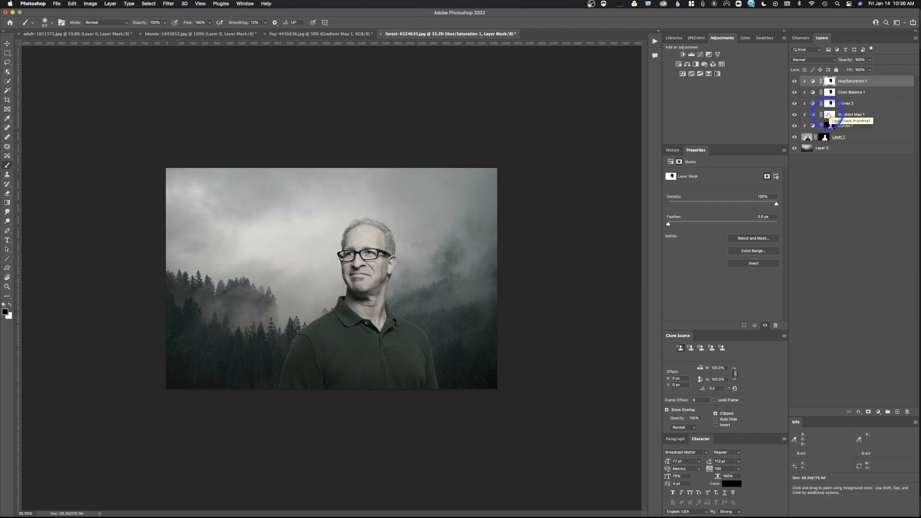
mouse_move(828, 115)
mouse_down()
mouse_move(830, 126)
mouse_move(830, 81)
mouse_up()
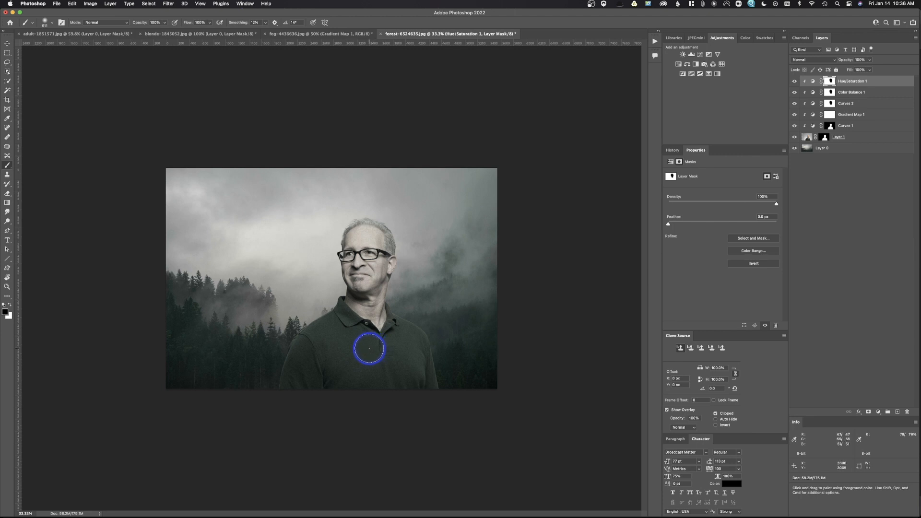
click(812, 94)
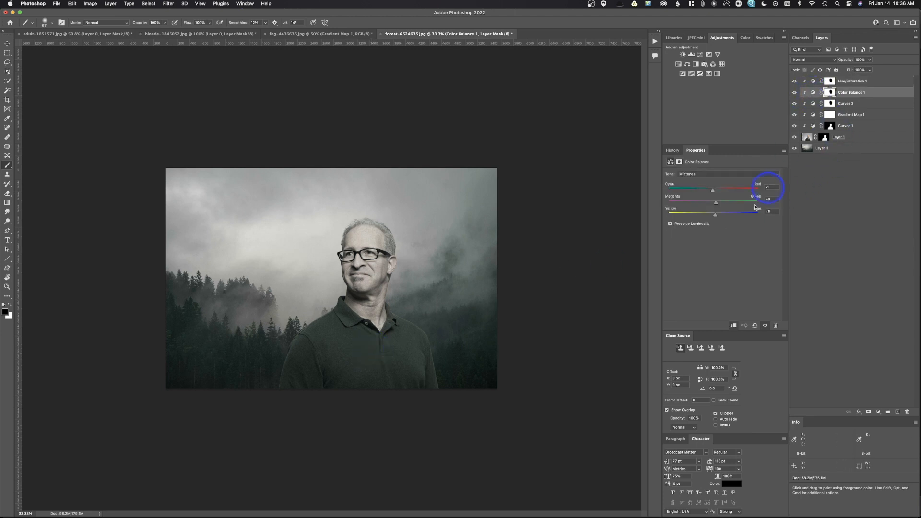
drag(715, 217, 716, 218)
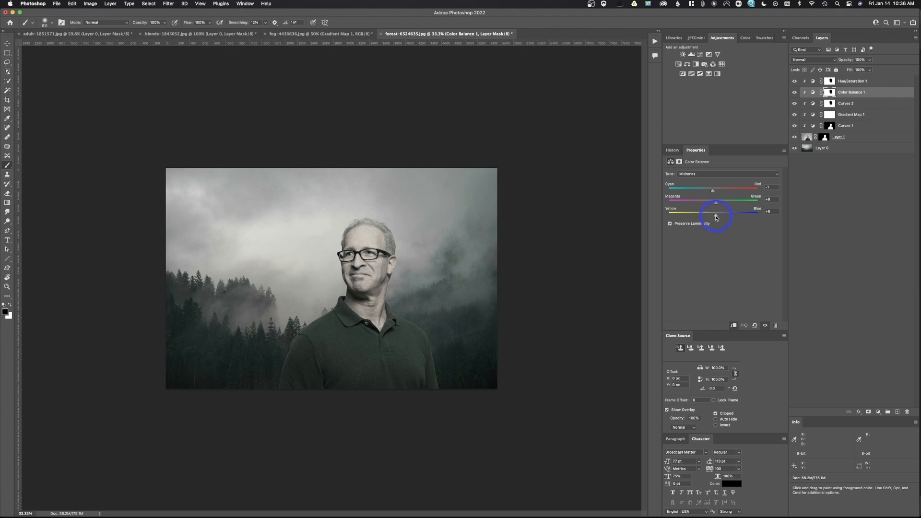